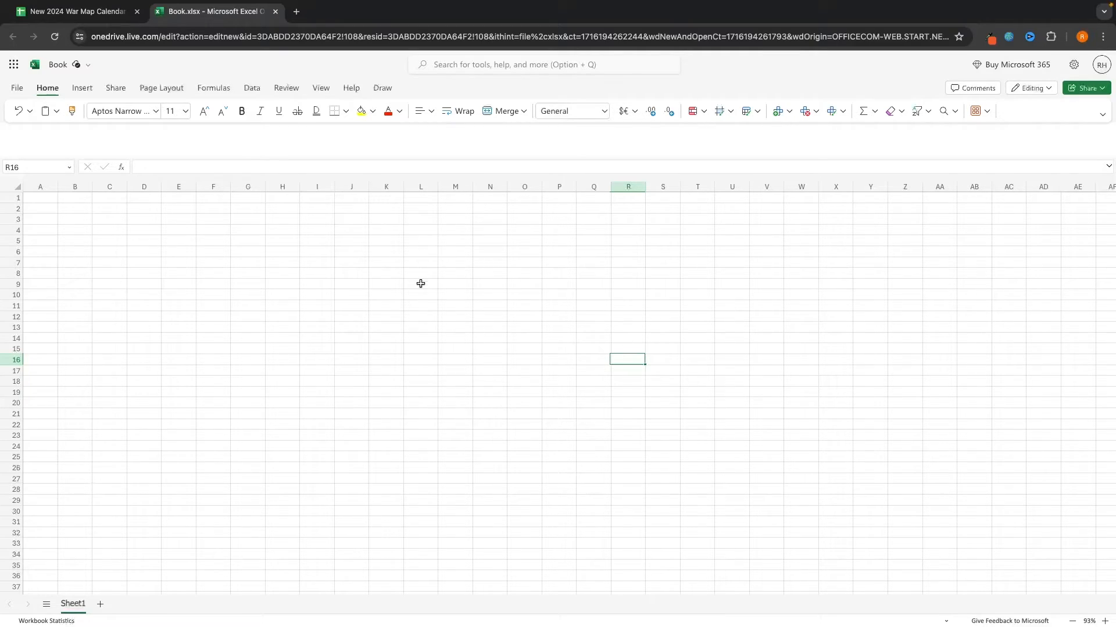
left_click(420, 263)
left_click(455, 272)
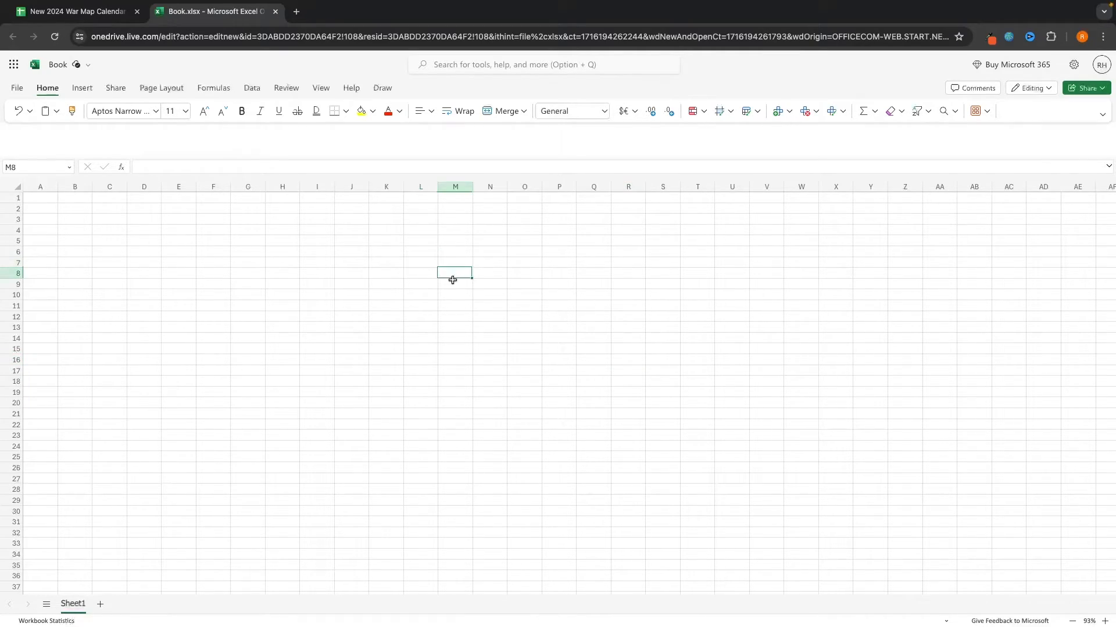
left_click(426, 282)
left_click(410, 273)
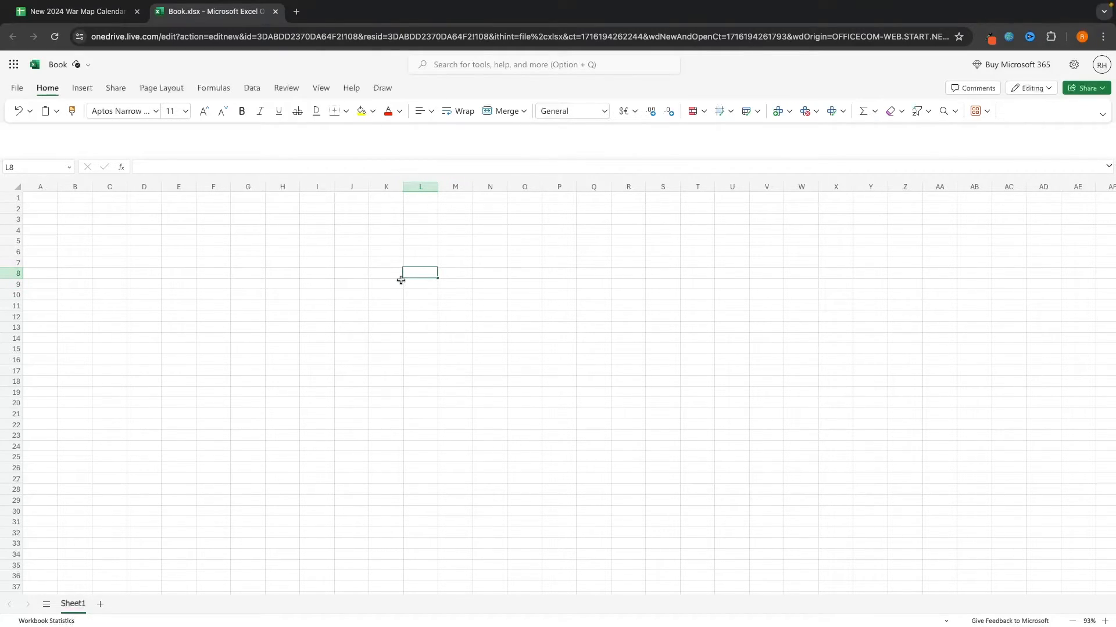
left_click(426, 290)
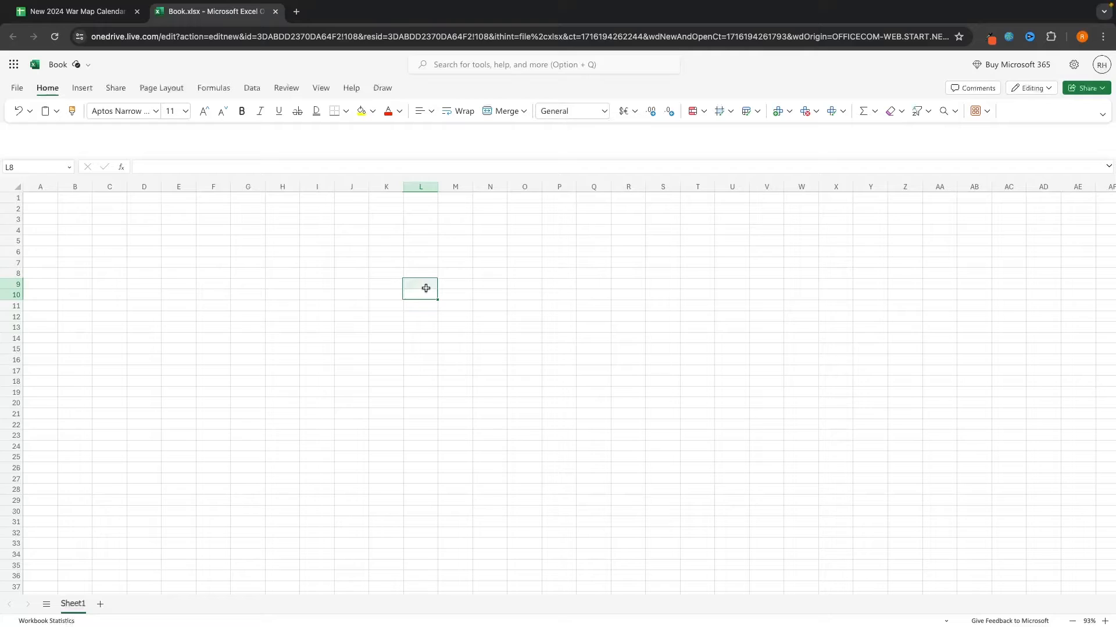
left_click(456, 295)
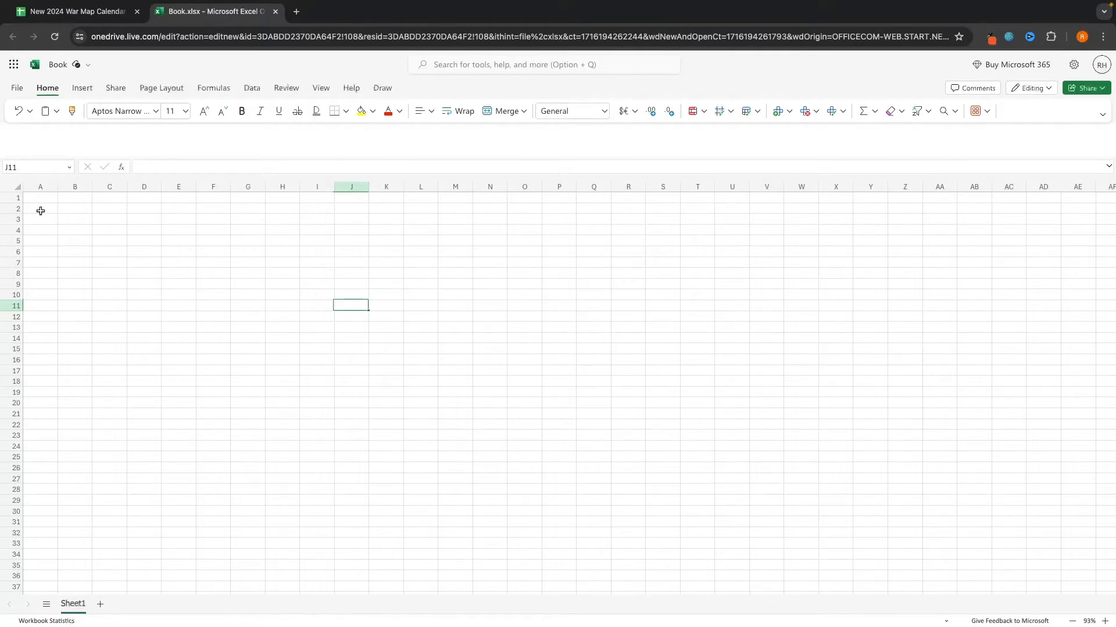
Enter the heading Month in cell A2
double_click(41, 210)
key("ctrl+b")
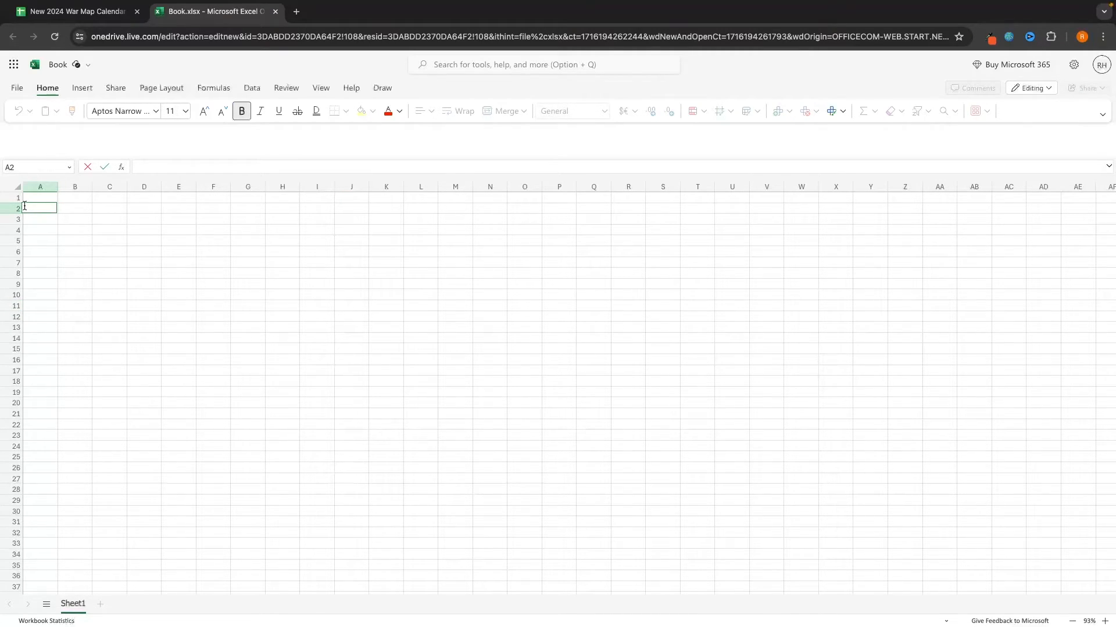
key("ctrl+b")
type("Month")
key("Return")
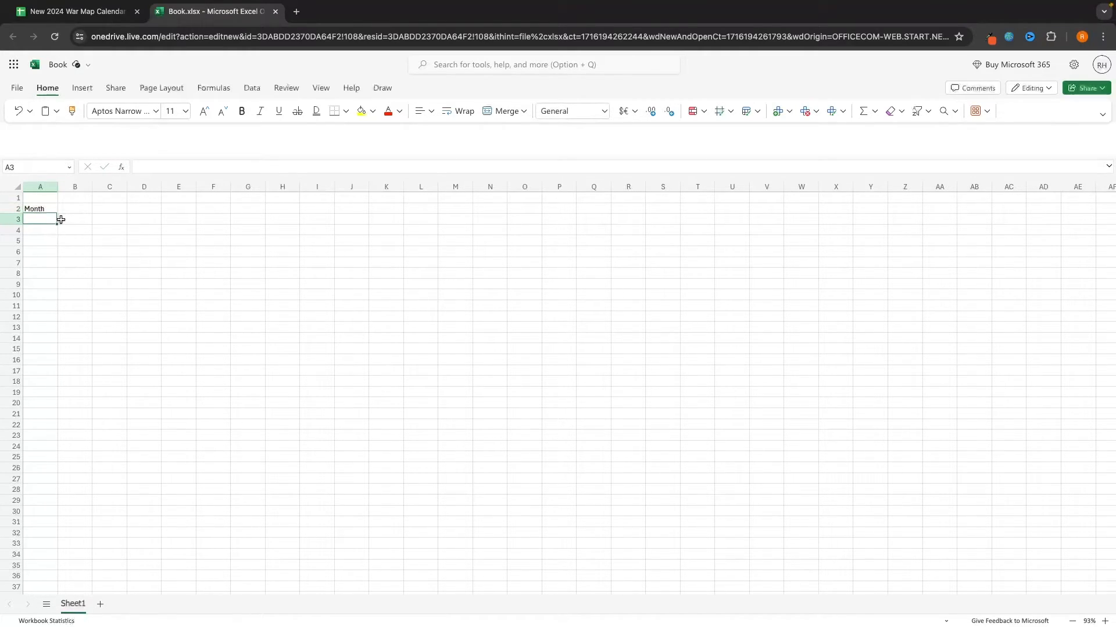
Enter the column headings Income in cell B1 and Expenses in cell C1
left_click(70, 198)
double_click(70, 199)
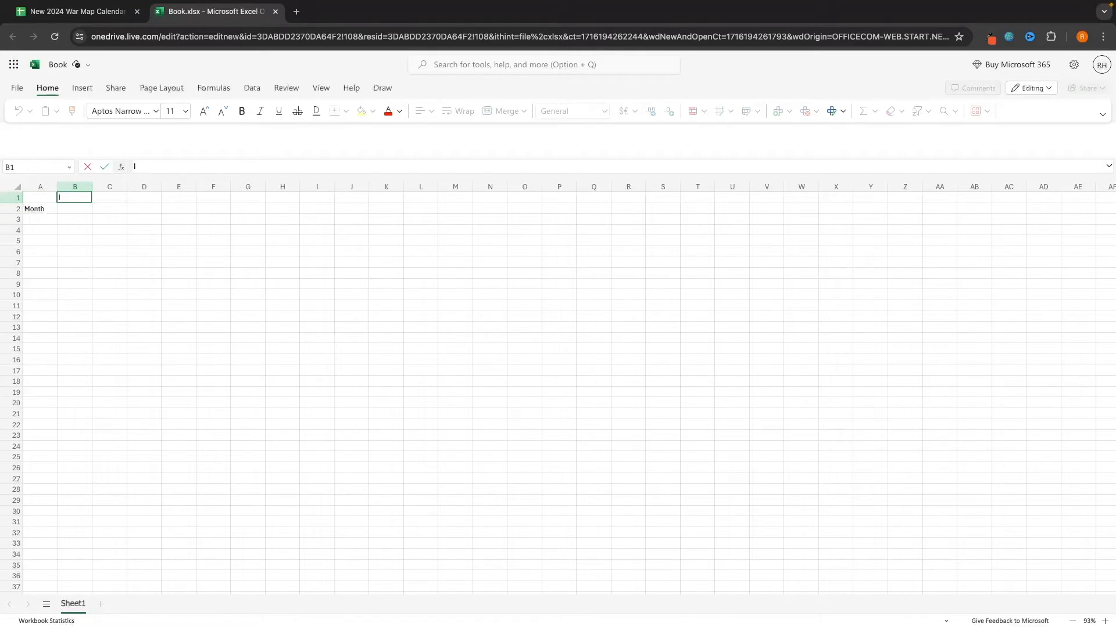
type("Income")
key("Return")
left_click(104, 200)
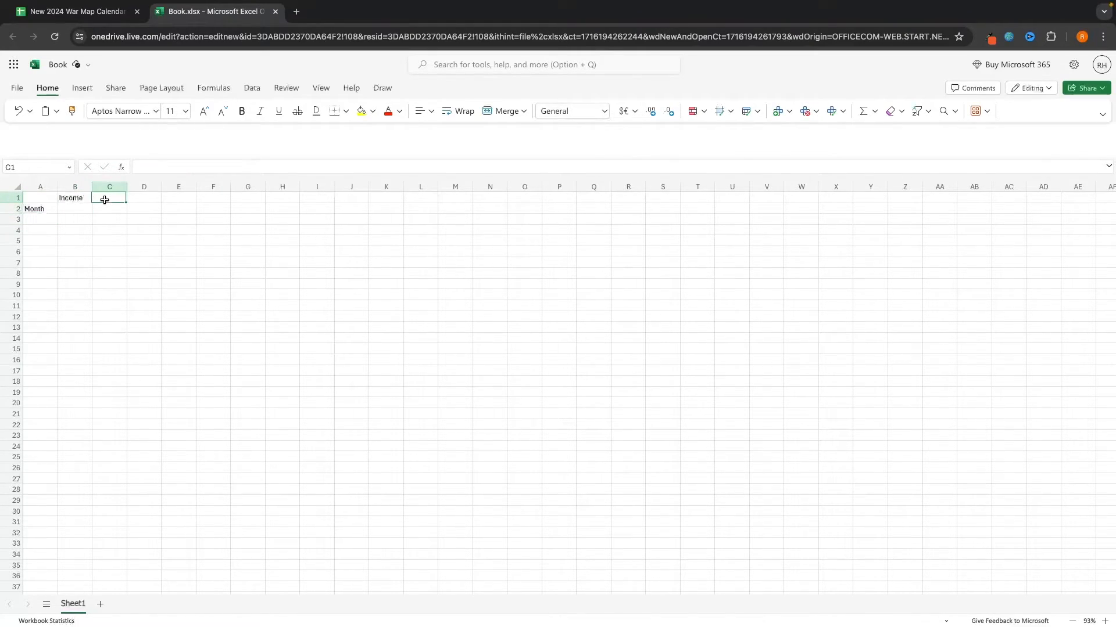
double_click(104, 200)
type("Expenses")
key("Return")
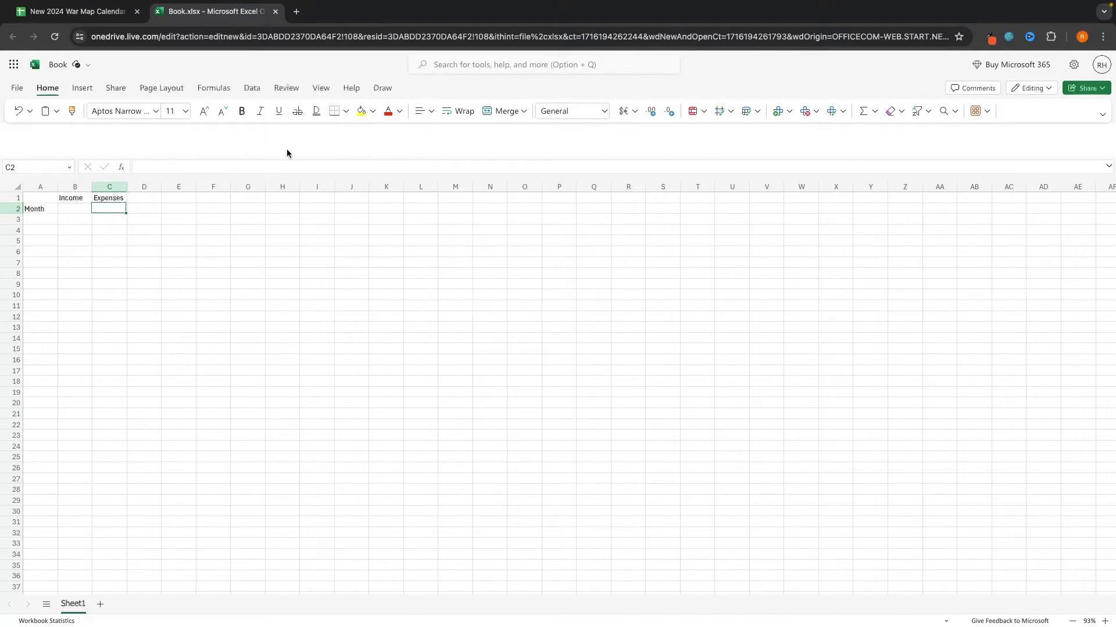
Format the Month heading in A2 as bold, without italic or underline
left_click(39, 209)
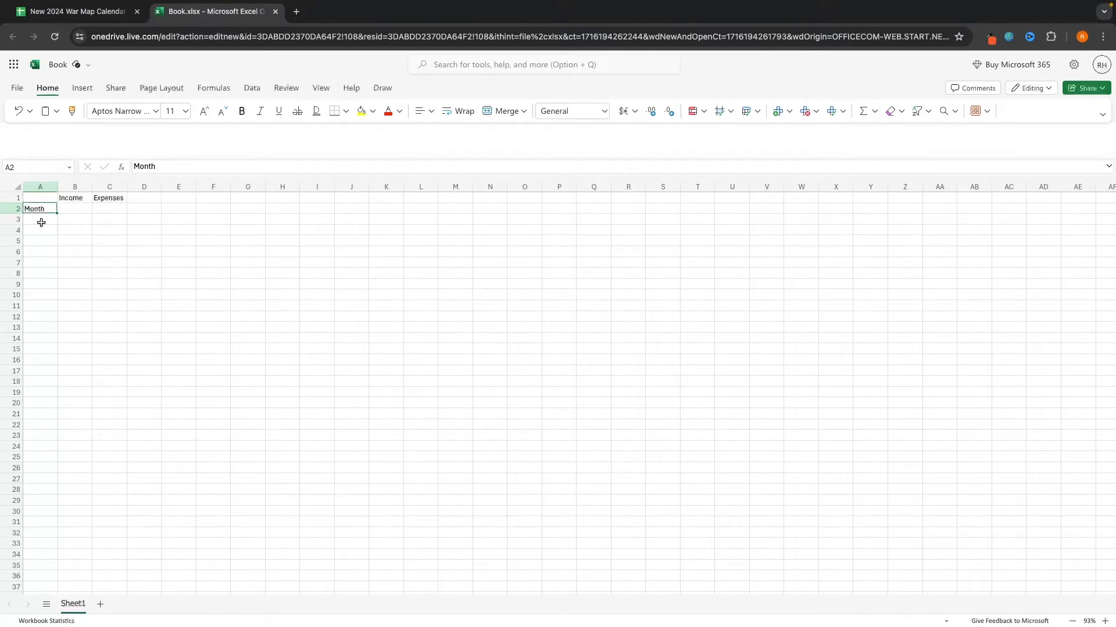
left_click(244, 118)
left_click(262, 119)
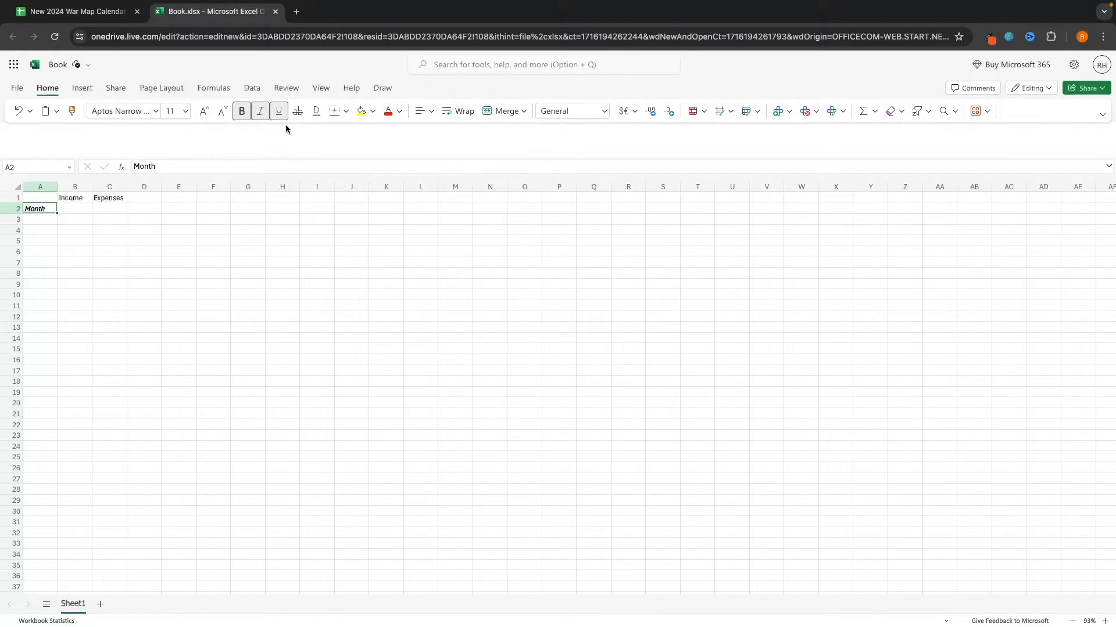
left_click(261, 117)
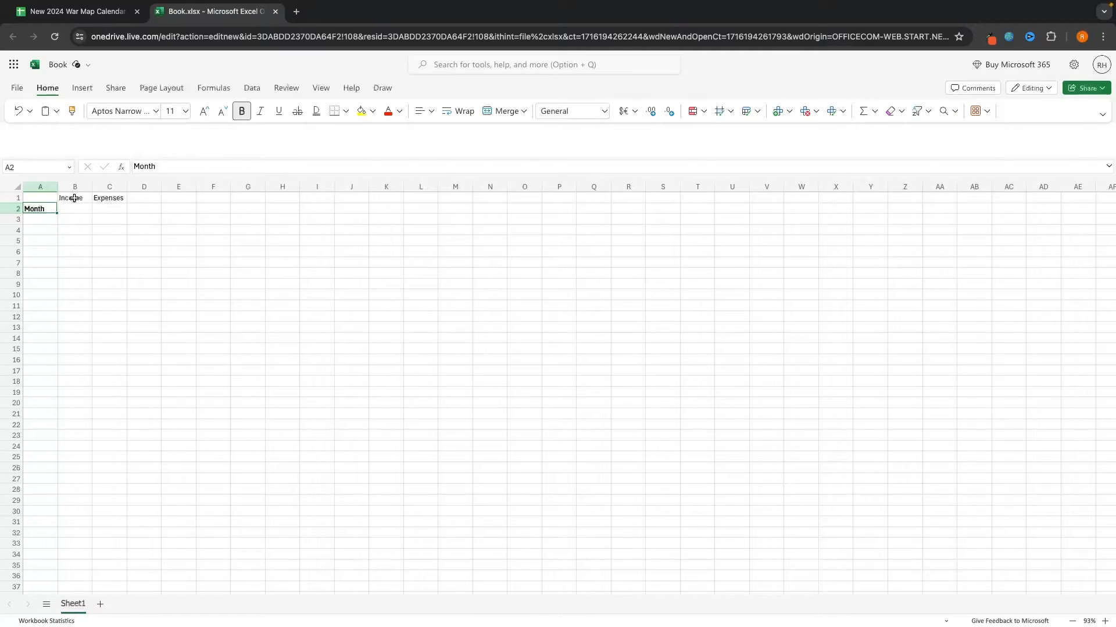
Make the Income and Expenses headings in B1:C1 bold
left_click_drag(75, 198, 431, 403)
left_click(95, 217)
left_click(69, 199)
left_click(454, 426)
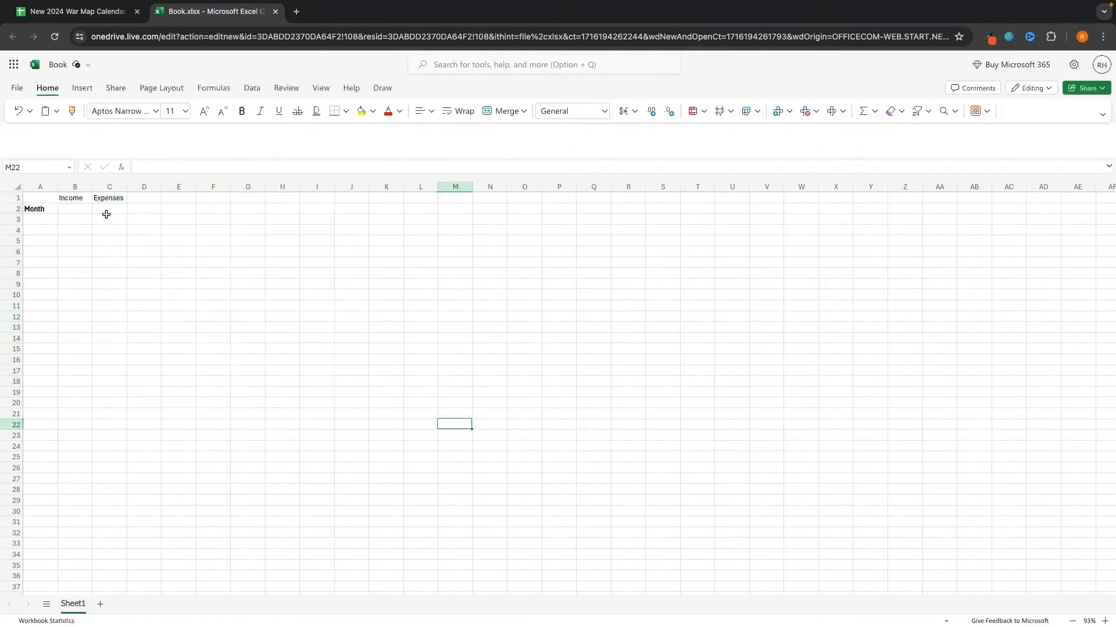
left_click_drag(73, 198, 98, 198)
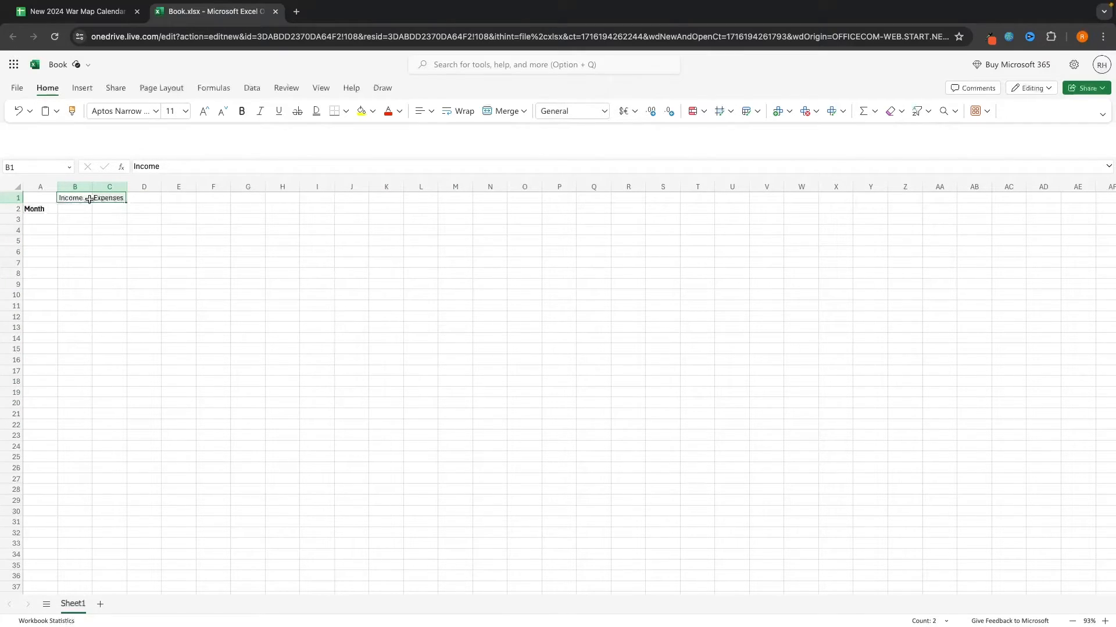
left_click(247, 115)
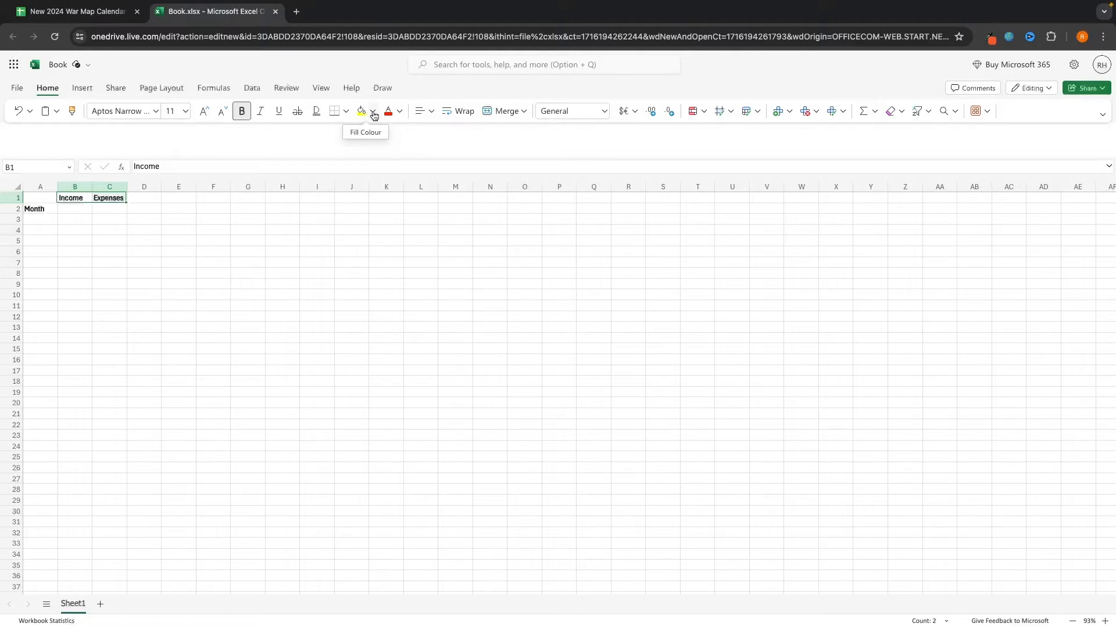
Fill the Income column from B1 to B35 with the theme green colour
left_click(373, 113)
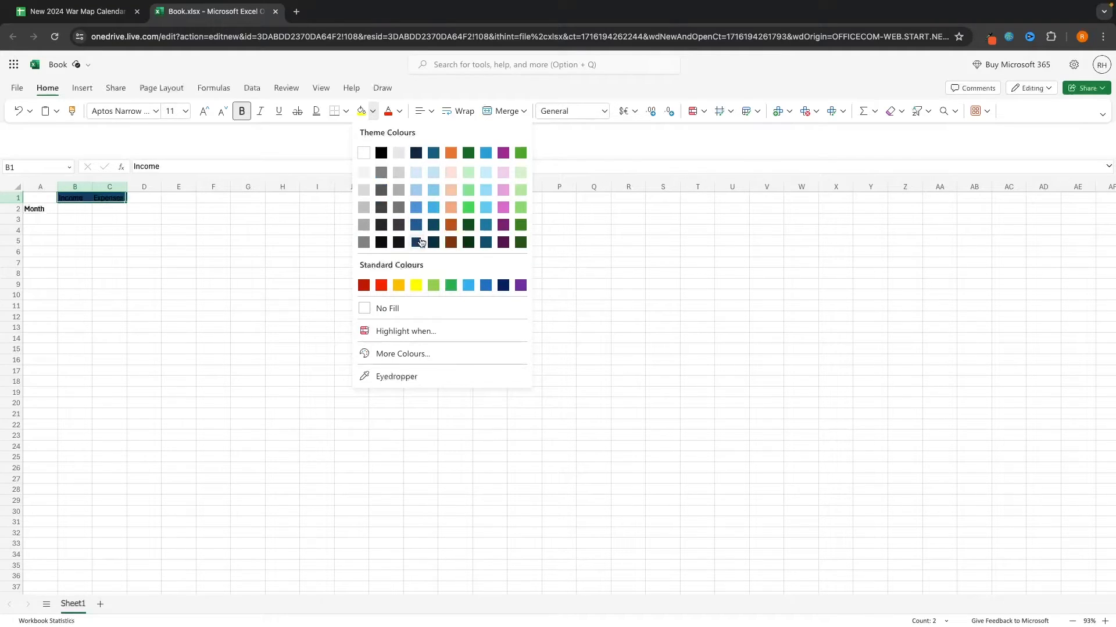
left_click(66, 212)
left_click_drag(69, 198, 86, 559)
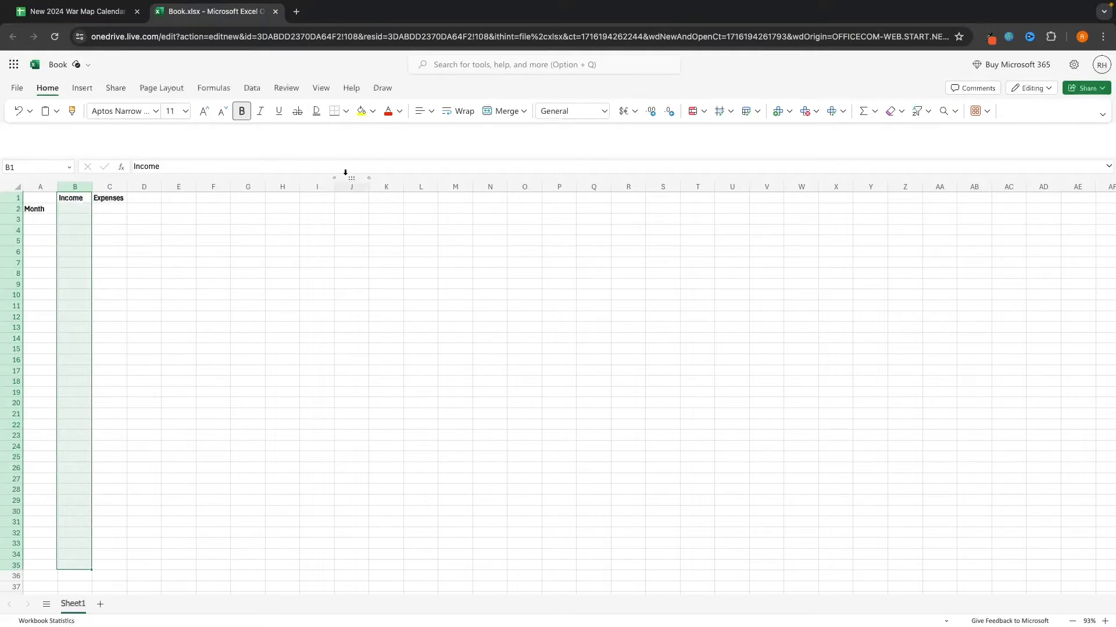
left_click(372, 111)
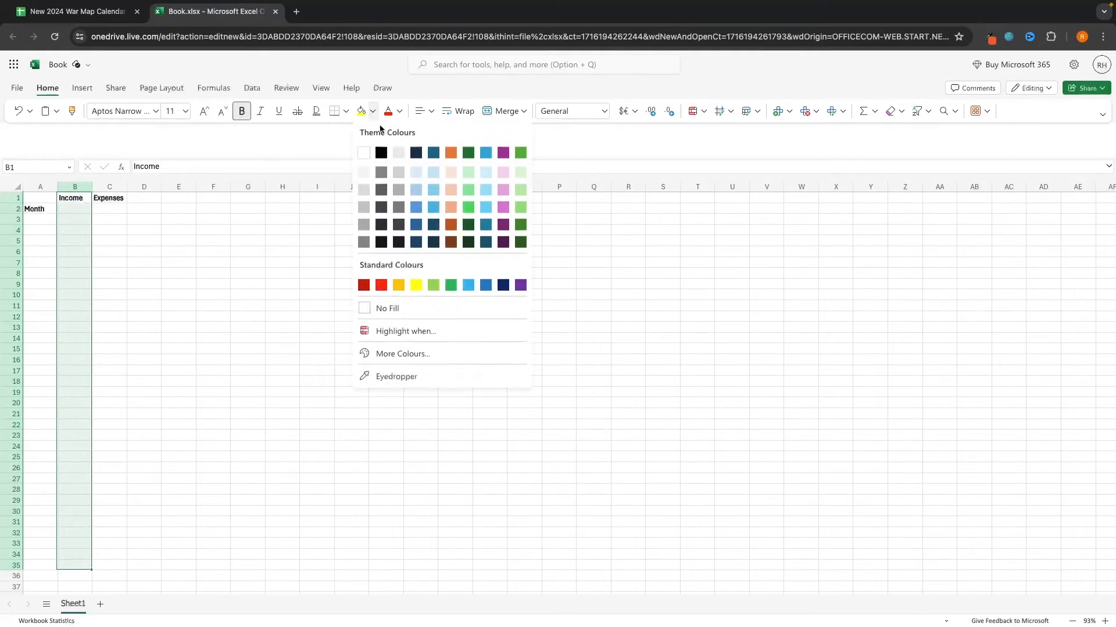
left_click(521, 154)
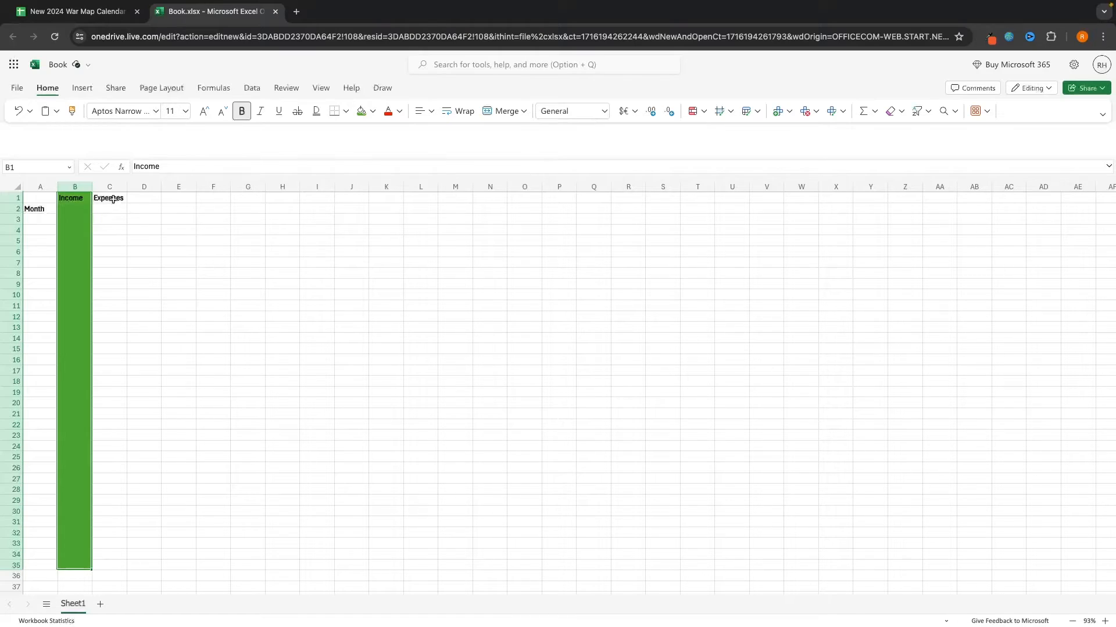
Fill the Expenses column from C1 to C35 with standard red
left_click_drag(113, 198, 99, 565)
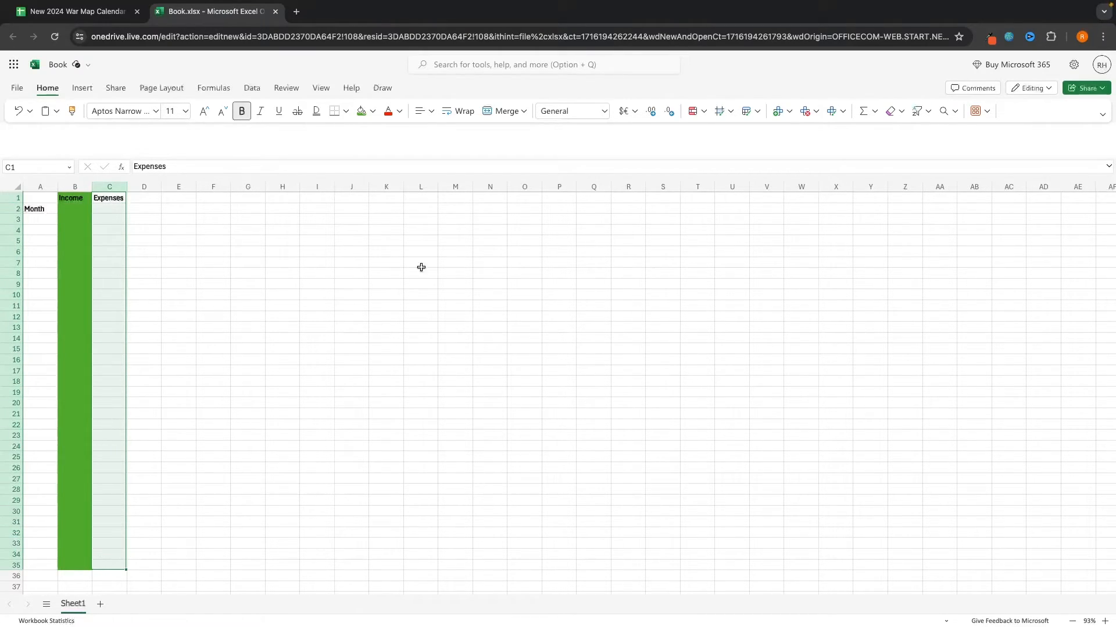
left_click(372, 111)
left_click(378, 284)
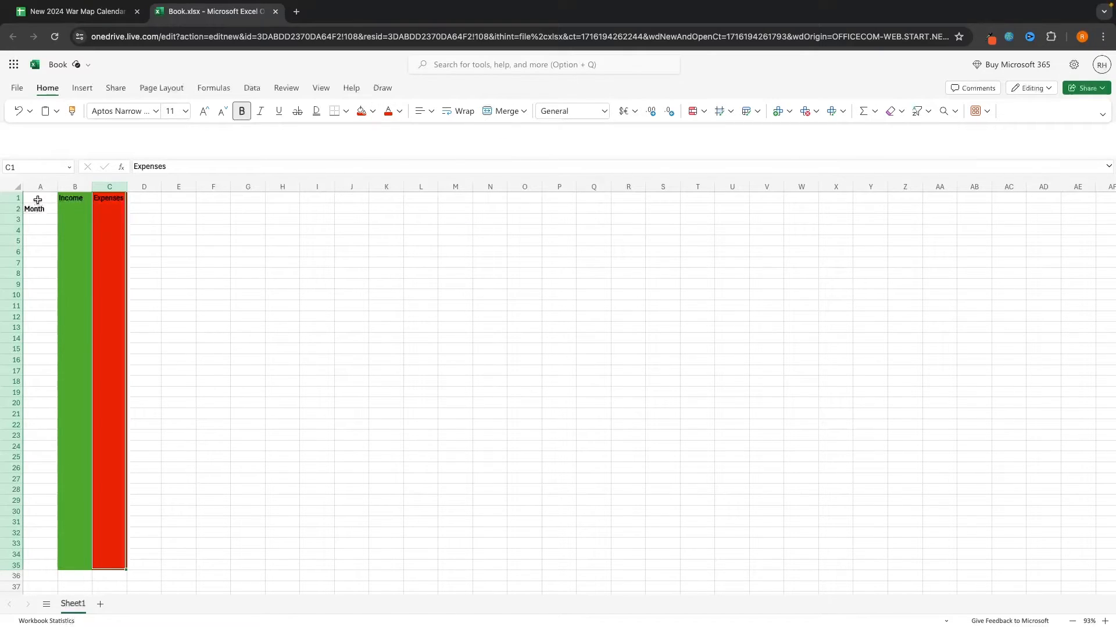
Fill the Month column from A2 to A35 with standard yellow
left_click_drag(38, 211, 41, 565)
left_click(373, 111)
left_click(406, 285)
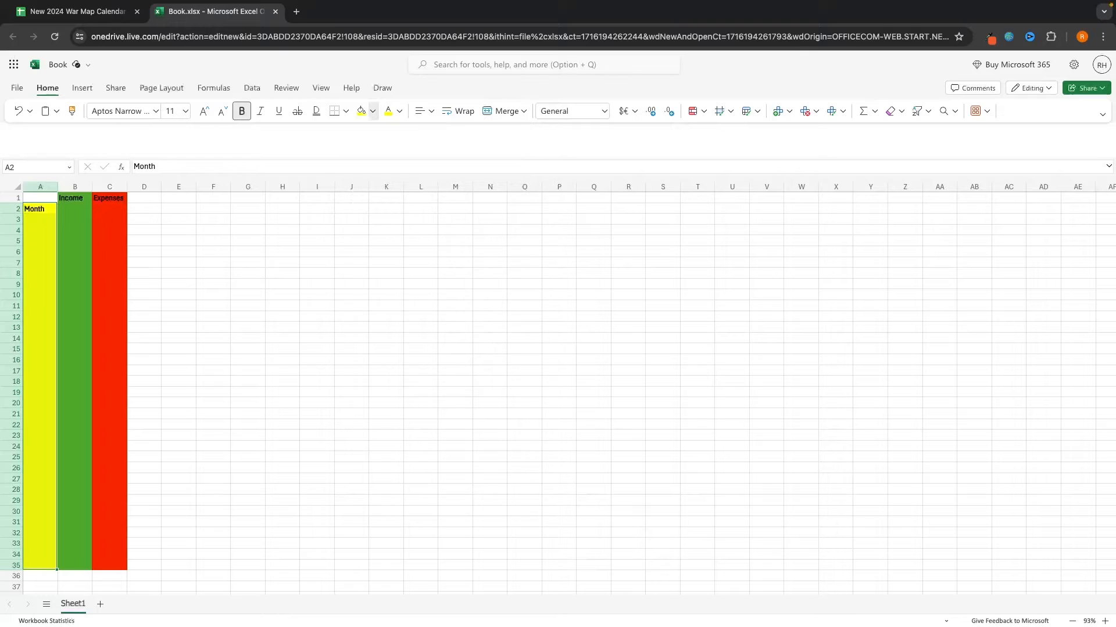
left_click(317, 314)
scroll(317, 313, "down", 1)
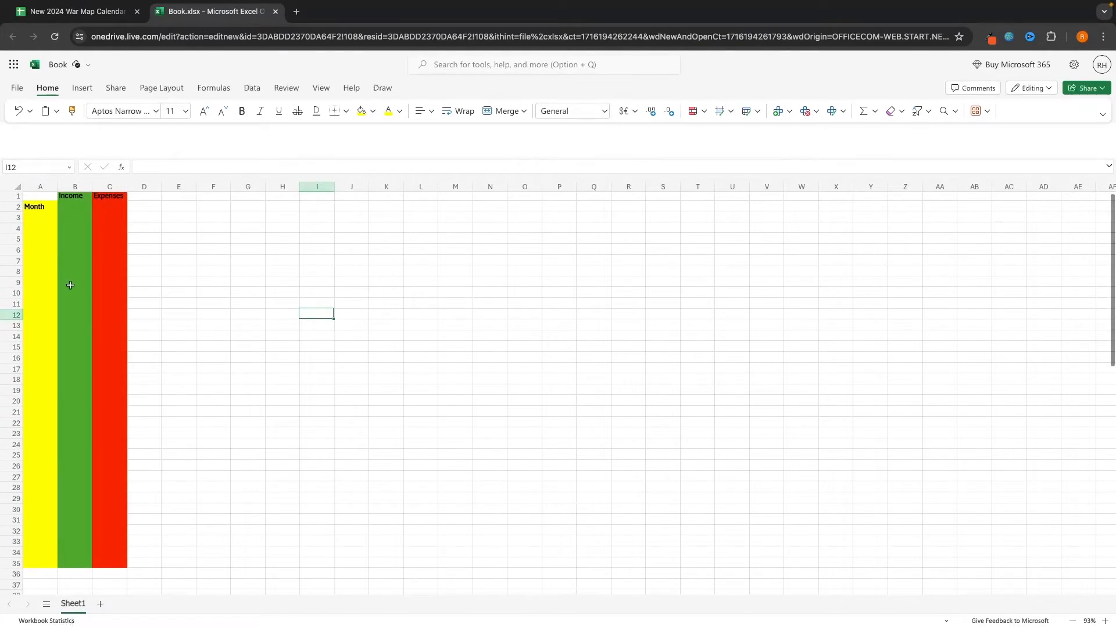
scroll(162, 301, "up", 1)
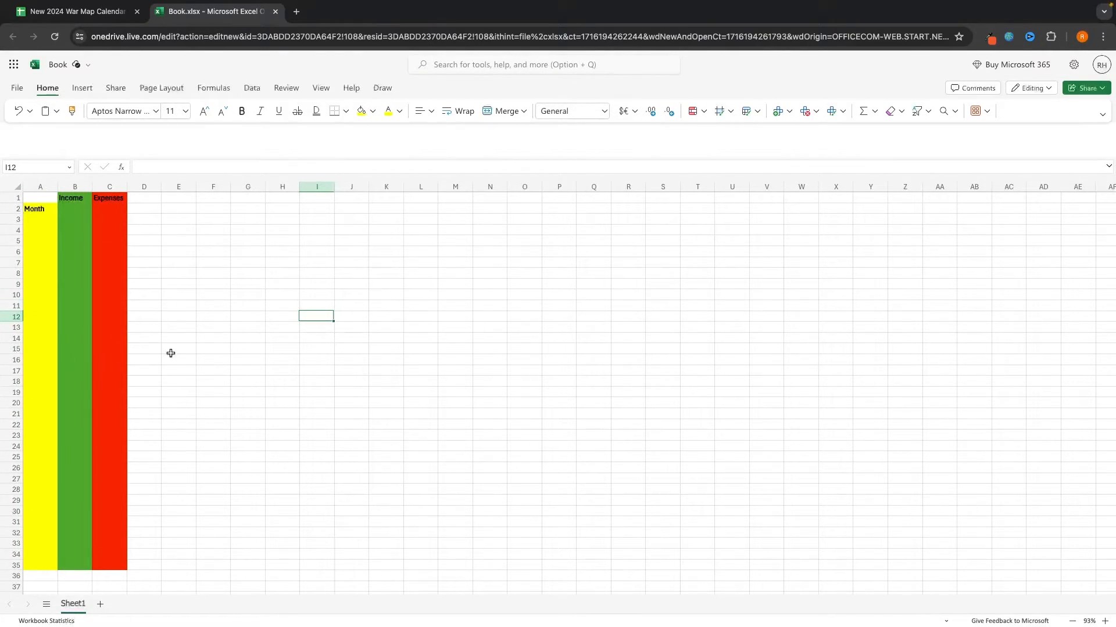
left_click(235, 251)
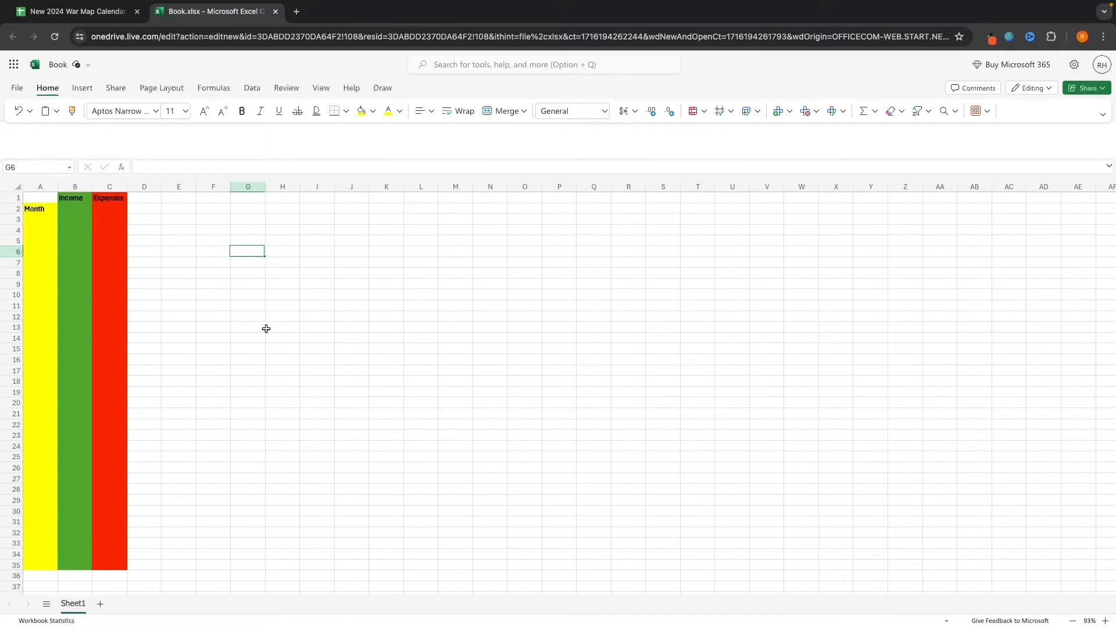
Undo the yellow, red and green fills on the three columns
left_click(19, 114)
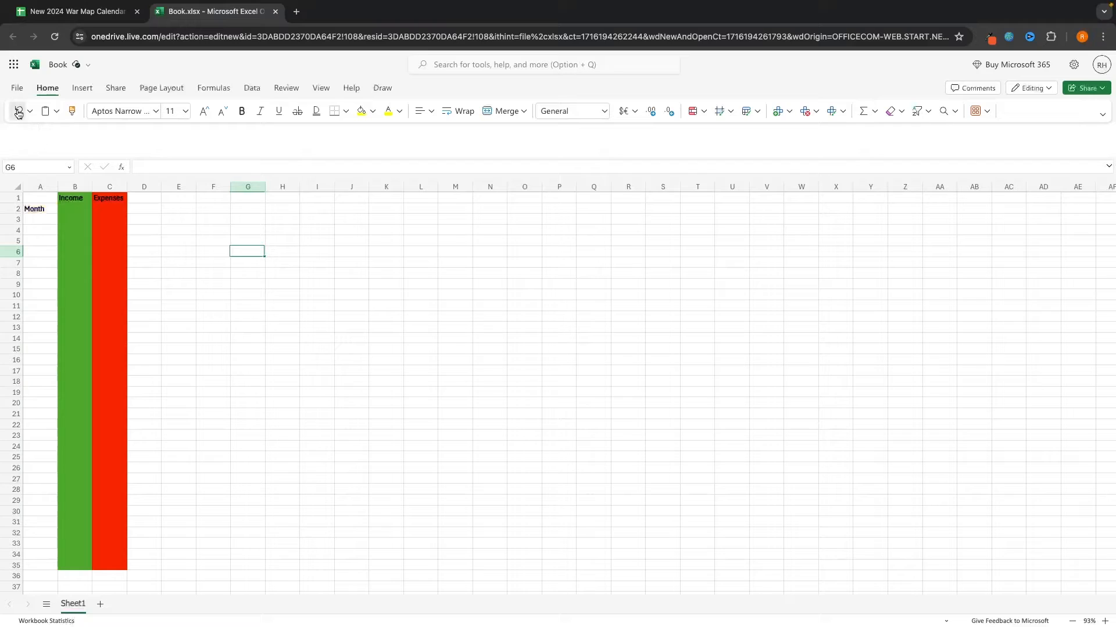
left_click(19, 113)
left_click(20, 114)
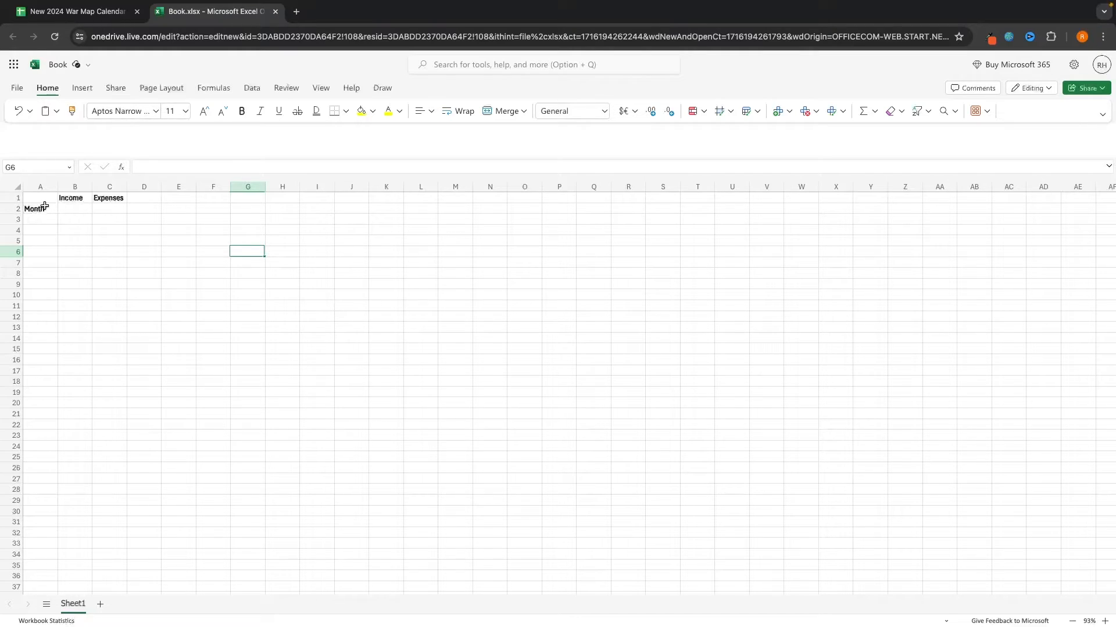
Try the Arial Black font on the Expenses heading in C1 and undo the font change
left_click(109, 198)
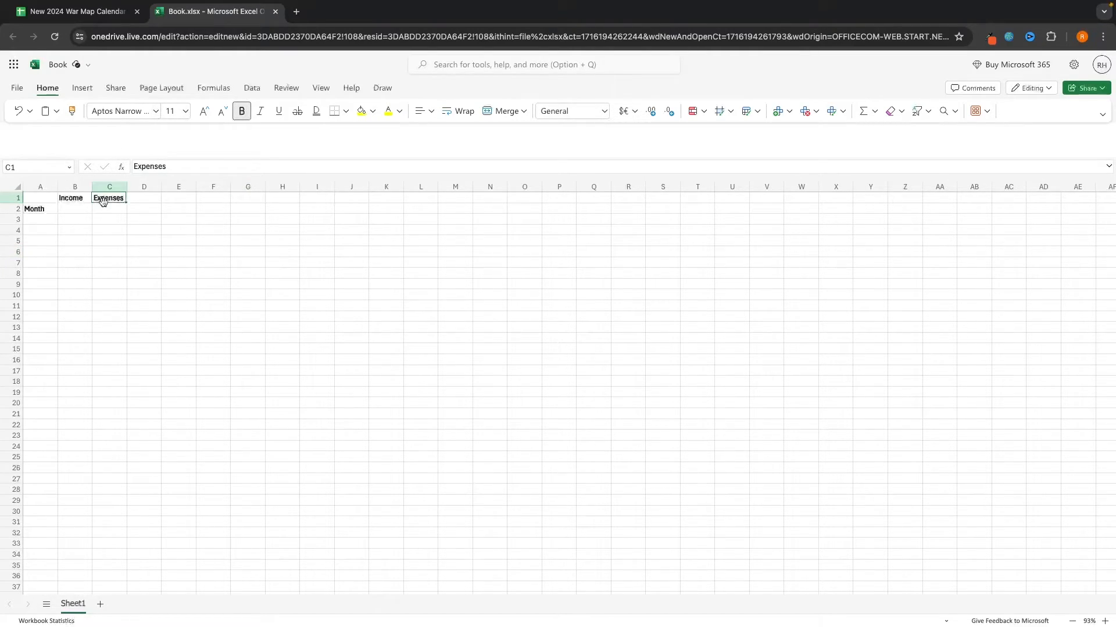
left_click(182, 111)
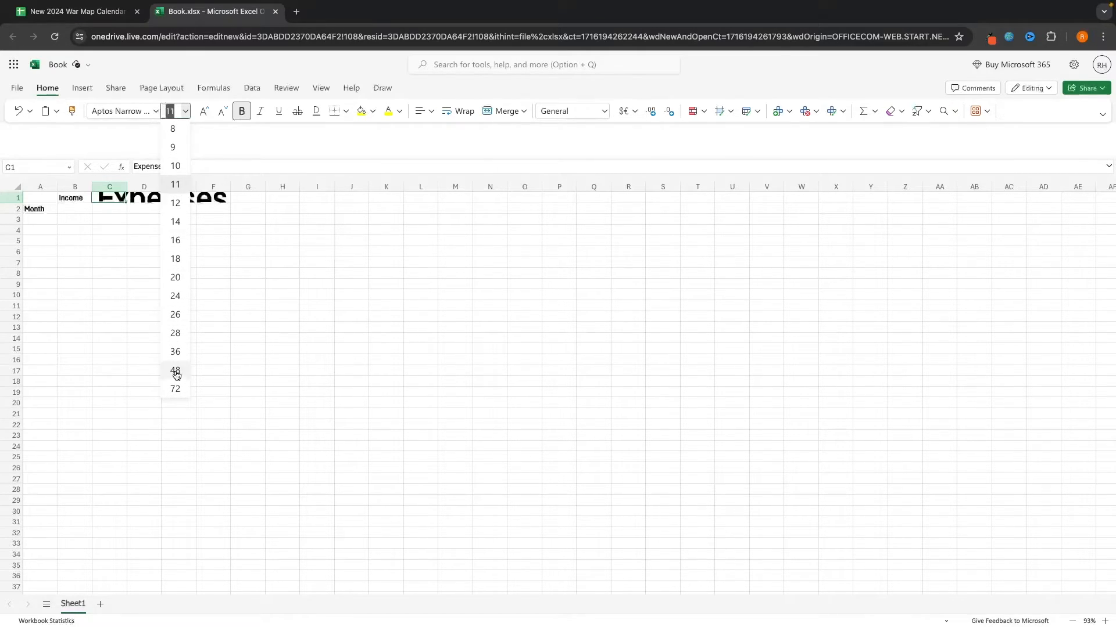
left_click(155, 110)
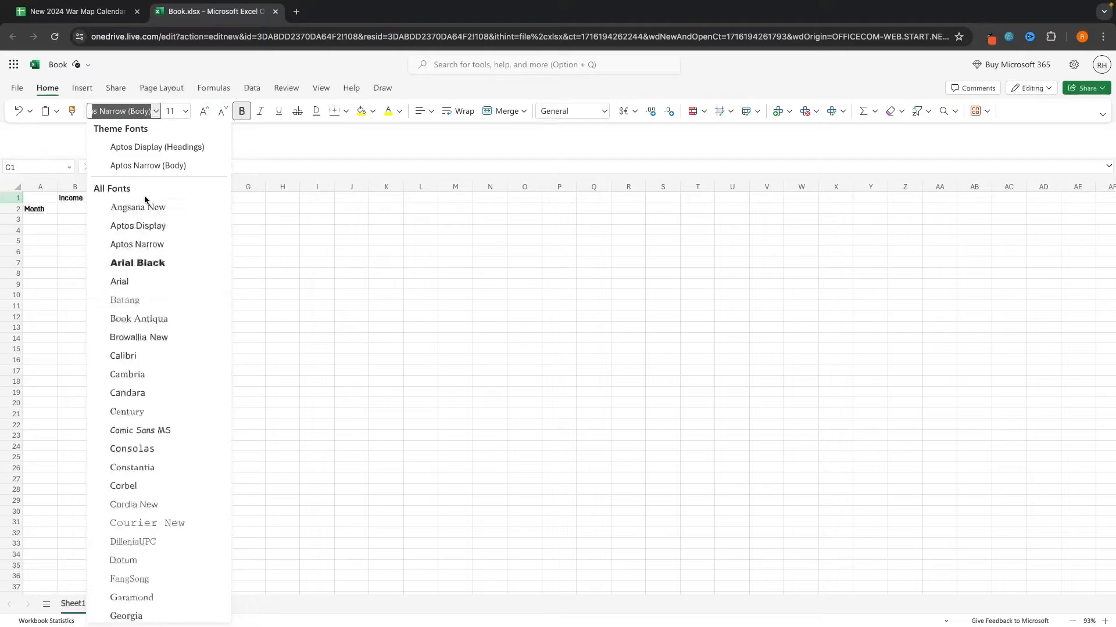
left_click(147, 263)
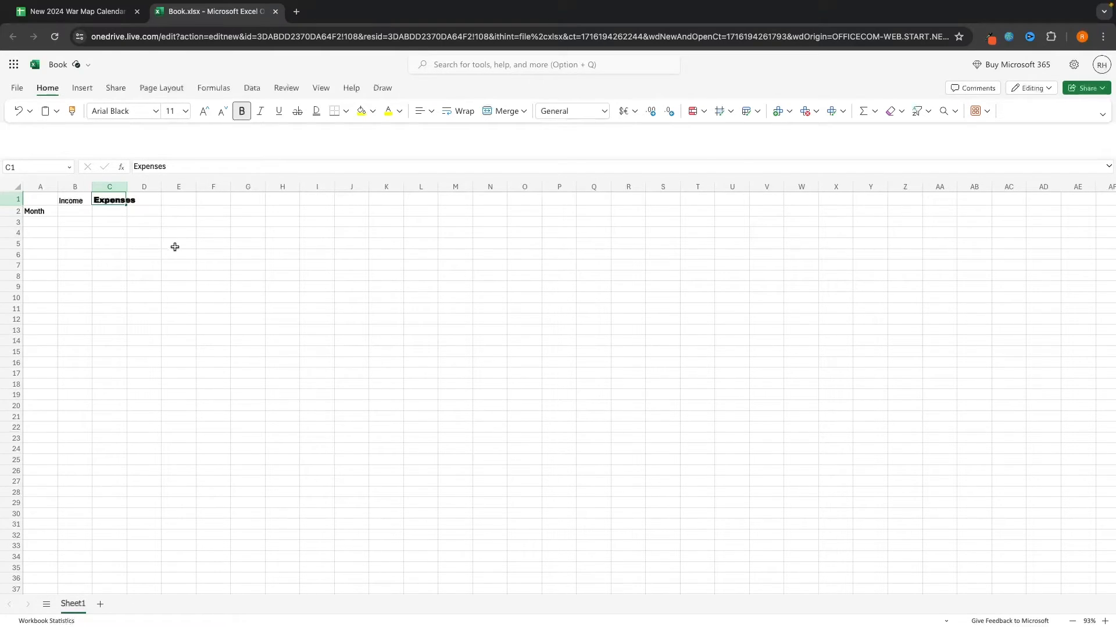
key("super+z")
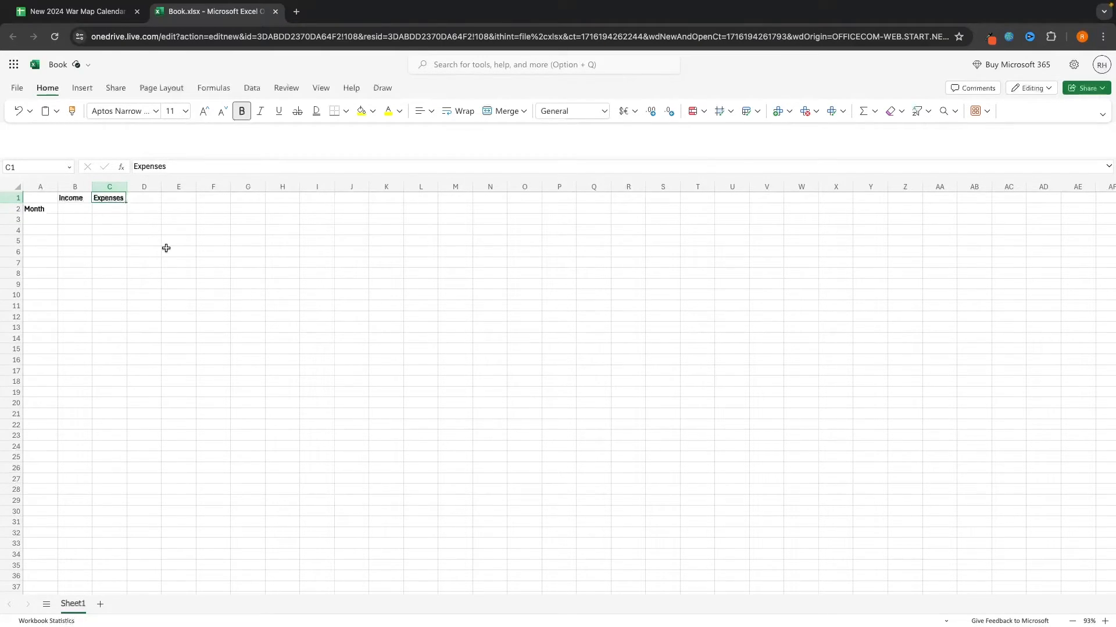
Enter Jan, Feb and Mar in cells A3 to A5 under the Month heading
left_click(46, 220)
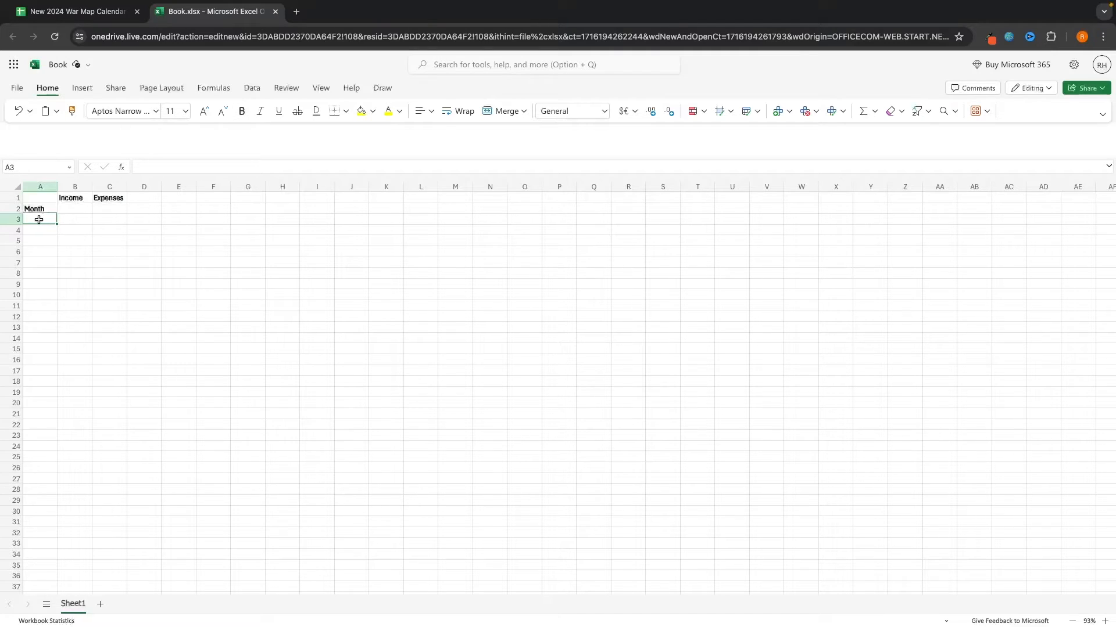
type("Jan")
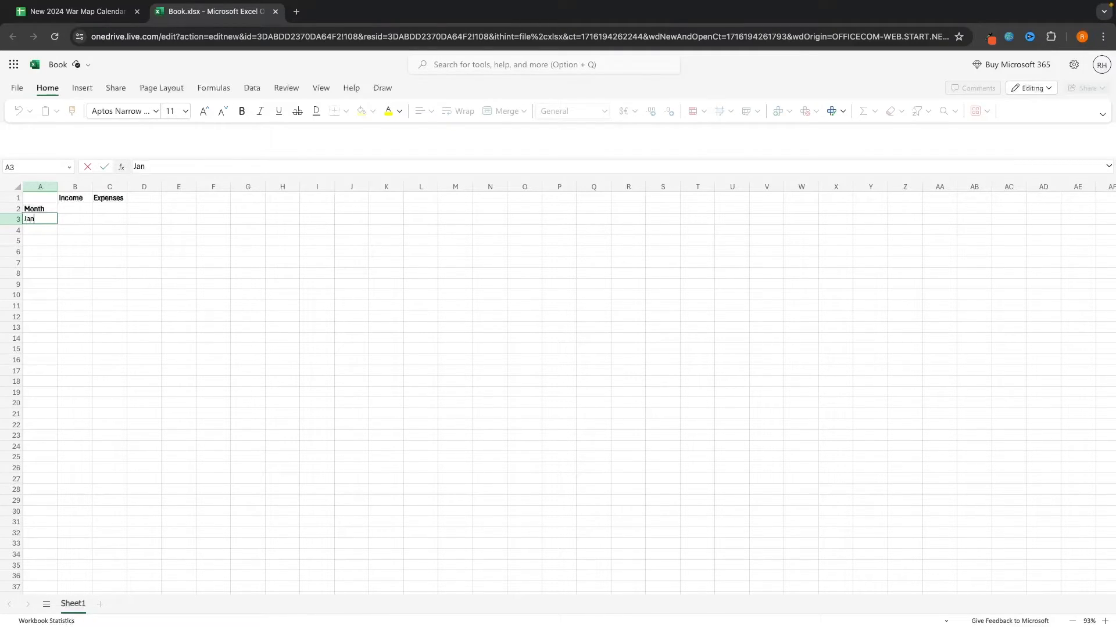
key("Return")
type("Feb")
key("Return")
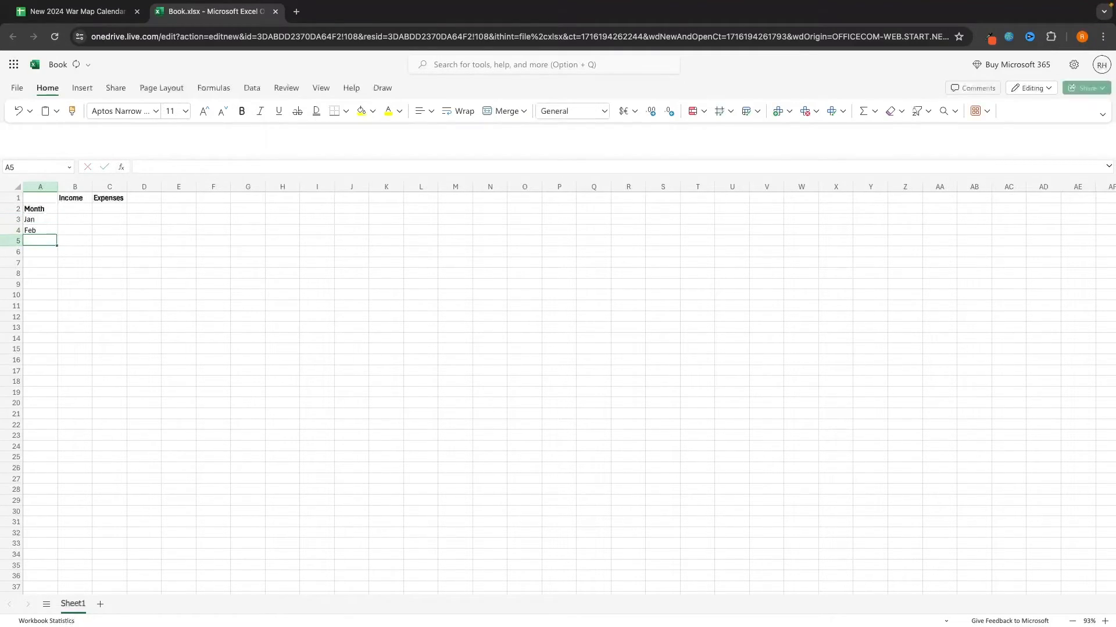
type("Mar")
key("Return")
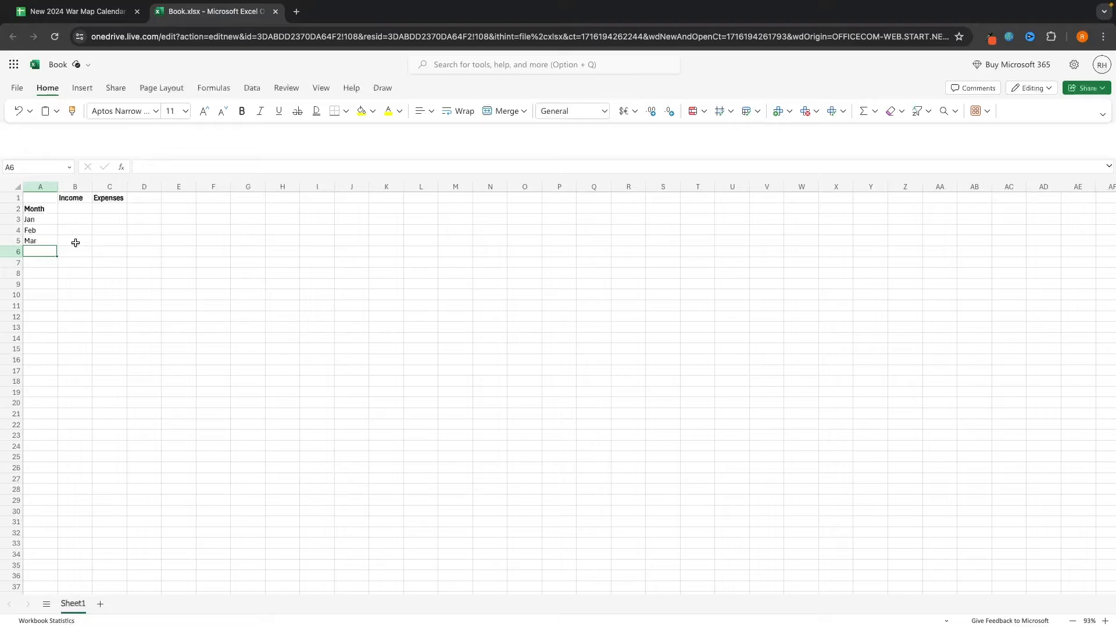
Extend the month series from A3:A5 down to A18 with AutoFill
left_click_drag(39, 218, 39, 240)
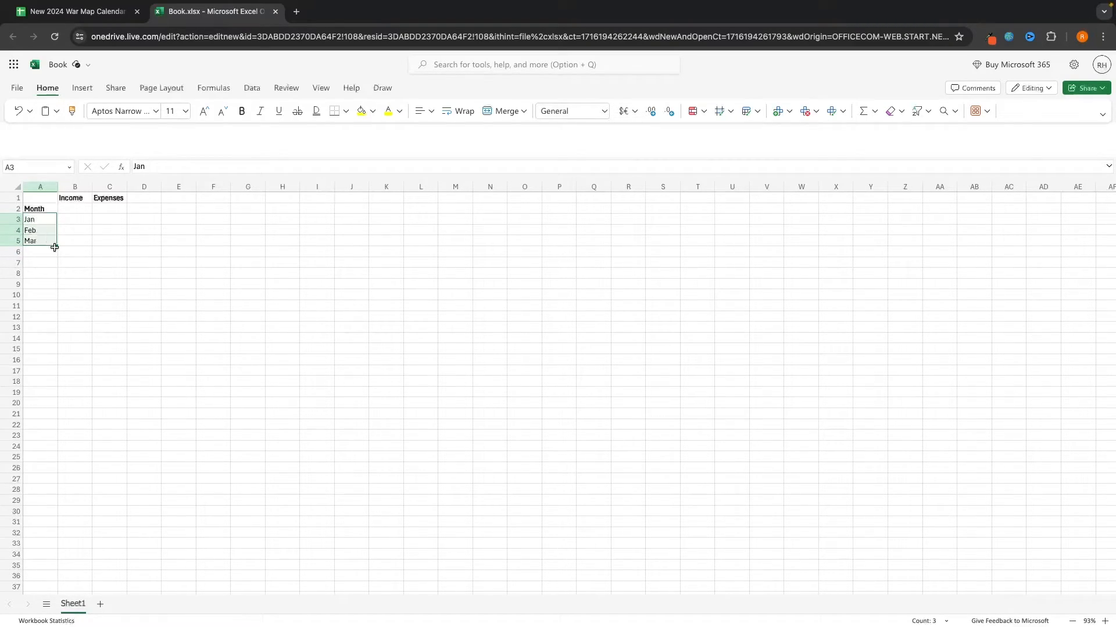
scroll(51, 252, "up", 5)
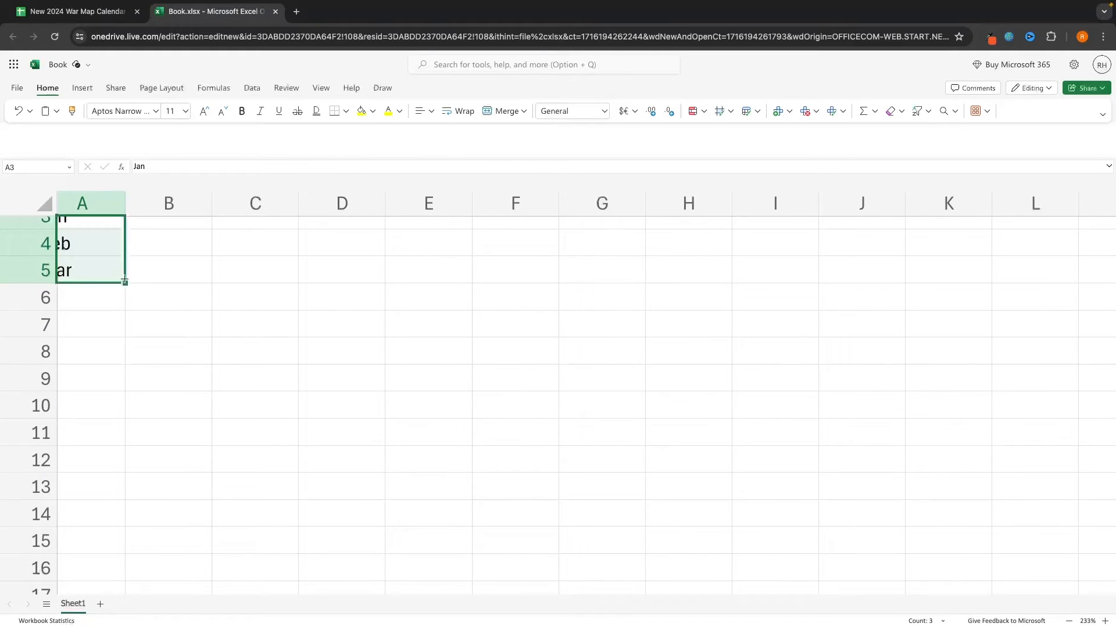
scroll(124, 283, "down", 5)
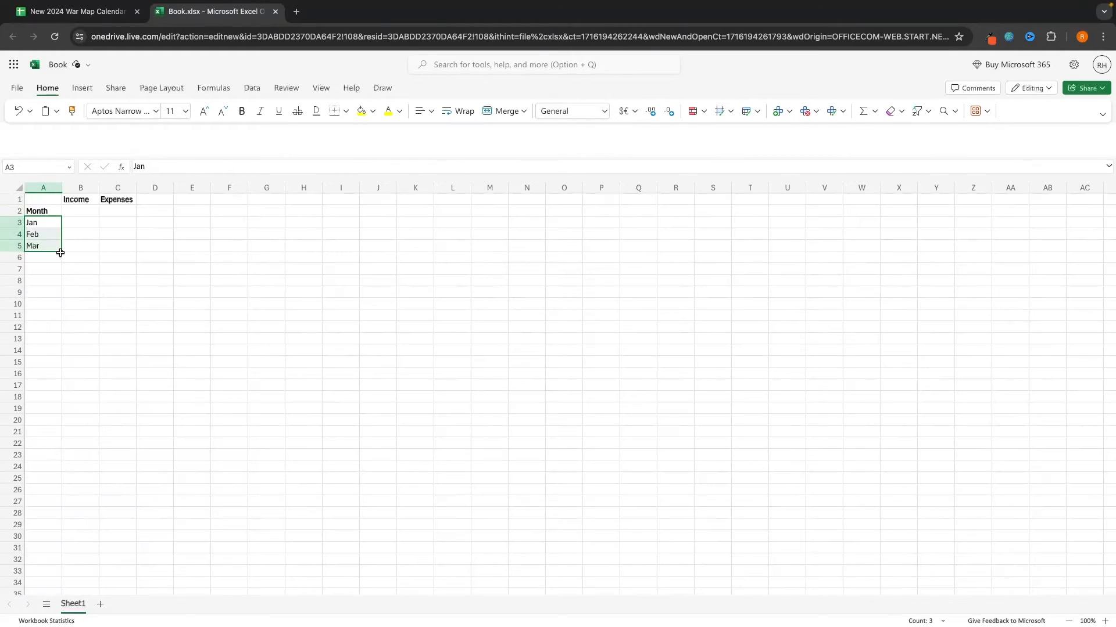
left_click_drag(61, 252, 63, 404)
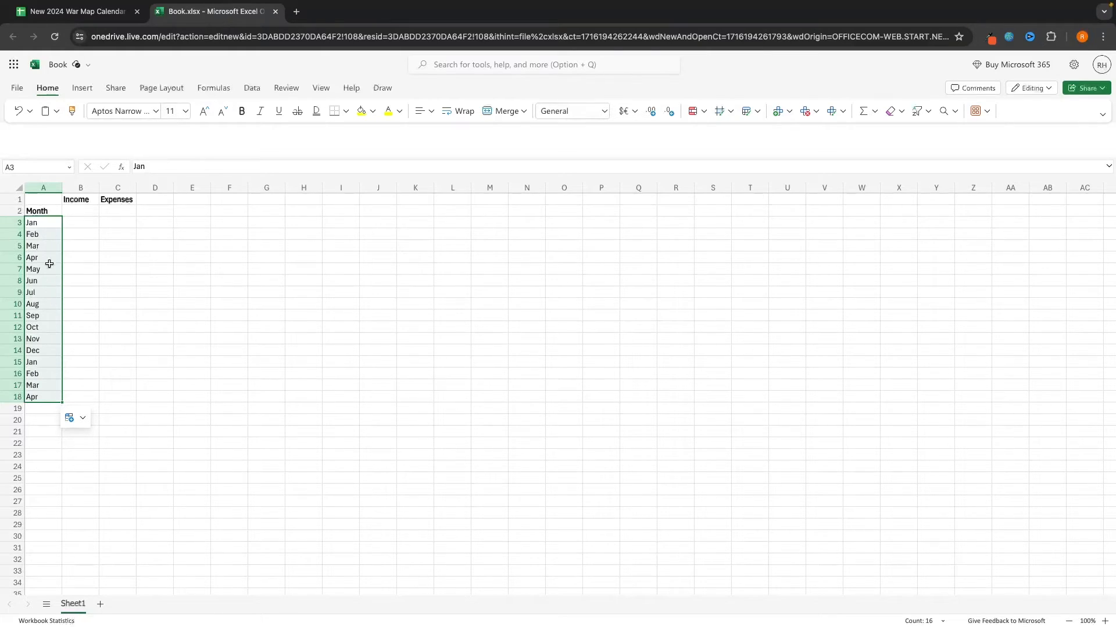
Enter 1, 2 and 3 in cells I4 to I6 and extend the number series down to I30
left_click(336, 234)
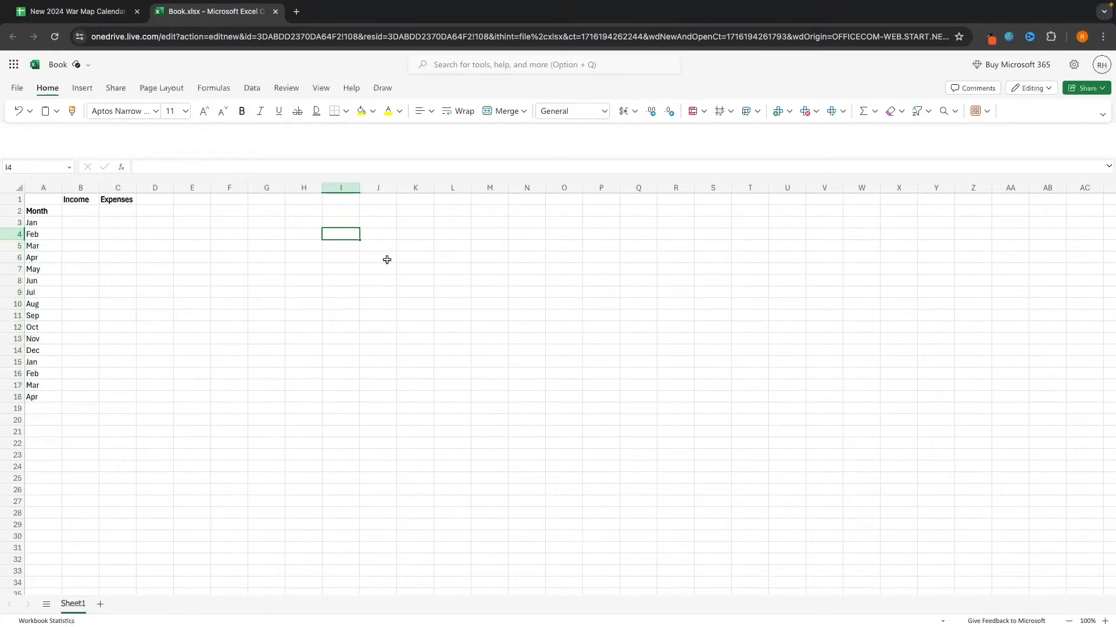
type("1")
key("Return")
type("2")
key("Return")
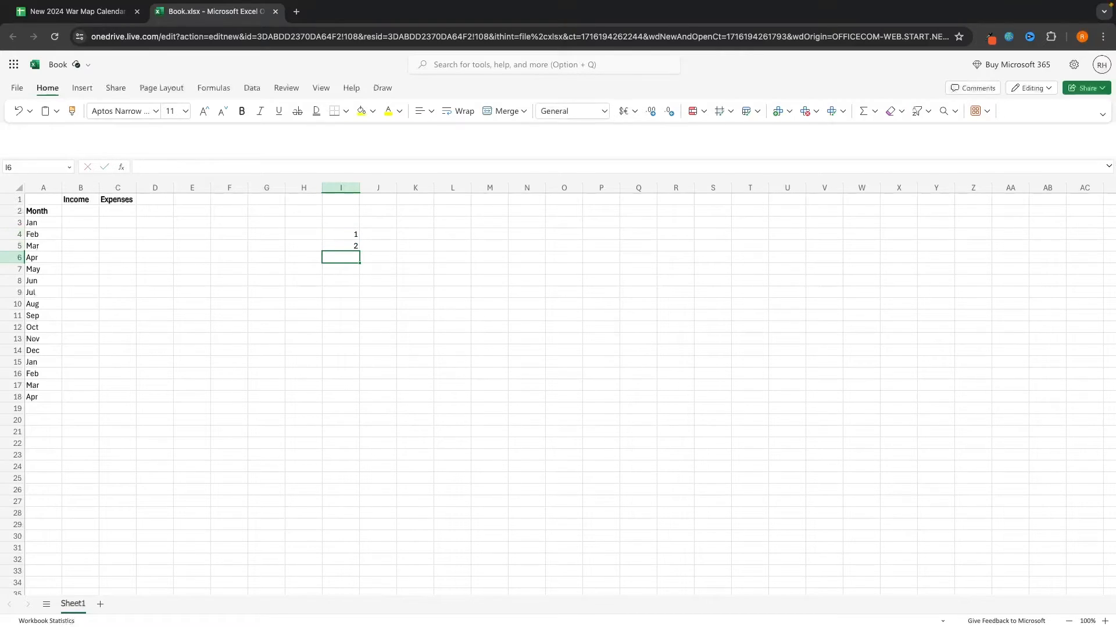
type("3")
key("Return")
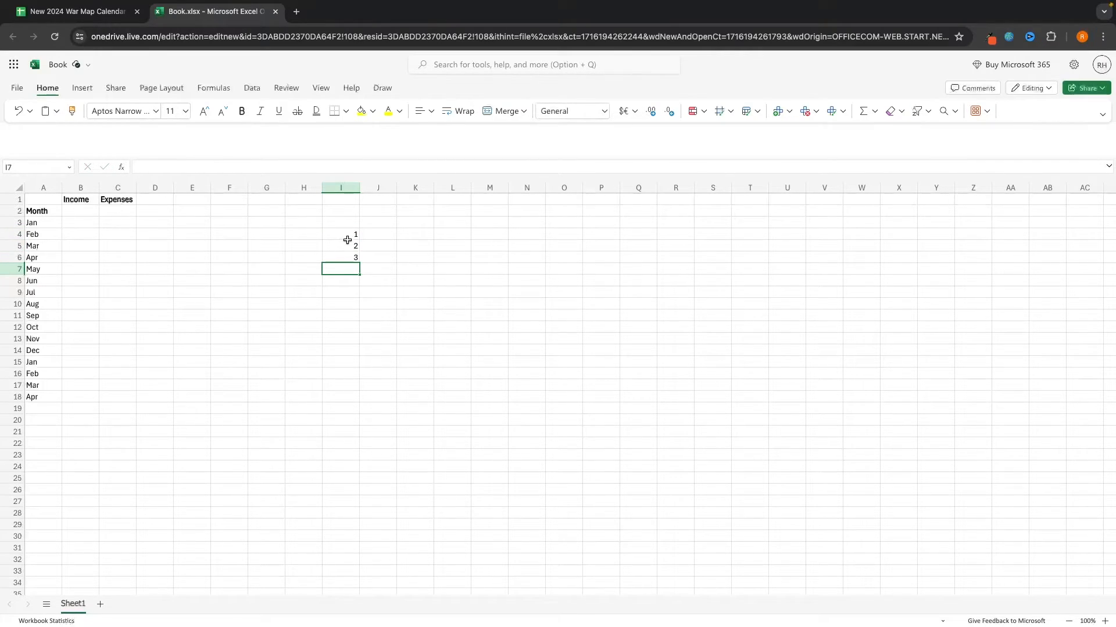
left_click_drag(348, 234, 338, 535)
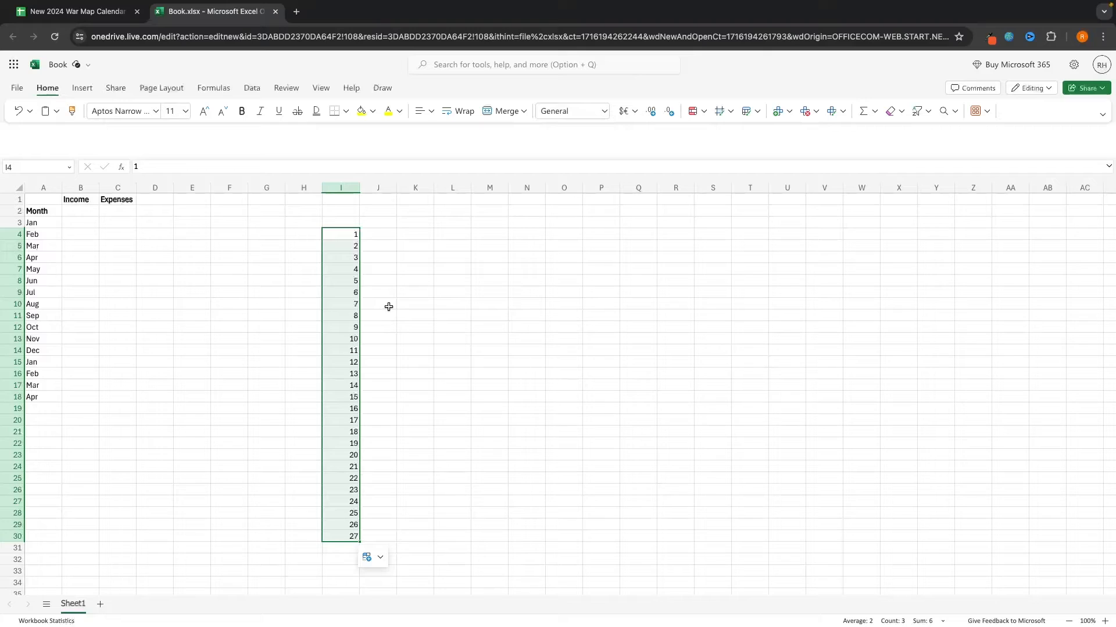
Replace the numbers in column I with 2, 4 and 6 starting at I4, extending the series down to I28
key("Delete")
left_click(343, 237)
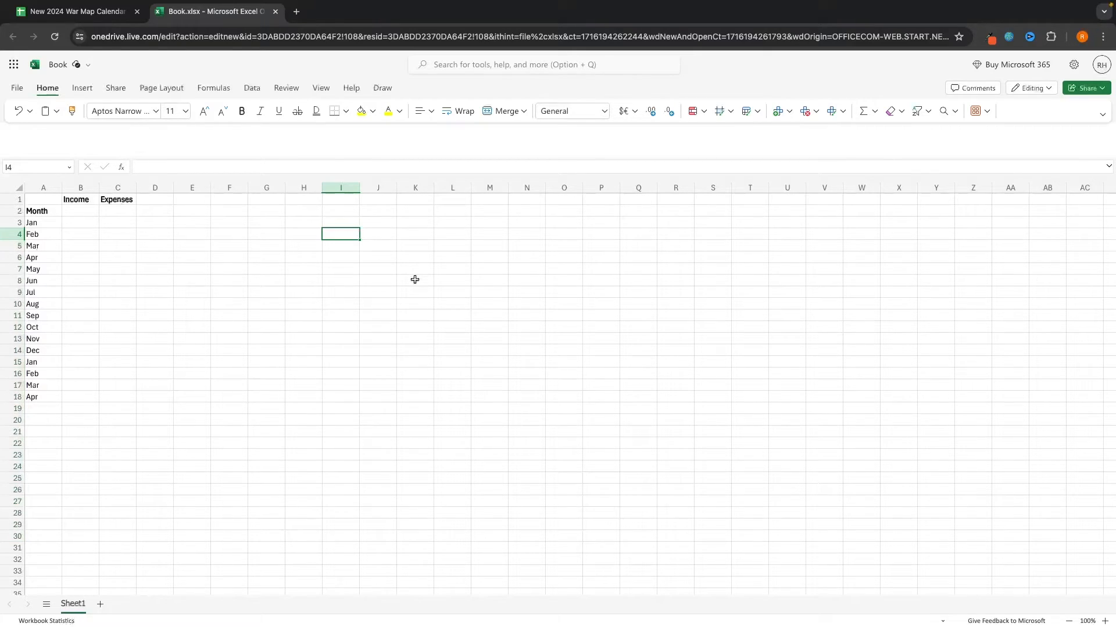
type("2")
key("Return")
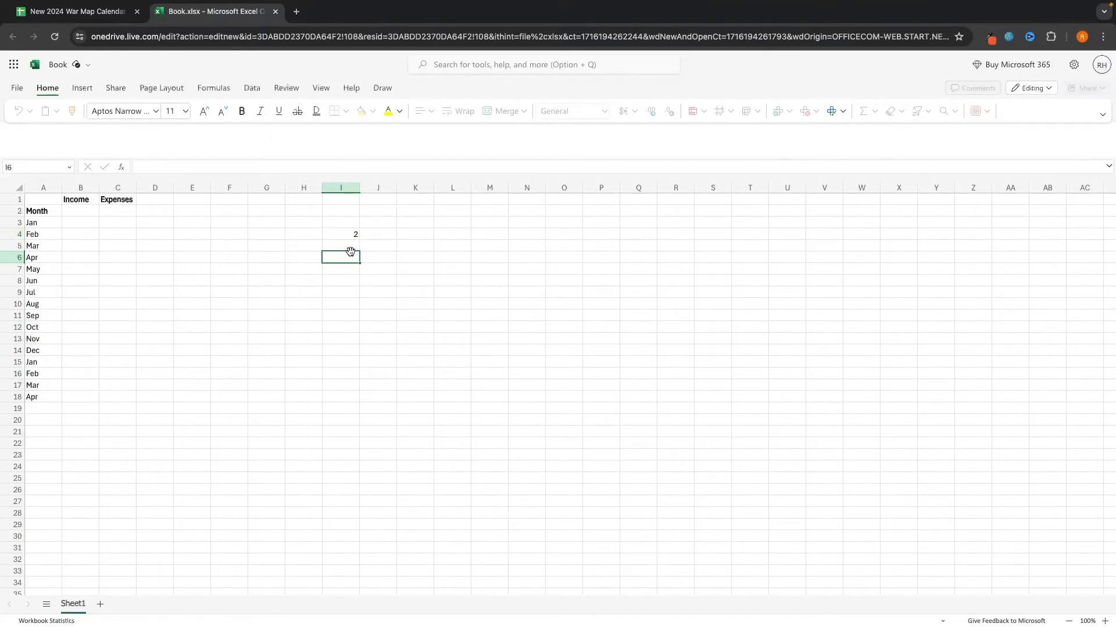
type("4")
left_click(347, 258)
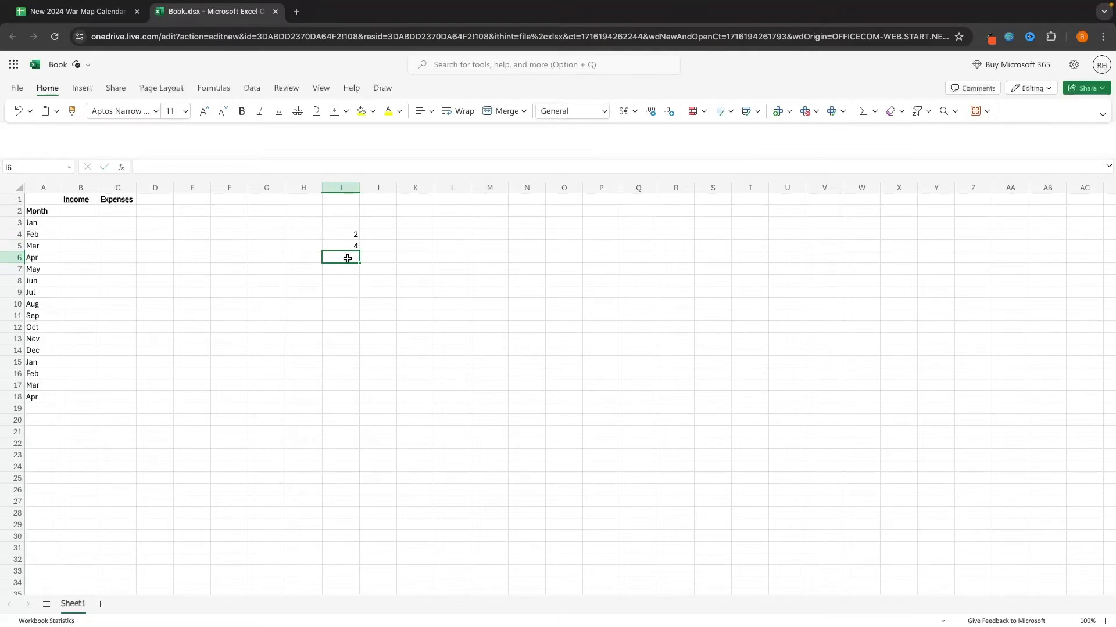
left_click_drag(349, 237, 360, 519)
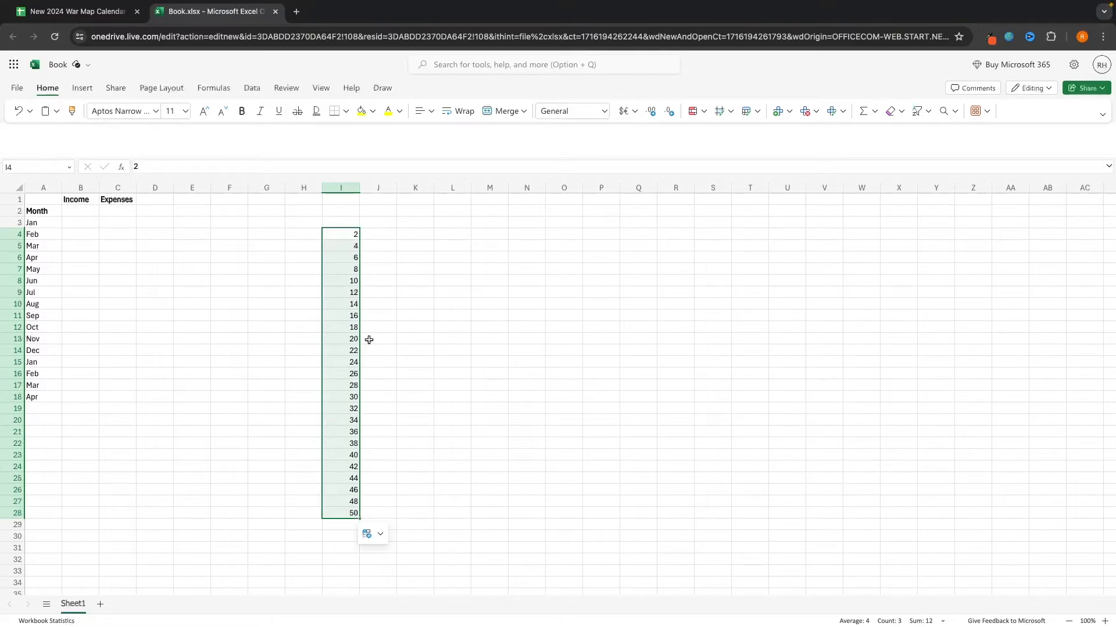
Clear the even-number series and enter Monday, Tuesday and Wednesday in cells I4 to I6
key("Delete")
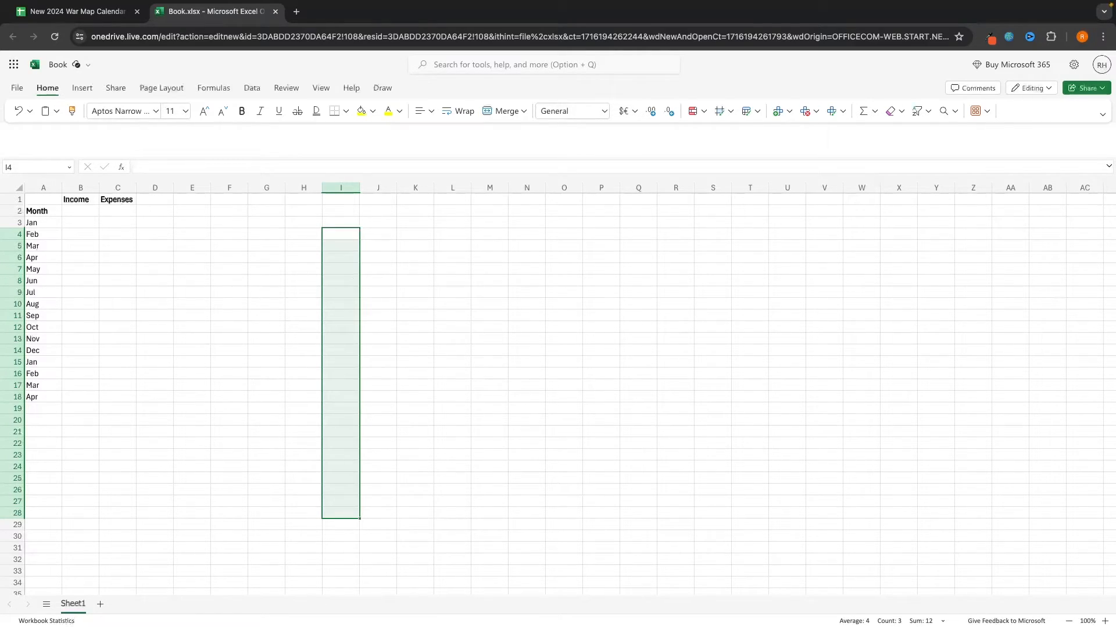
left_click(439, 208)
left_click(347, 236)
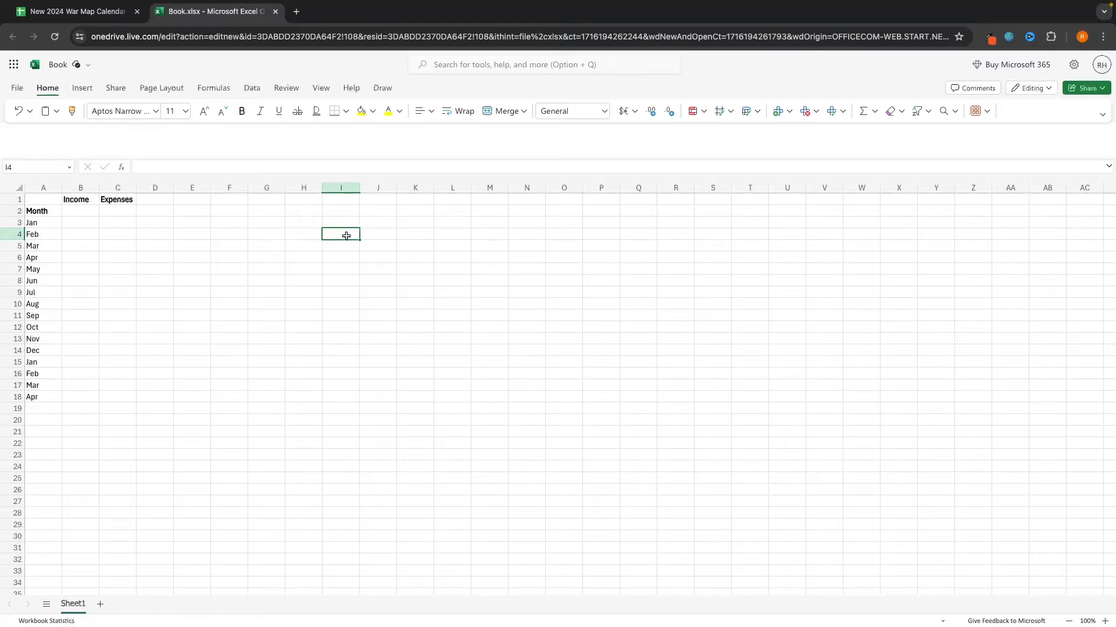
type("Monday")
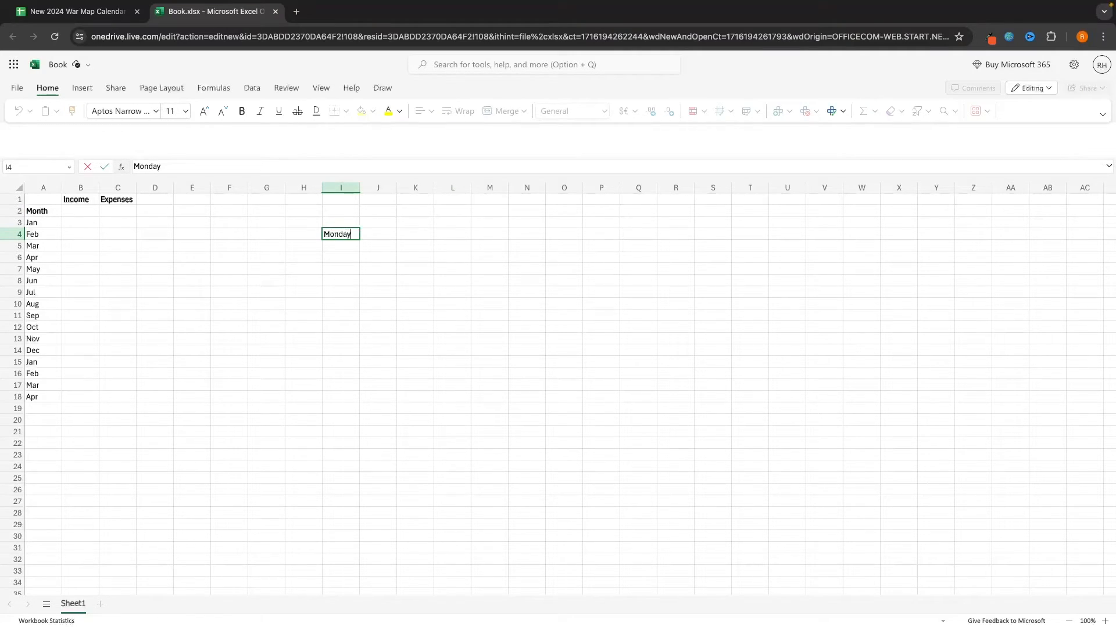
key("Return")
type("Tues")
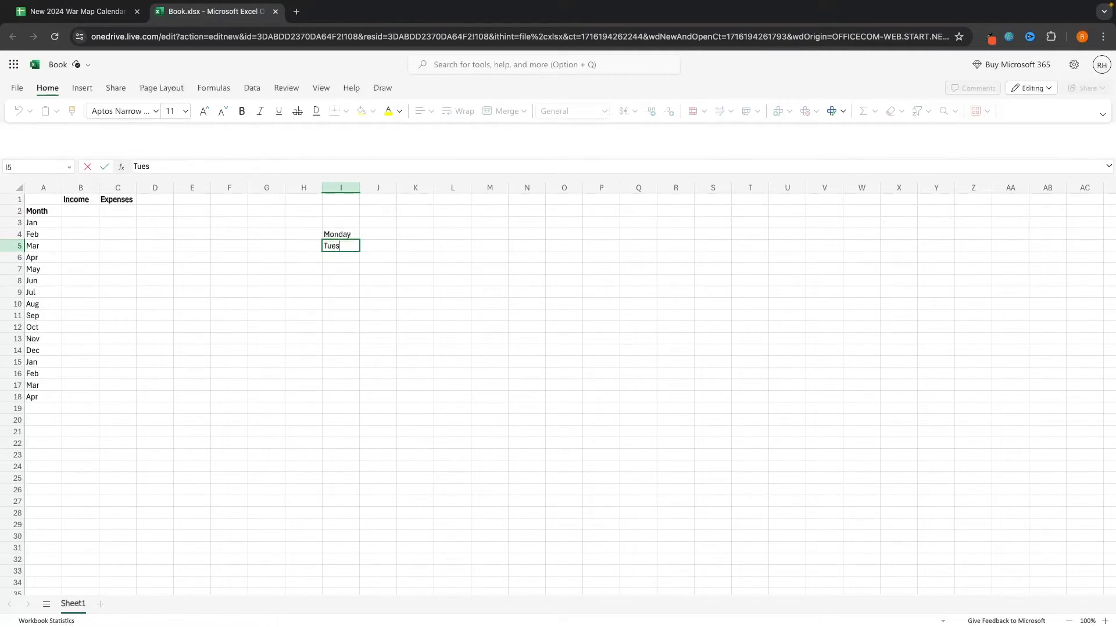
type("day")
key("Return")
type("]w")
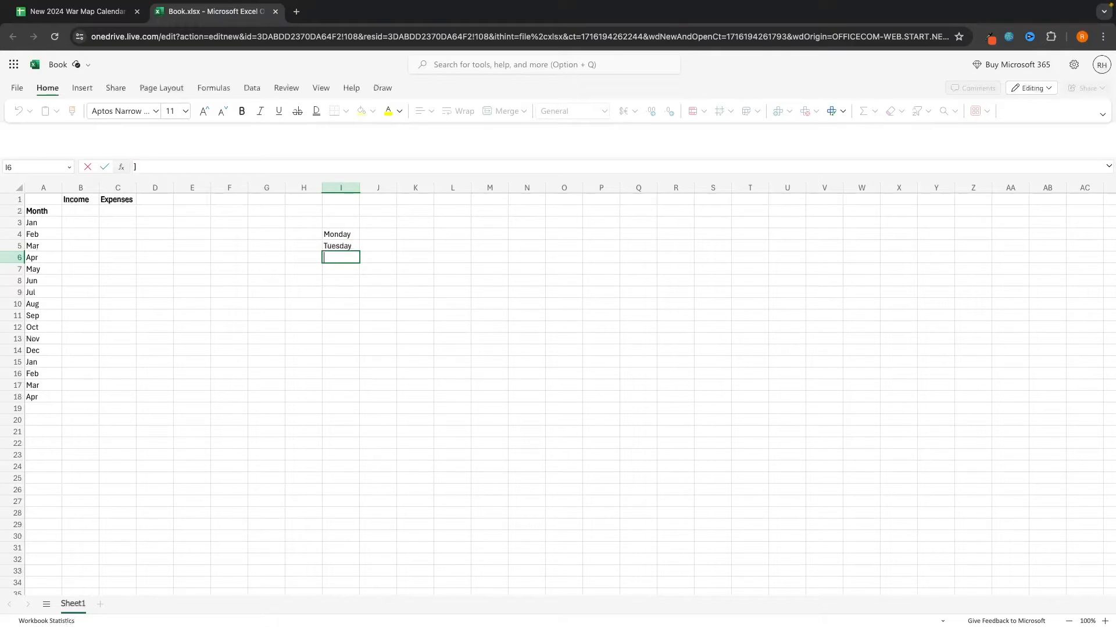
key("BackSpace")
type("Wed")
type("nesday")
Extend the weekday series down to I21 and clear all the weekdays from column I
left_click_drag(343, 235, 361, 439)
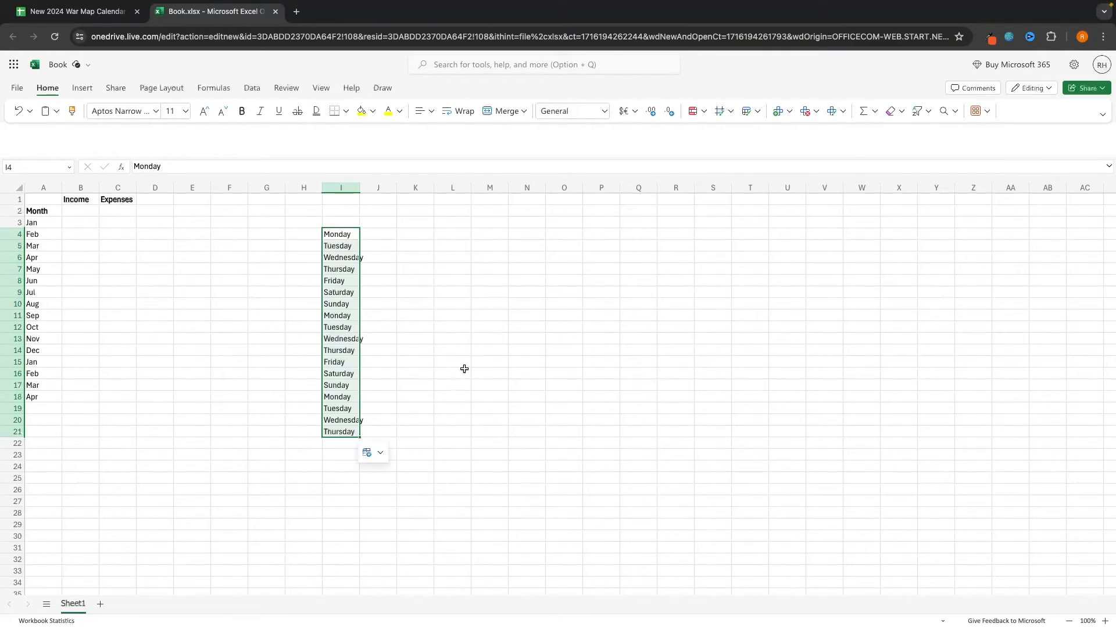
key("Delete")
left_click(401, 294)
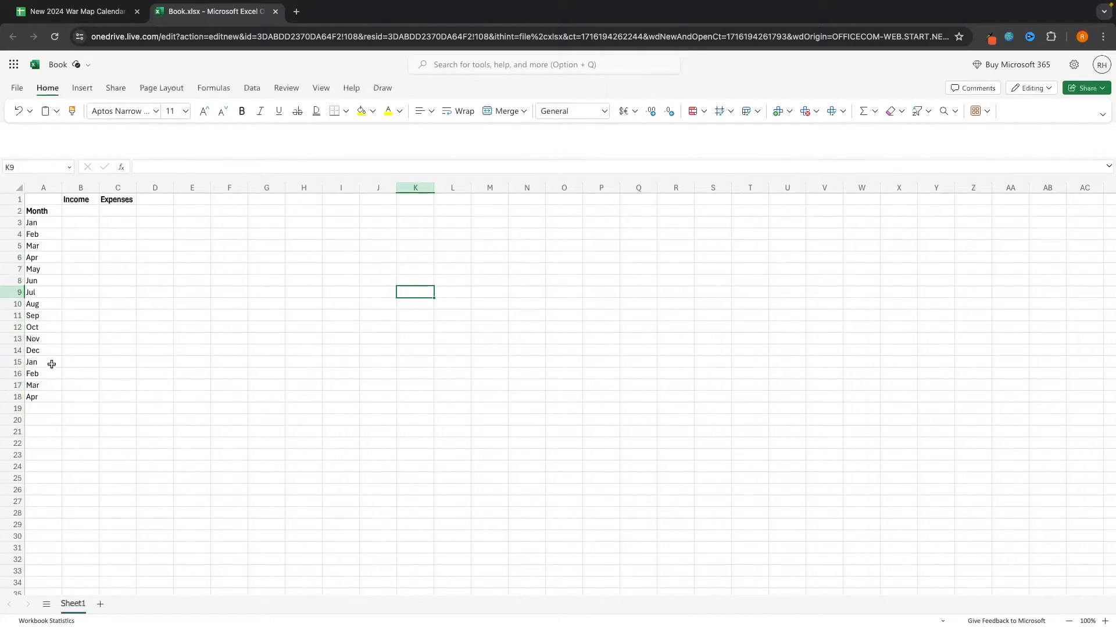
Delete the repeated months Jan to Apr from cells A15 to A18
left_click_drag(50, 364, 52, 396)
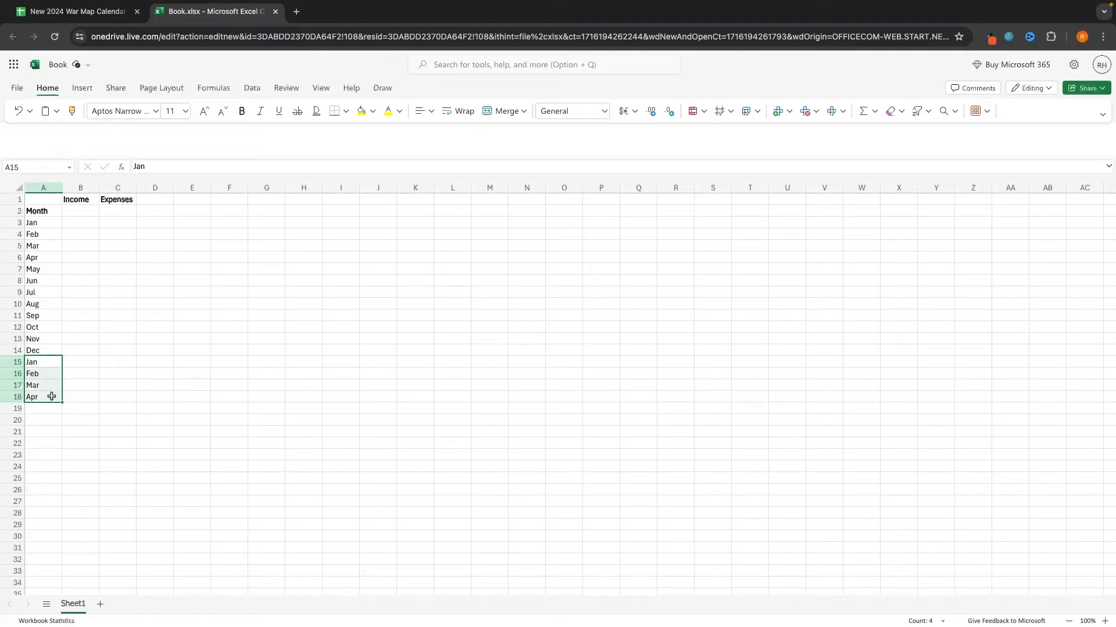
key("Delete")
Zoom the sheet in to 140% and bring the heading rows into view
left_click(1102, 621)
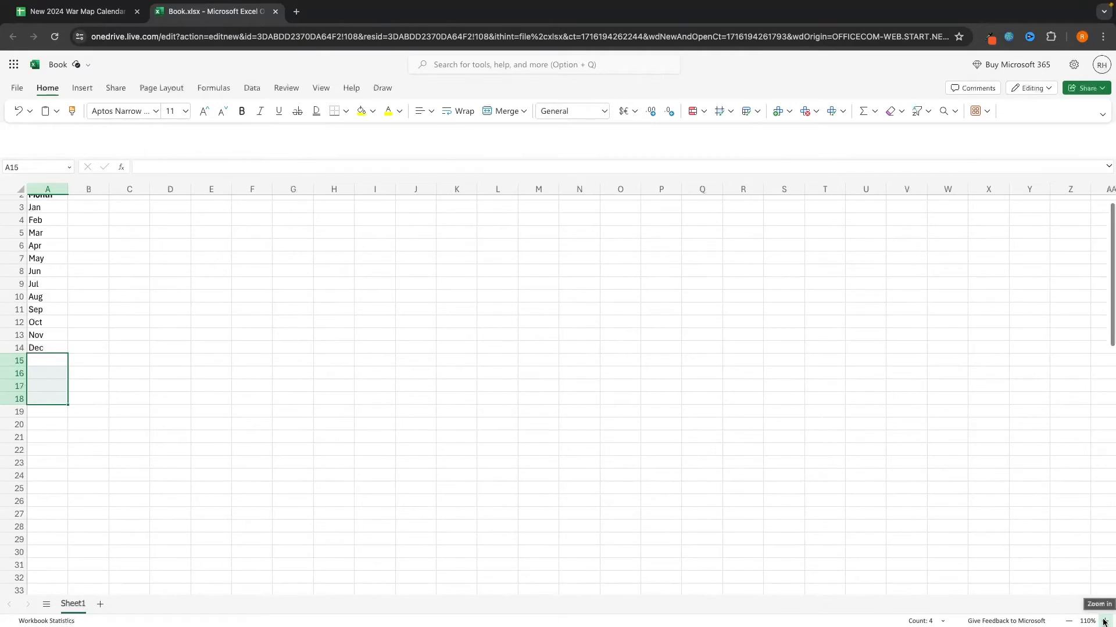
left_click(1103, 621)
left_click(1103, 621)
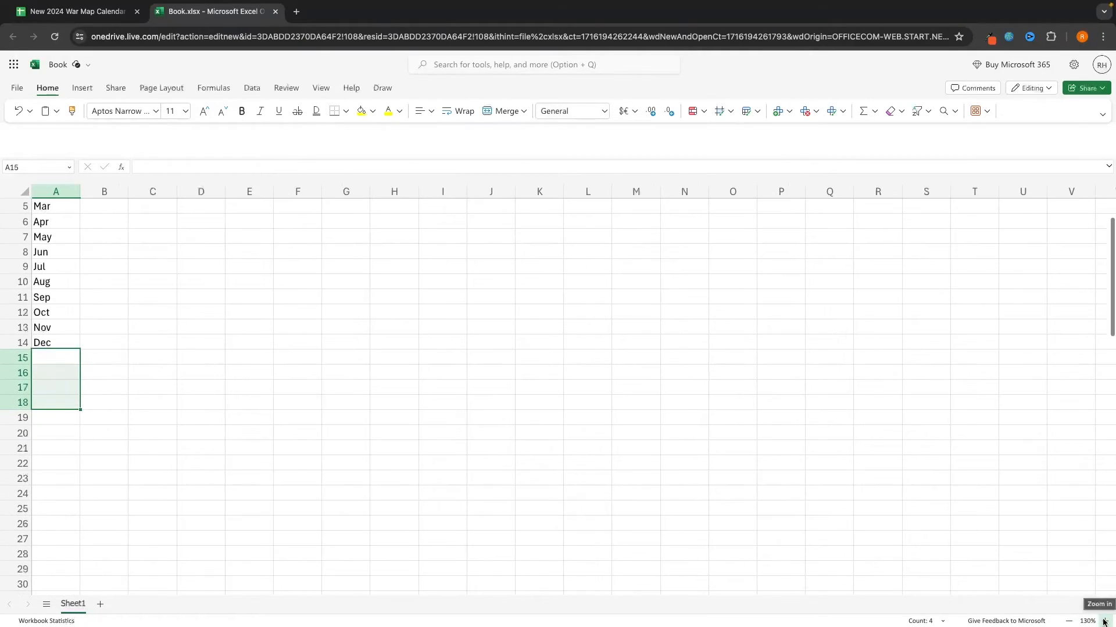
left_click(1102, 622)
scroll(800, 399, "up", 3)
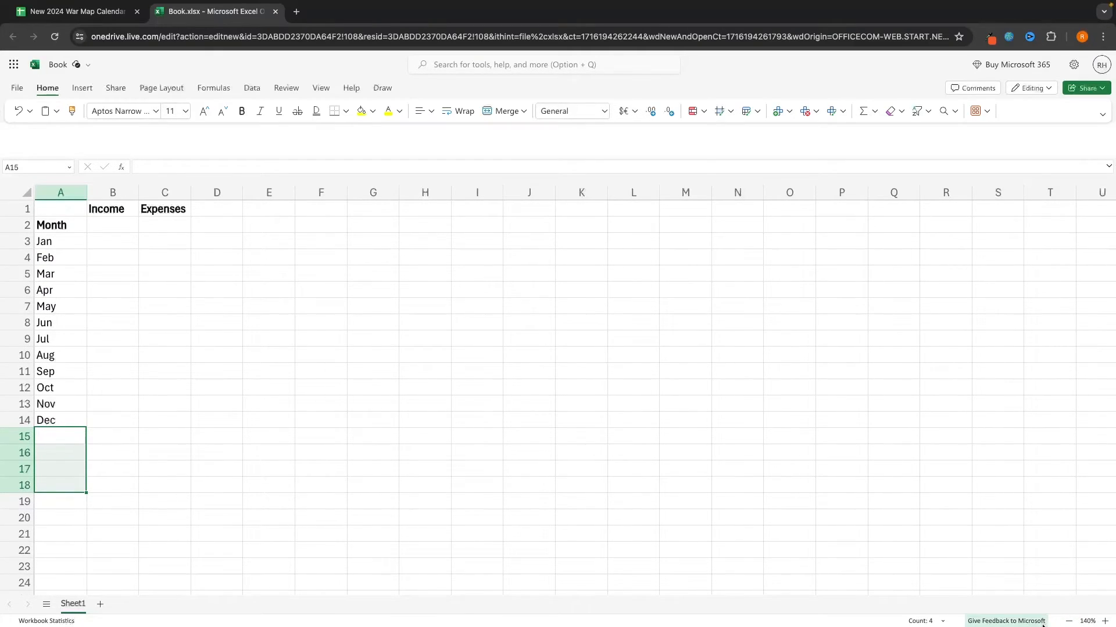
Zoom the sheet out to 30%
left_click(1069, 621)
left_click(1069, 621)
left_click(1069, 621)
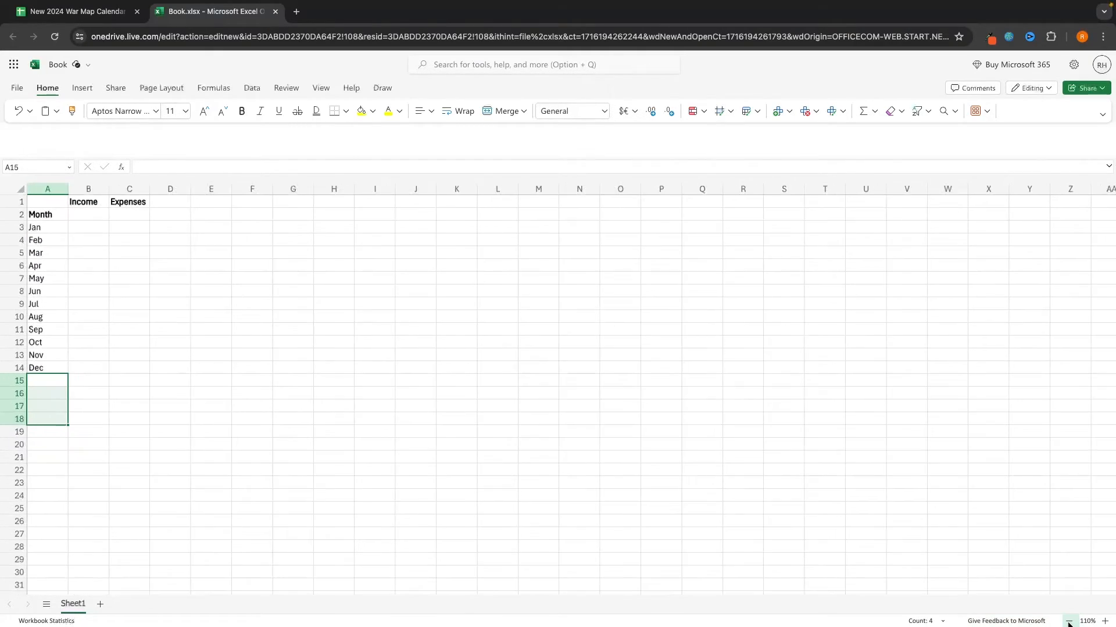
left_click(1069, 621)
left_click(1069, 621)
left_click(1069, 621)
left_click(1069, 621)
left_click(1069, 621)
left_click(1069, 622)
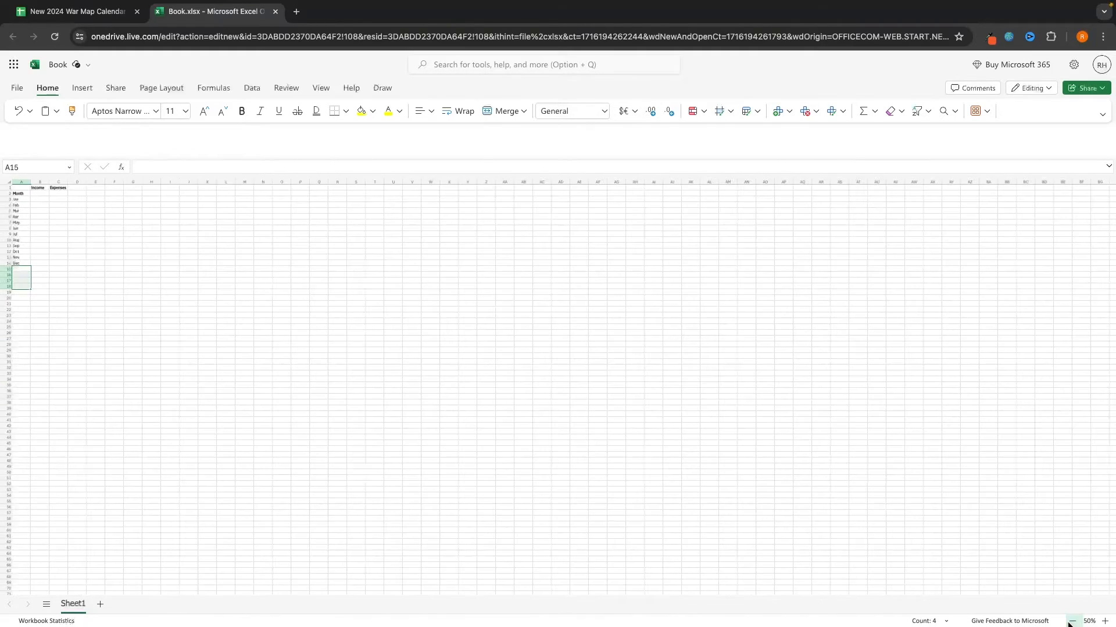
left_click(1069, 621)
left_click(1069, 621)
left_click(1069, 621)
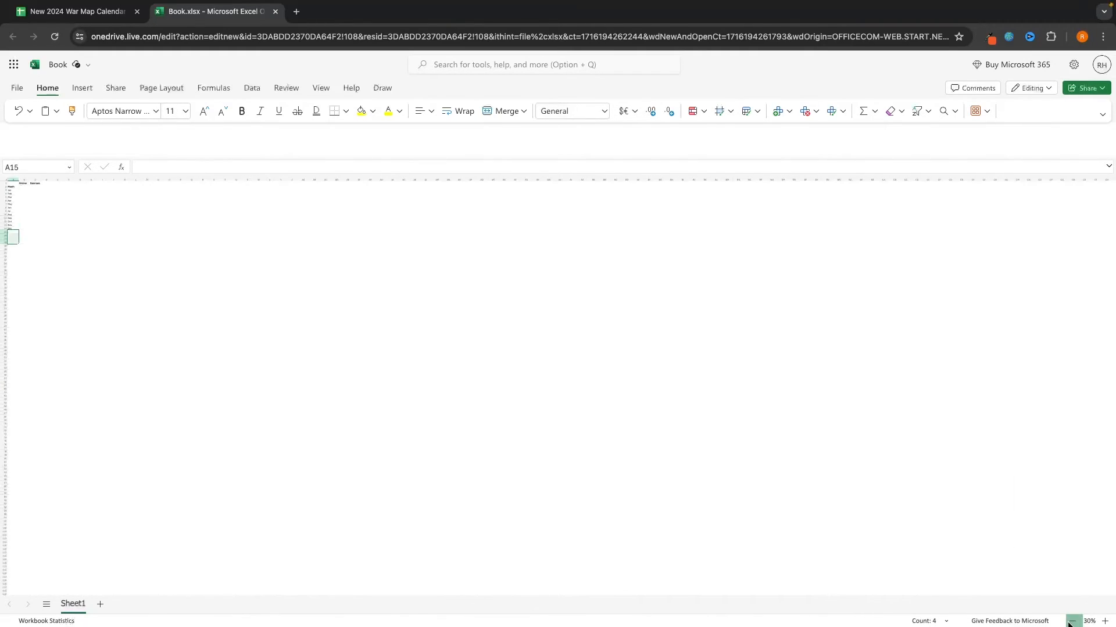
Enlarge the sheet view to 150% with the whole month table in view
left_click(1105, 621)
left_click(1104, 621)
left_click(1105, 621)
left_click(1105, 621)
left_click(1105, 621)
left_click(1104, 621)
left_click(1105, 621)
left_click(1104, 621)
left_click(1104, 621)
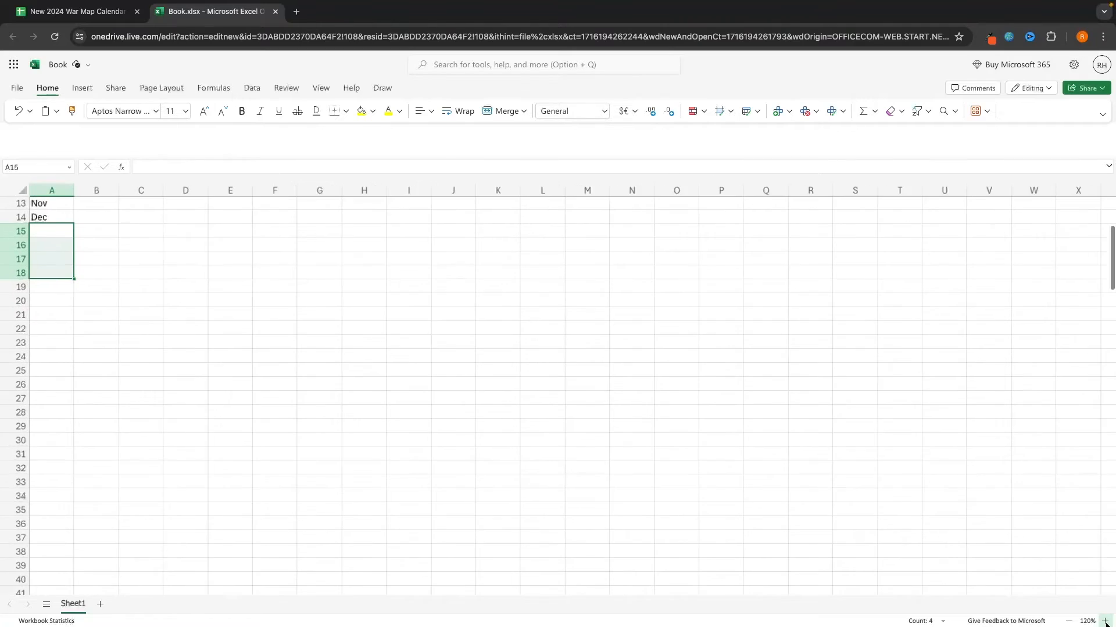
left_click(1104, 621)
left_click(1105, 621)
left_click(1104, 621)
scroll(795, 363, "up", 4)
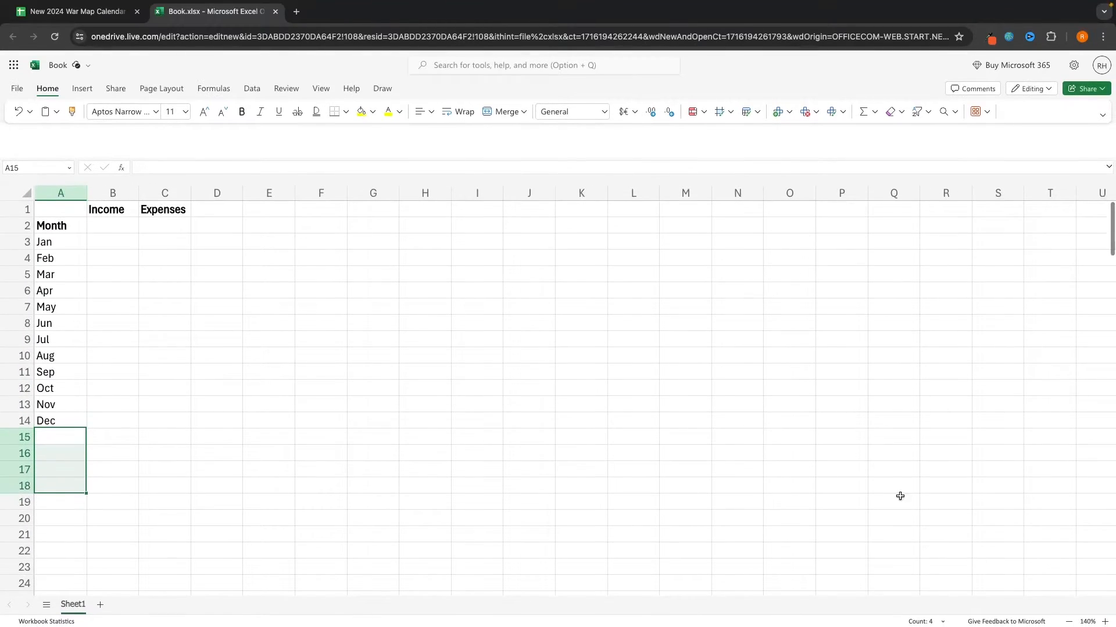
left_click(1105, 621)
scroll(817, 450, "up", 1)
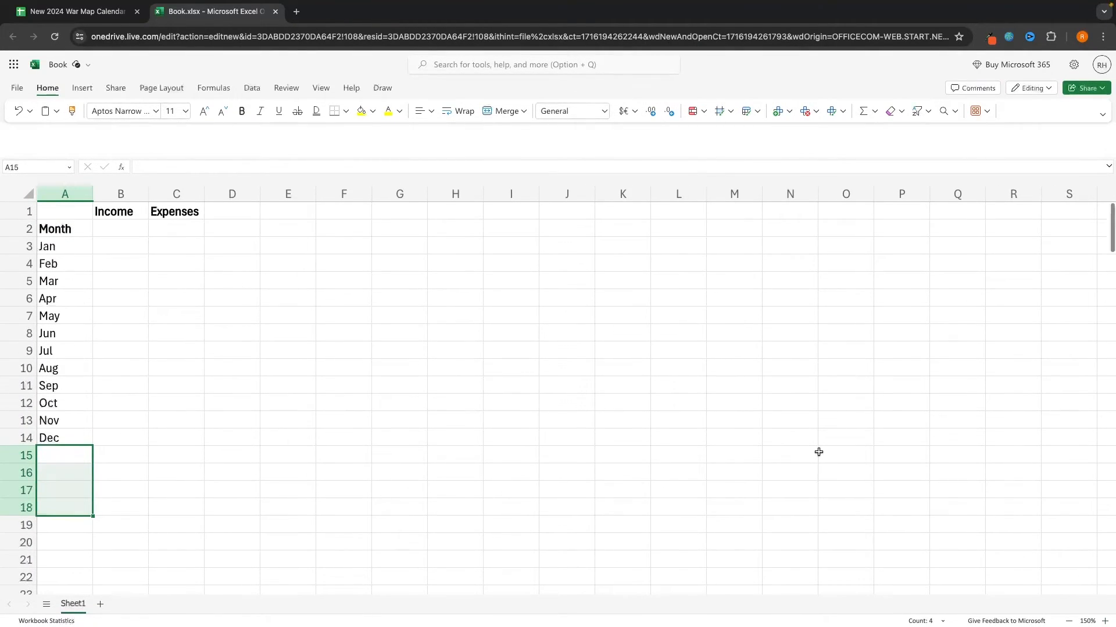
Fill Income cells B3 to B14 with 2500, 4000, 2000, 1450, 3948, 1349, 4939, 4854, 9485, 2324, 3454 and 34954
left_click(676, 429)
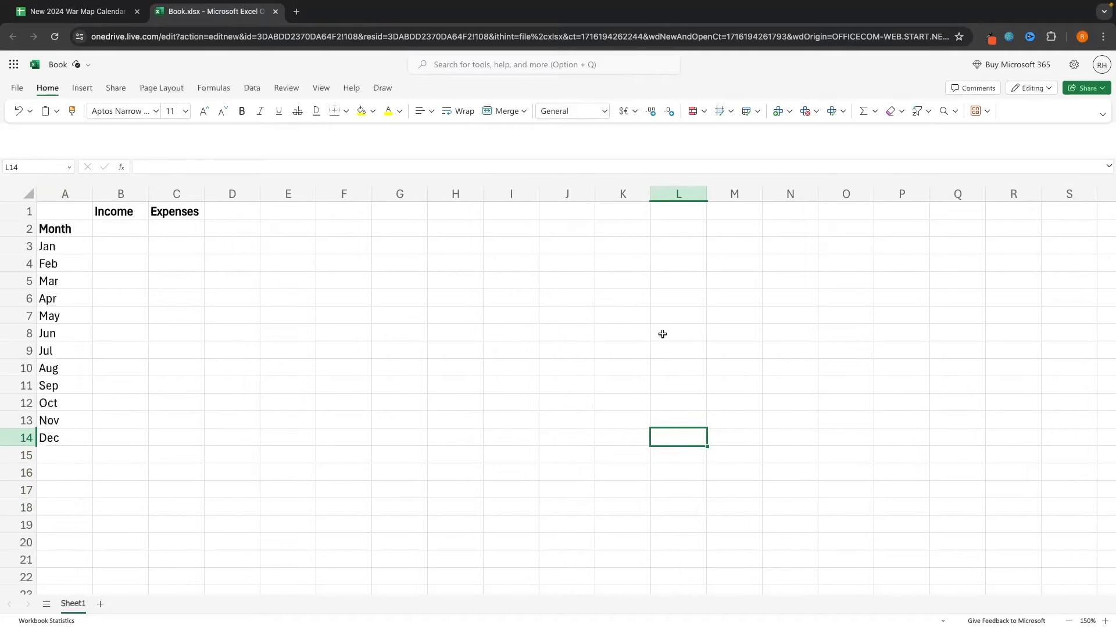
left_click(124, 247)
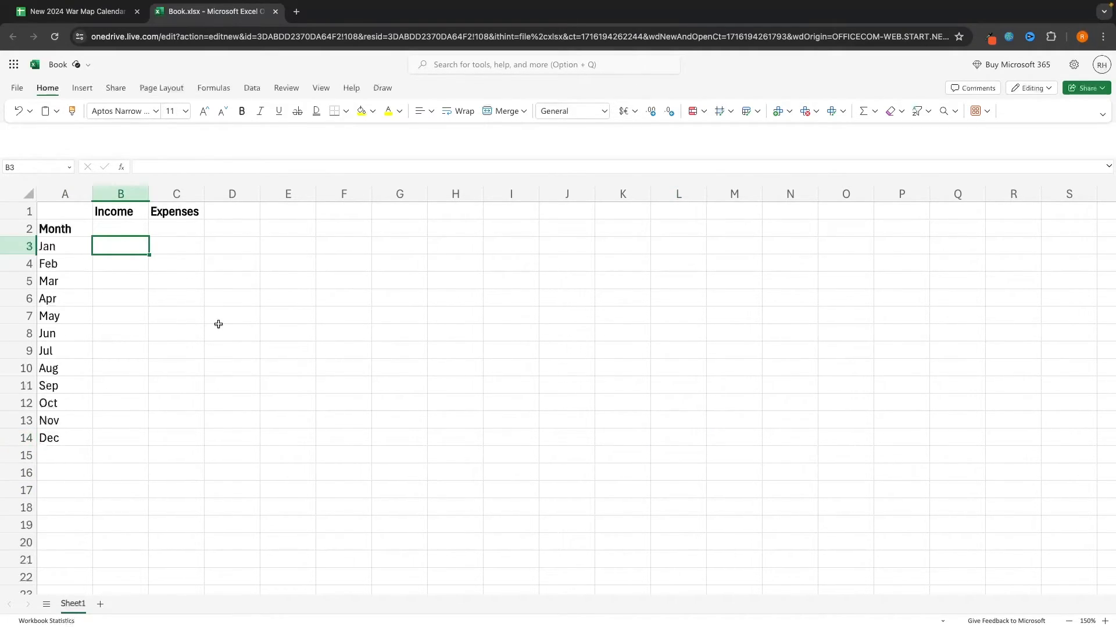
type("2500")
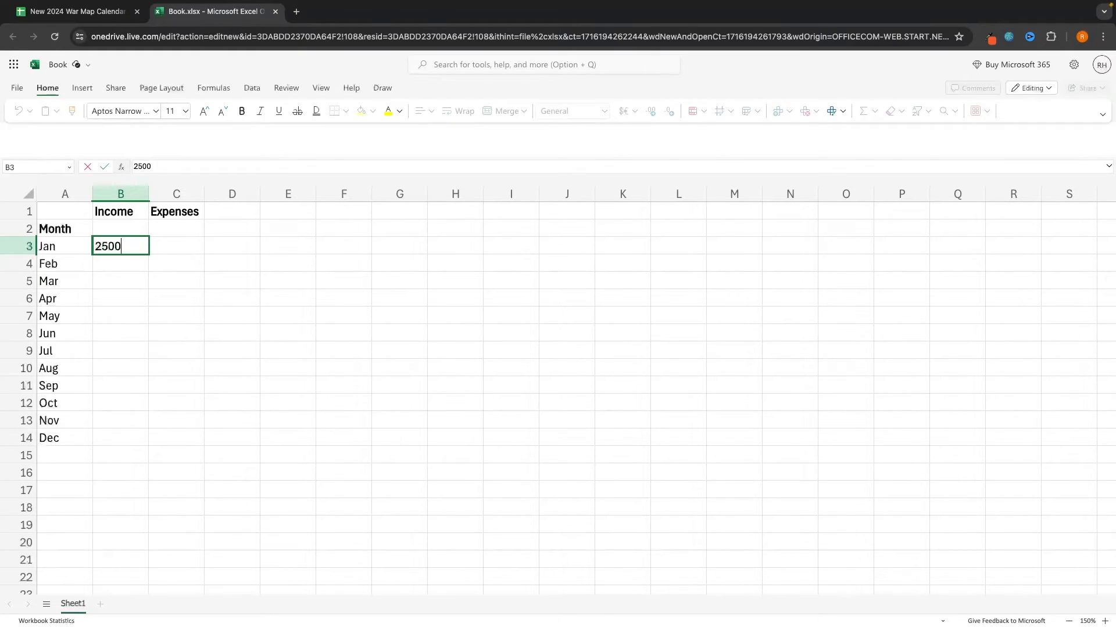
key("Return")
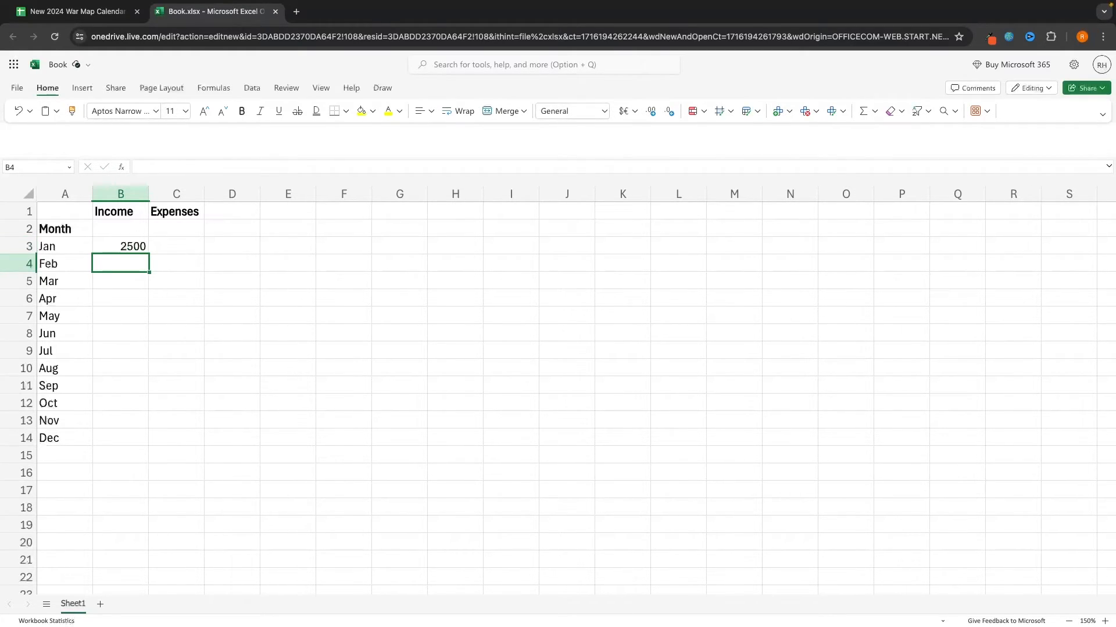
type("400")
type("2324")
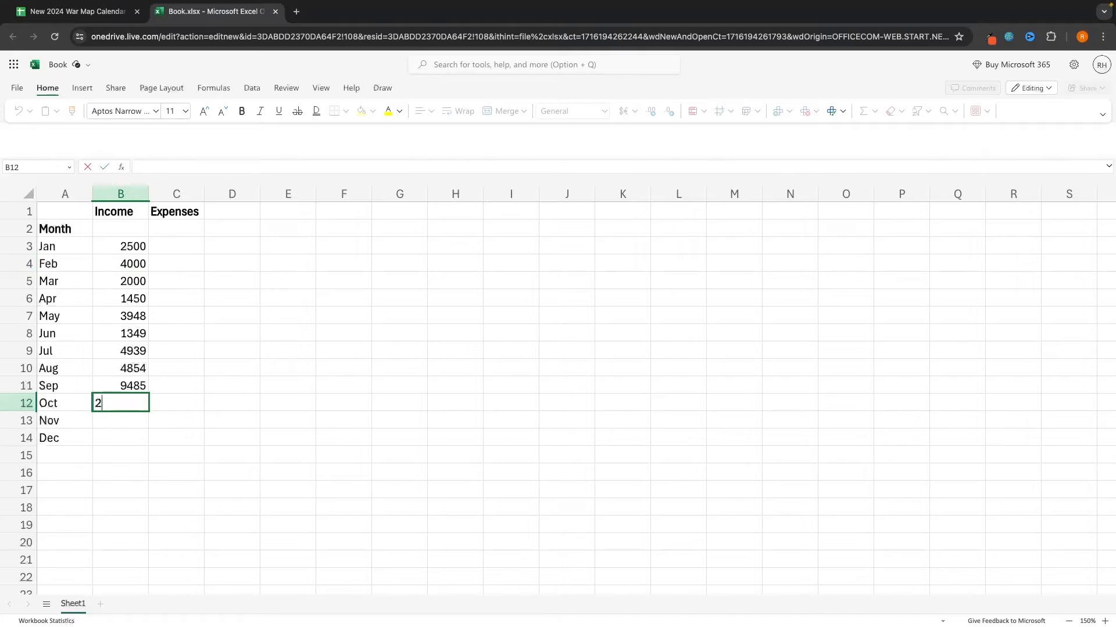
key("Return")
type("3454")
key("Return")
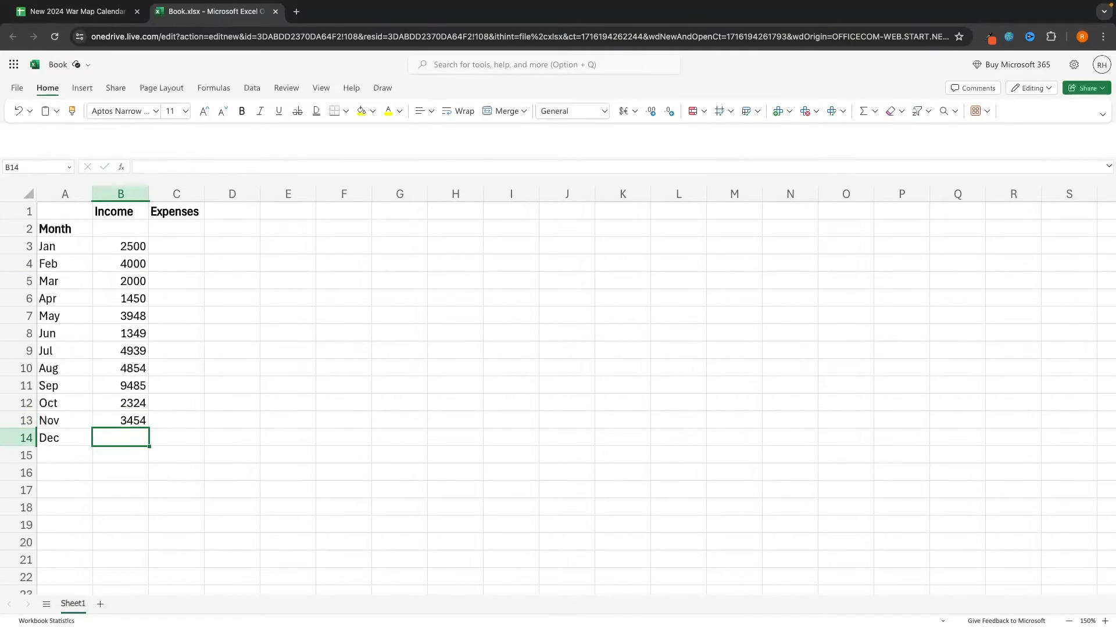
type("34954")
key("Return")
left_click_drag(122, 250, 122, 438)
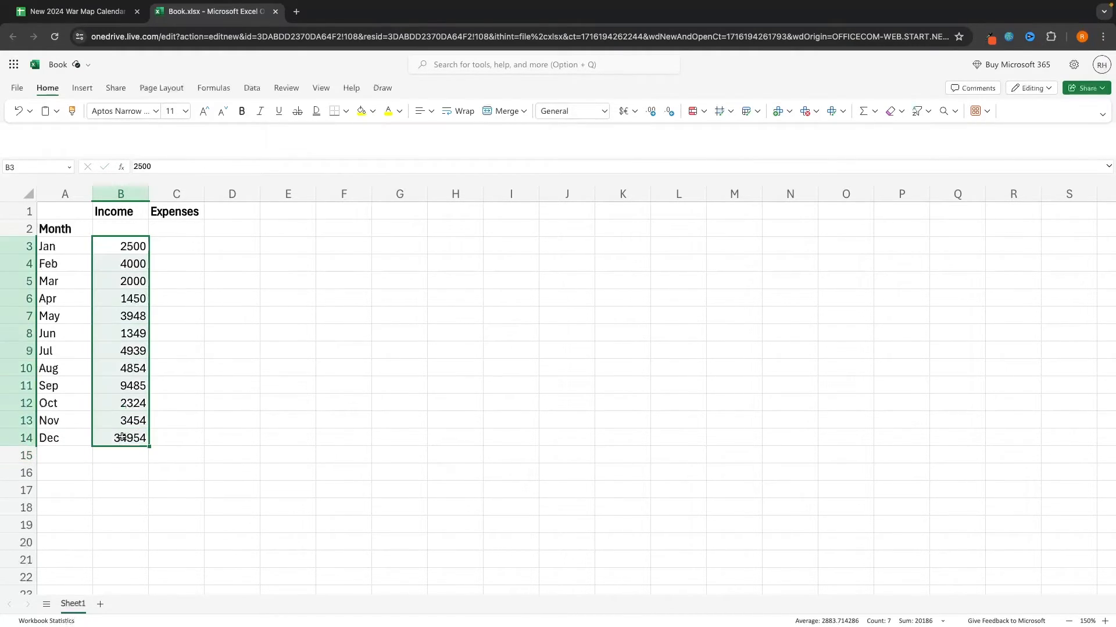
Fill Expenses cells C3 to C14 with 1748, 2874, 998, 484, 1549, 857, 4855, 1235, 4834, 194, 234, 854, and set B14 to 3495
left_click(168, 383)
left_click(187, 263)
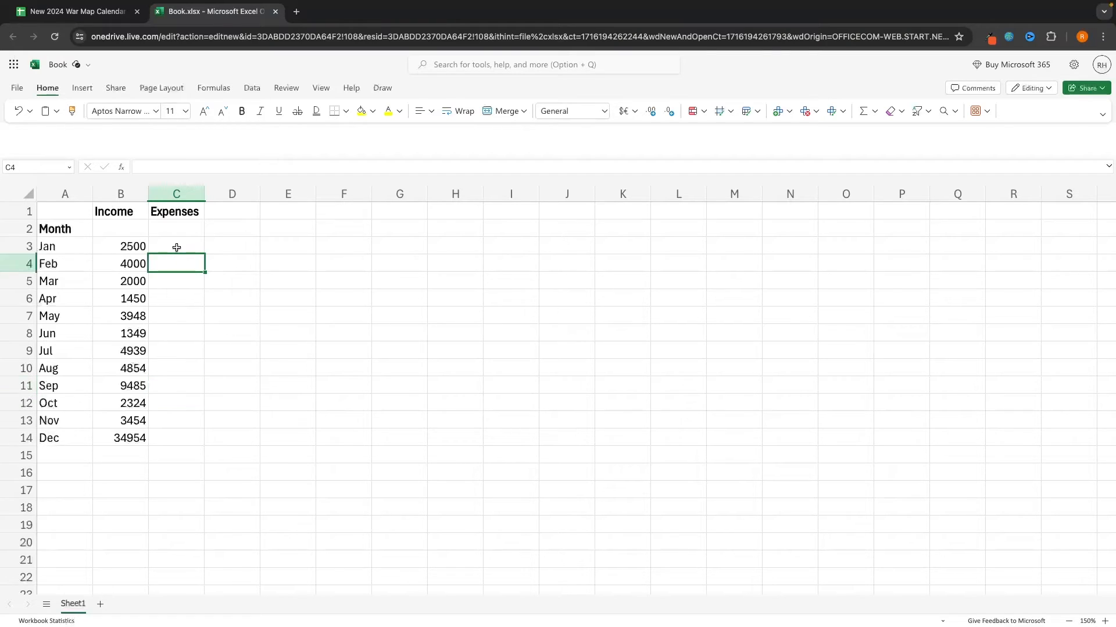
left_click(176, 246)
type("548")
key("BackSpace")
key("BackSpace")
key("BackSpace")
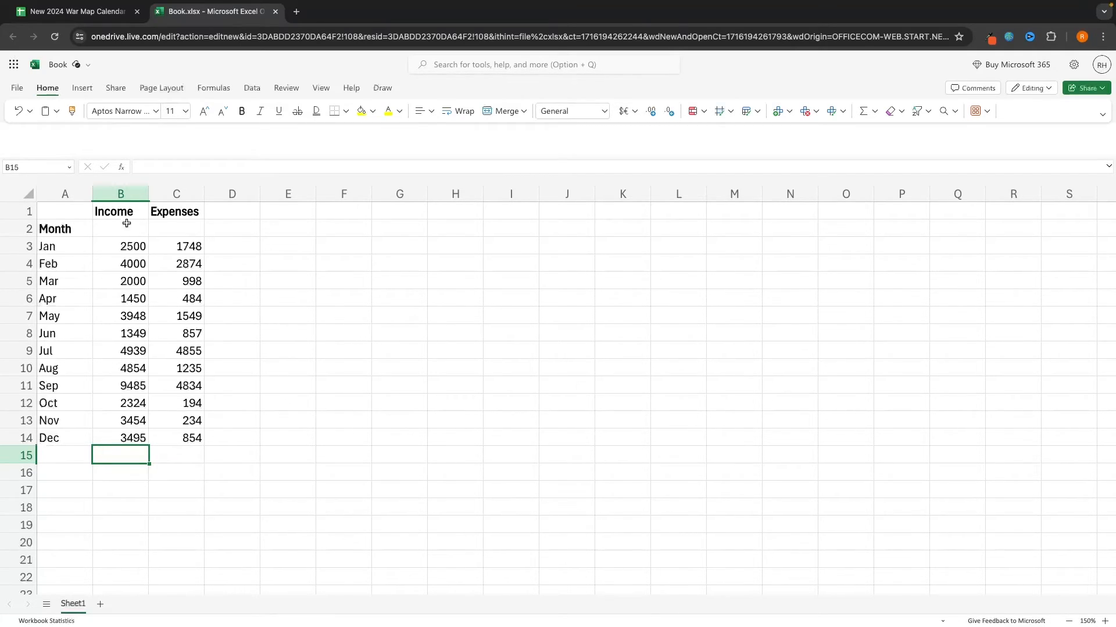
Add the label Total in cell A16, two rows below Dec
left_click_drag(124, 250, 126, 400)
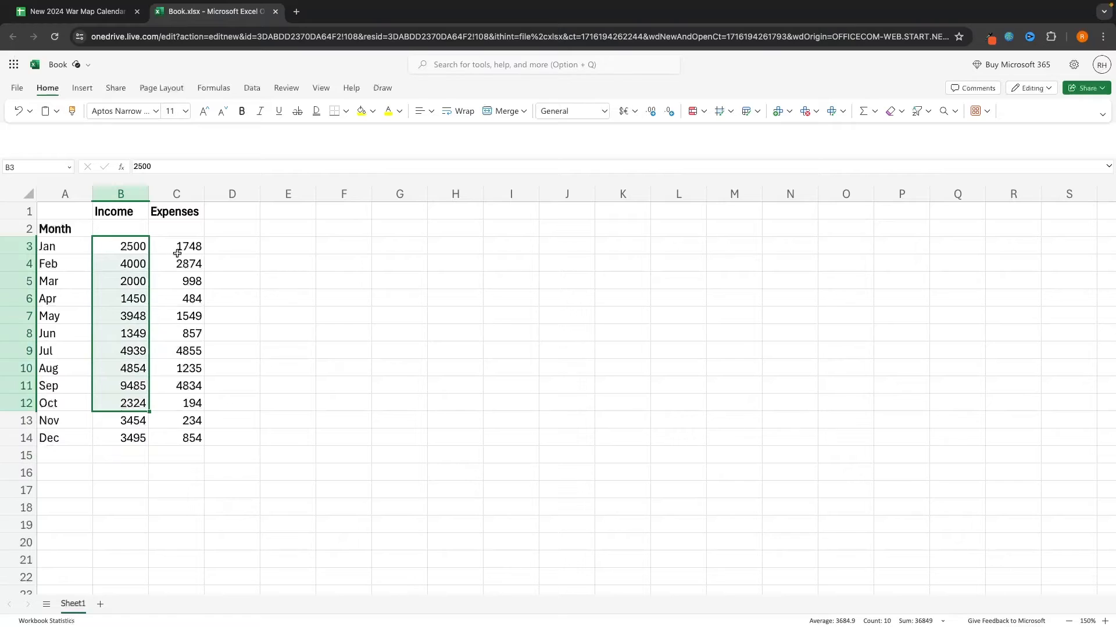
left_click(255, 389)
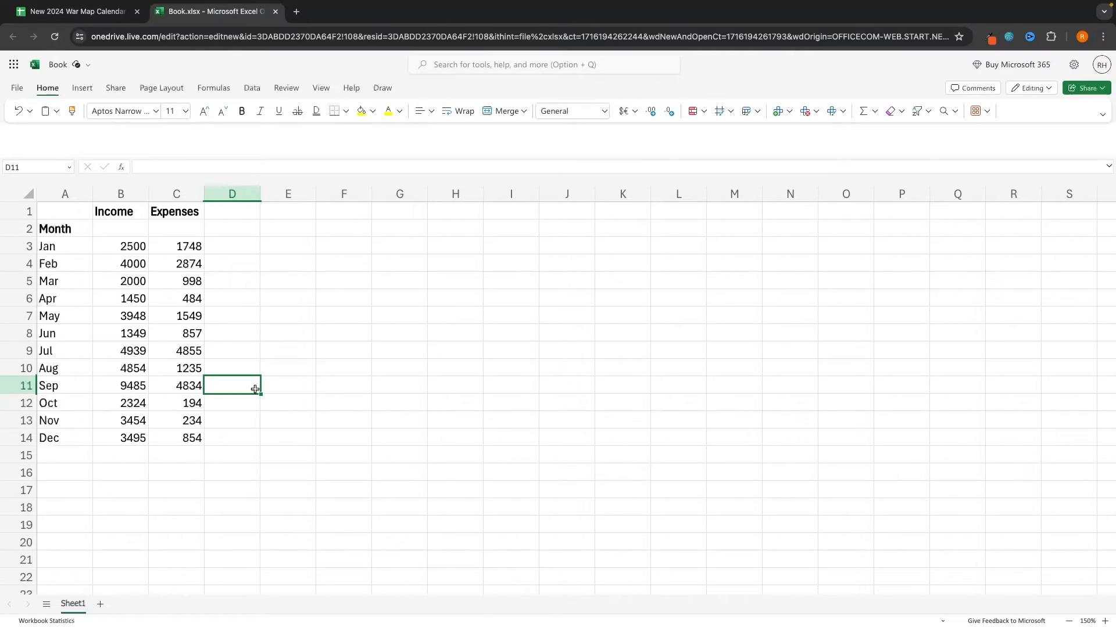
left_click(76, 471)
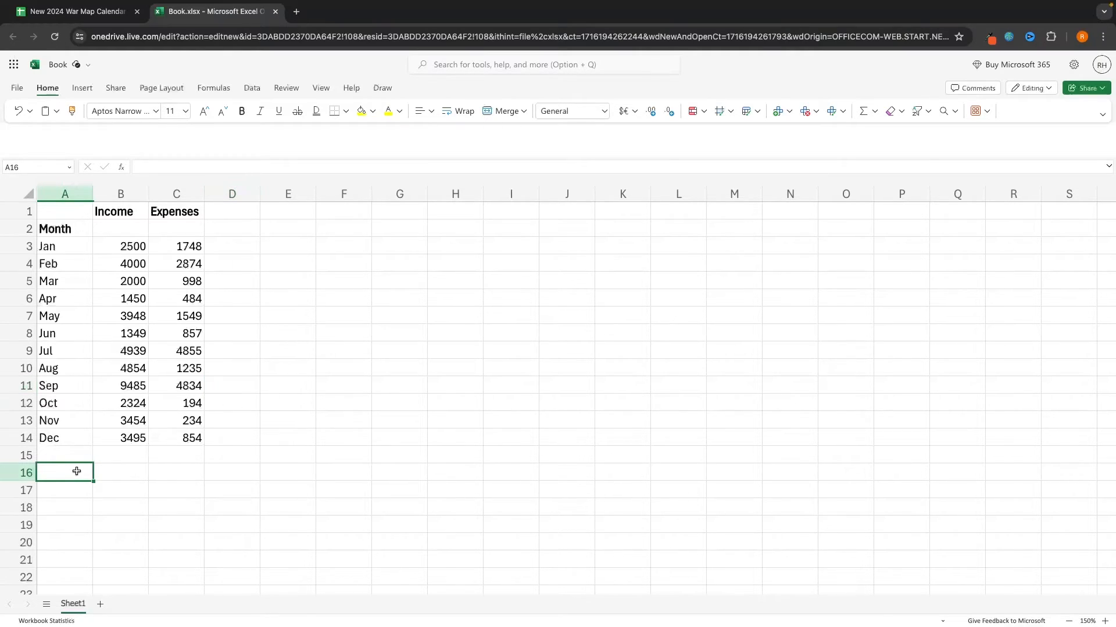
type("Total")
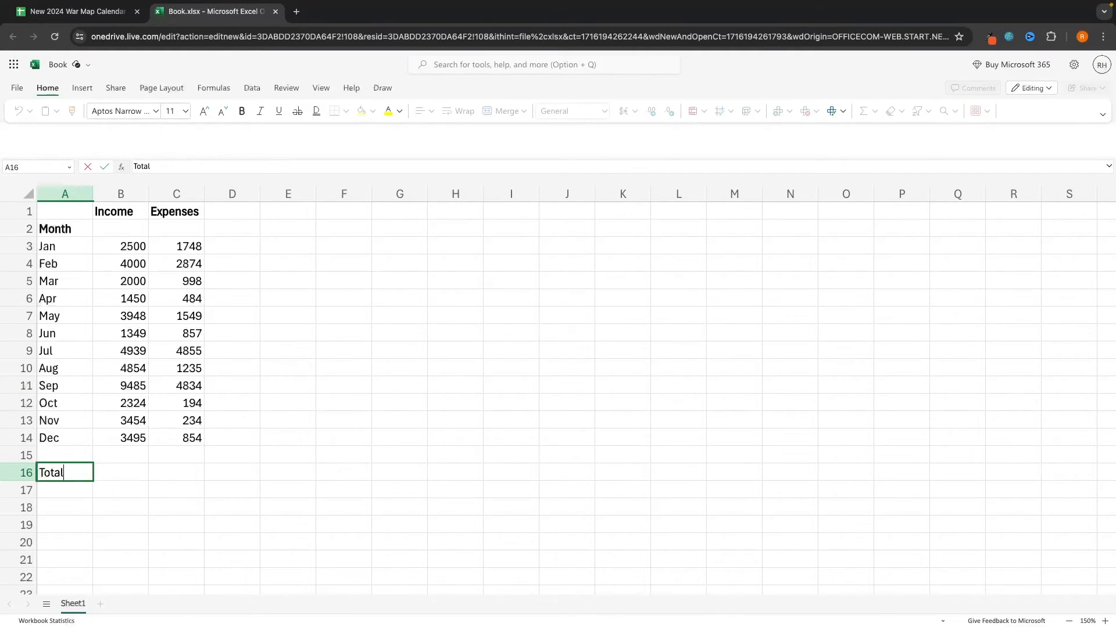
key("Return")
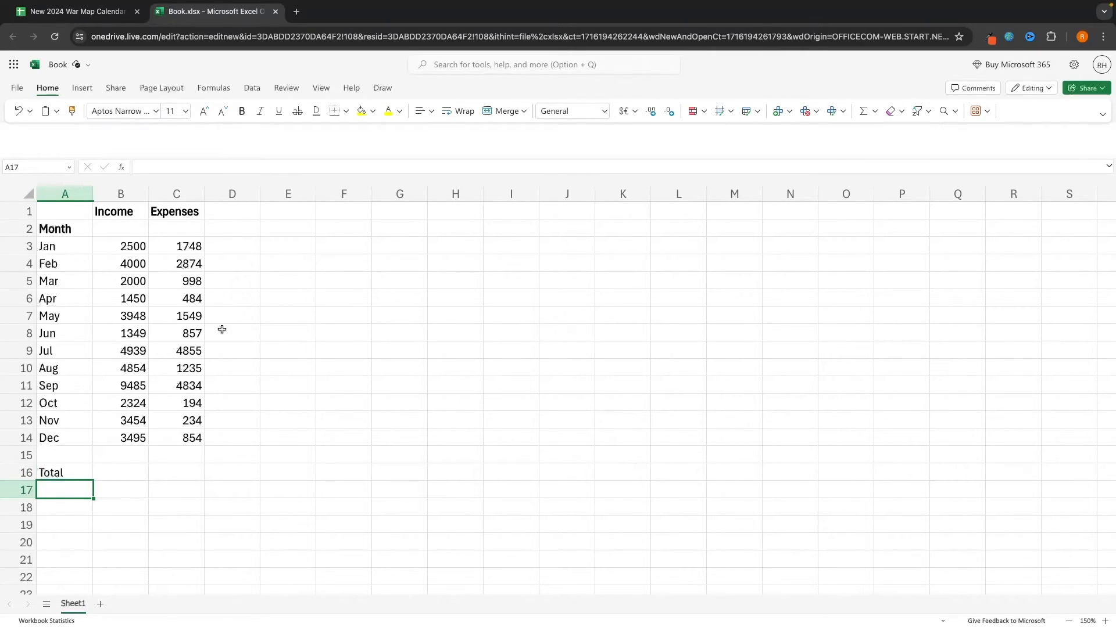
With the Jan to Dec income values selected, customise the status bar to show Max and Min and hide Count
left_click(133, 246)
left_click_drag(133, 246, 121, 440)
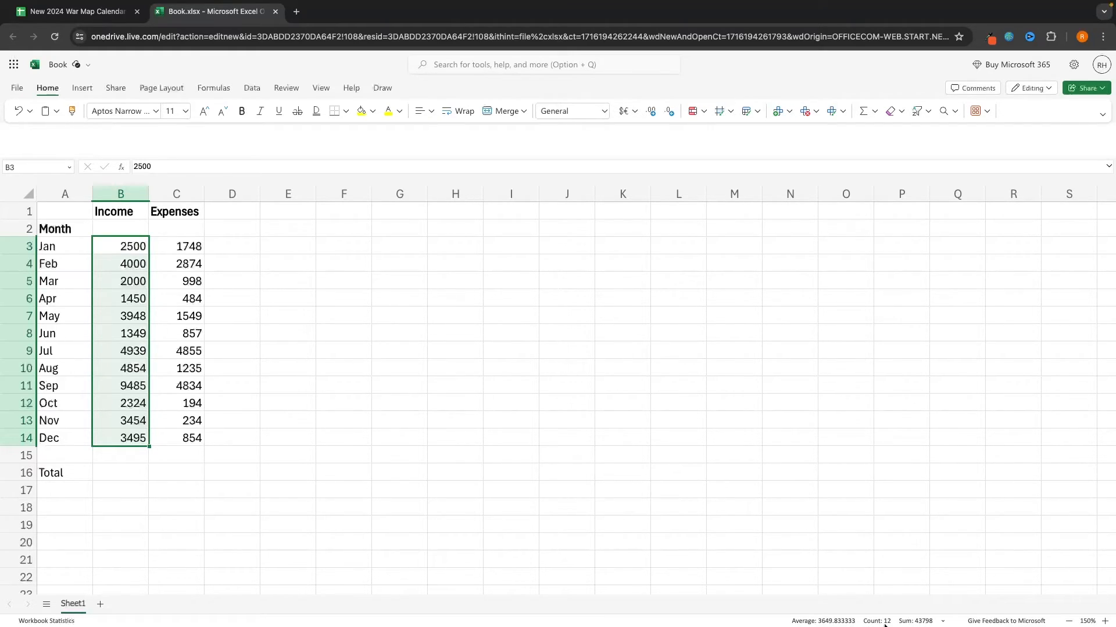
left_click(943, 621)
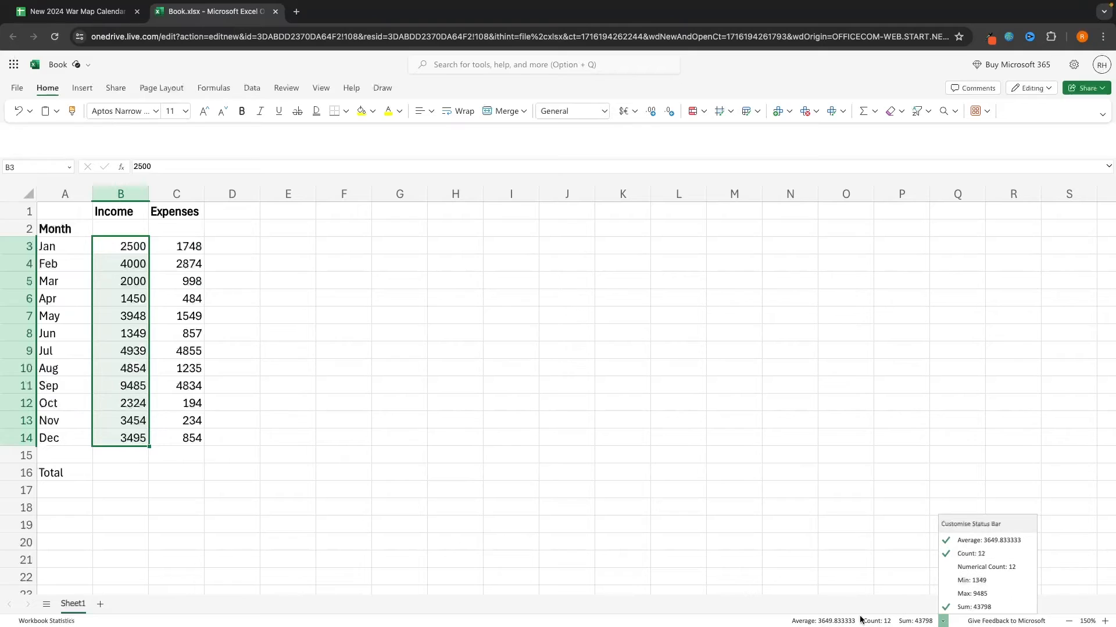
left_click(971, 595)
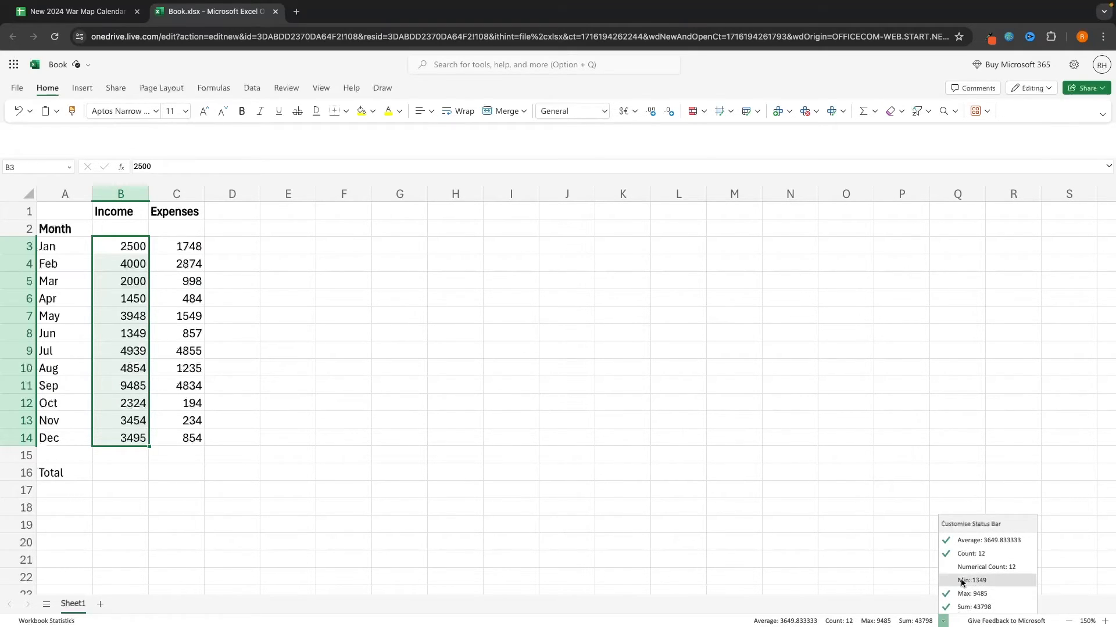
left_click(967, 580)
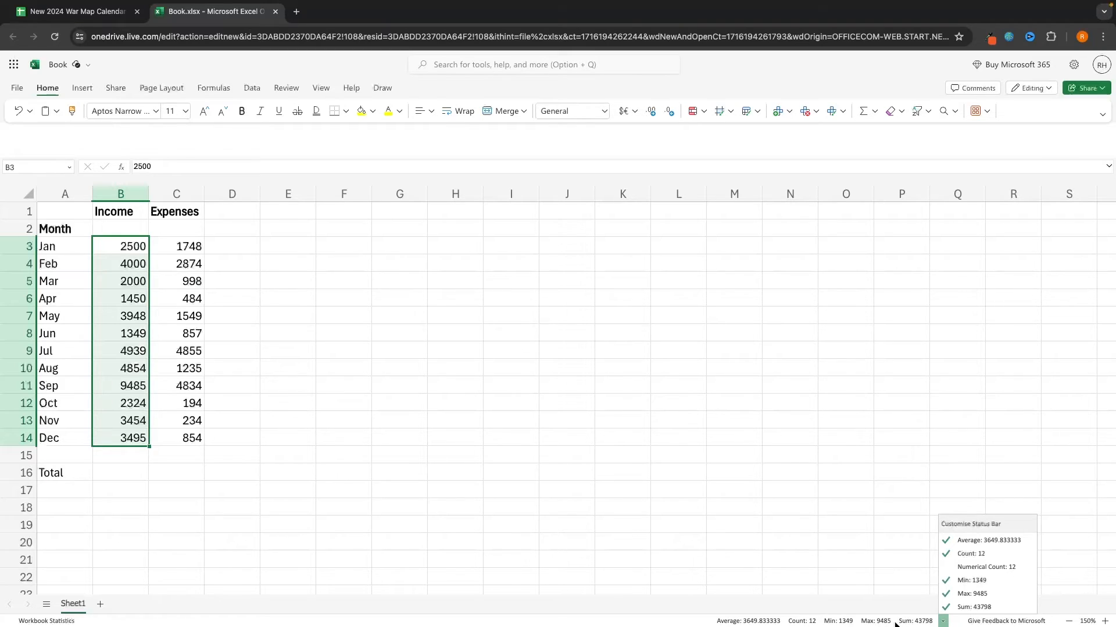
left_click(965, 557)
left_click(814, 580)
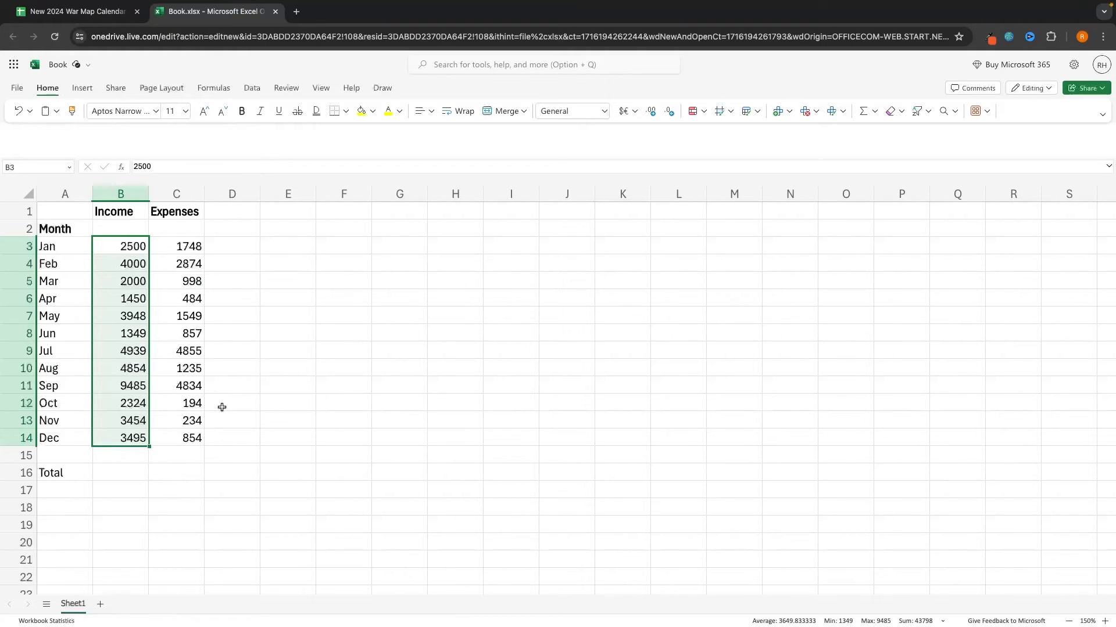
left_click(511, 350)
left_click(124, 477)
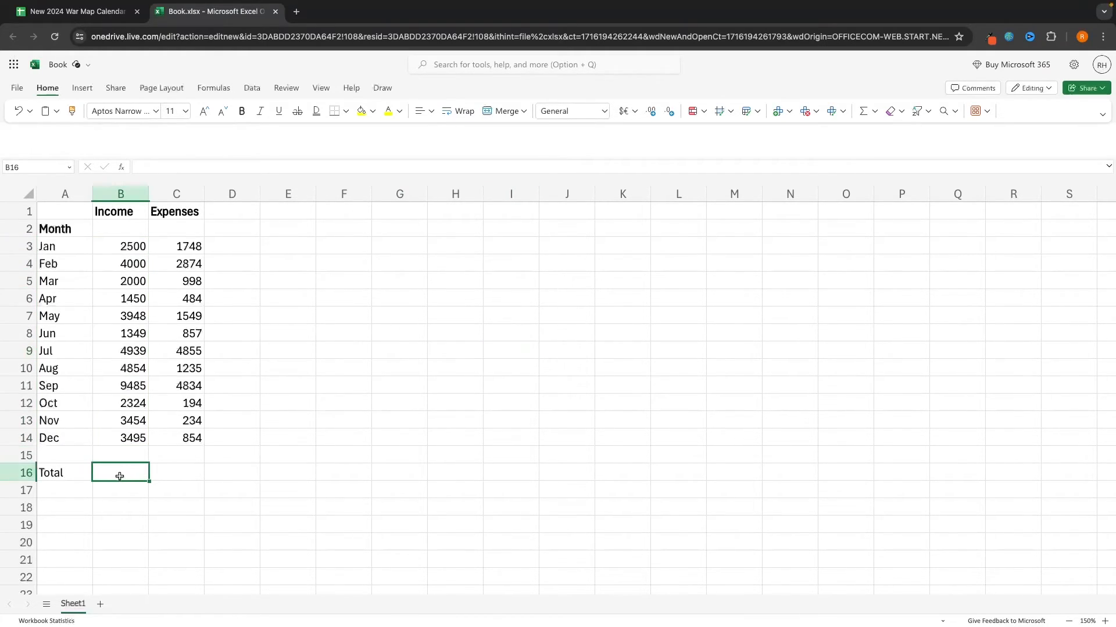
left_click(121, 168)
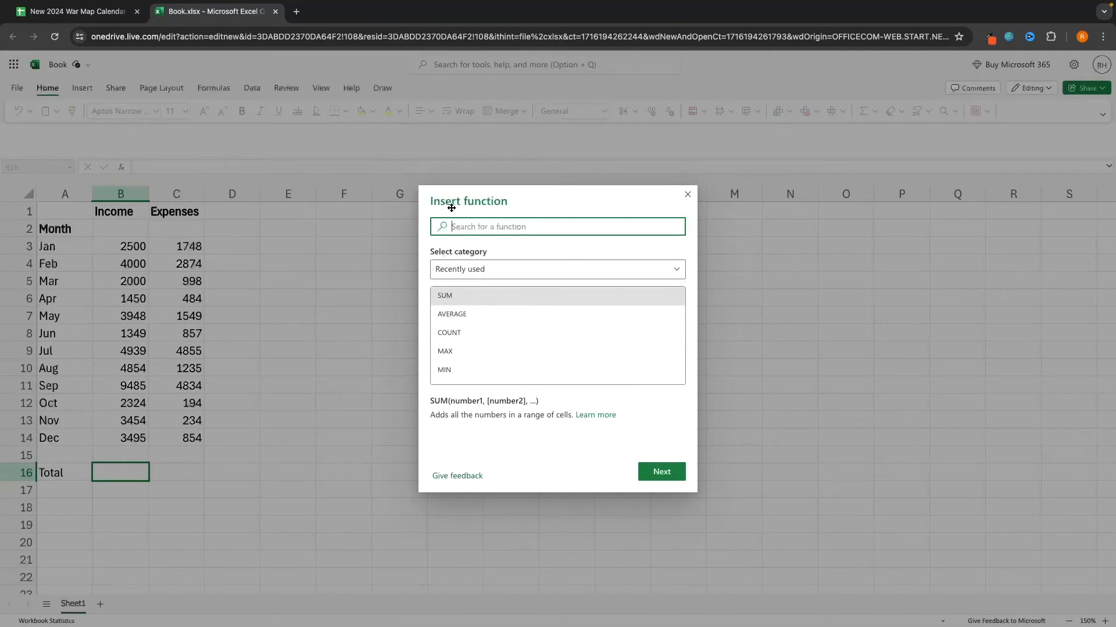
scroll(479, 316, "down", 5)
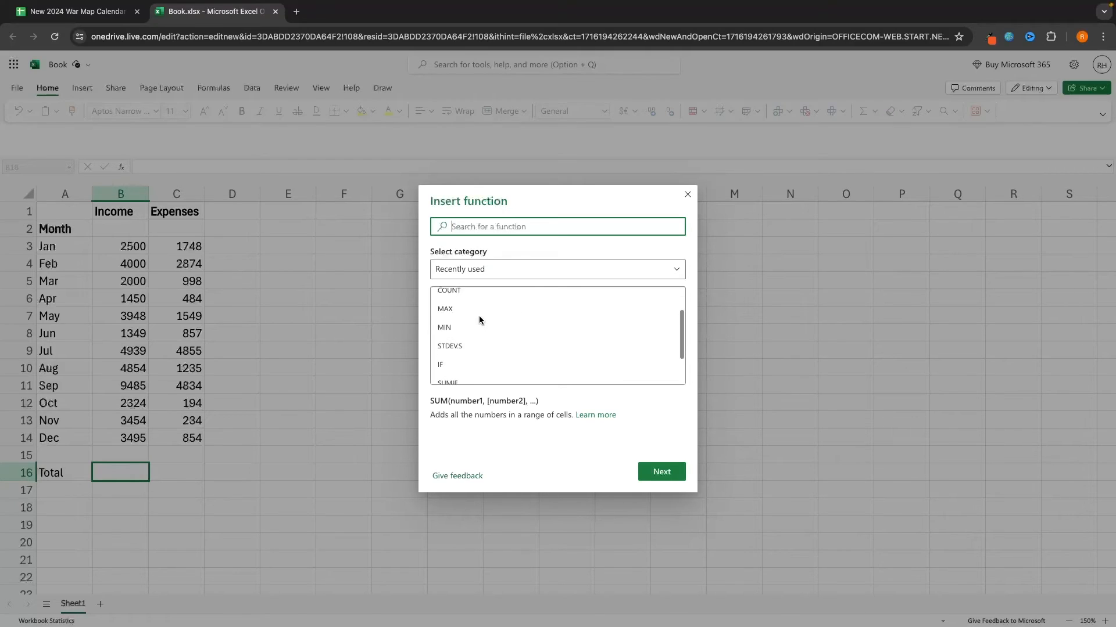
scroll(479, 315, "up", 5)
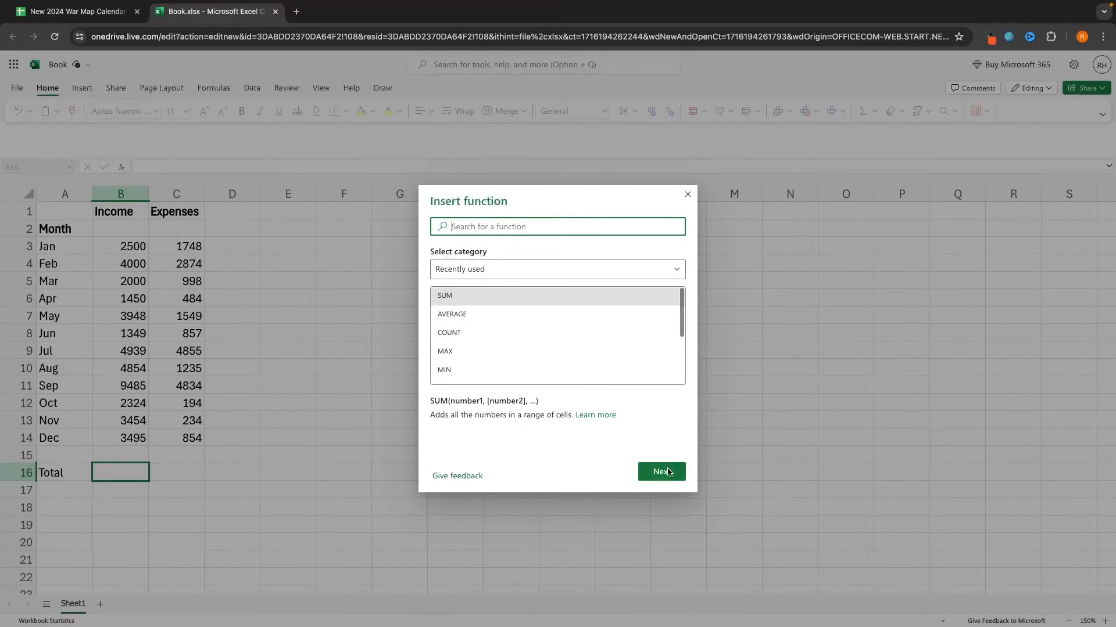
left_click(686, 190)
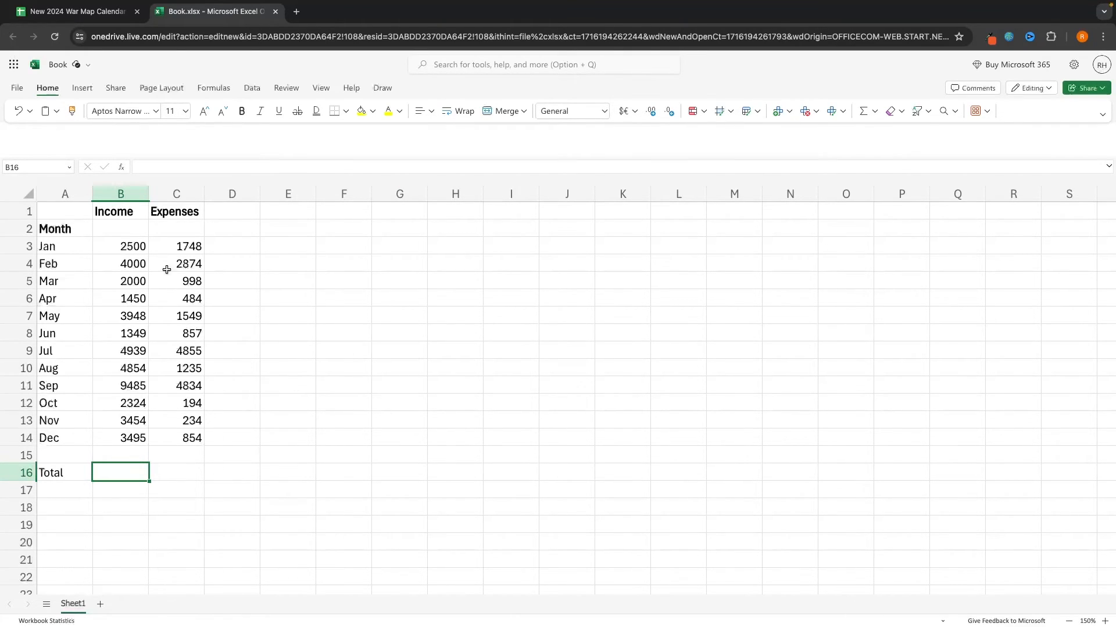
left_click_drag(138, 251, 136, 436)
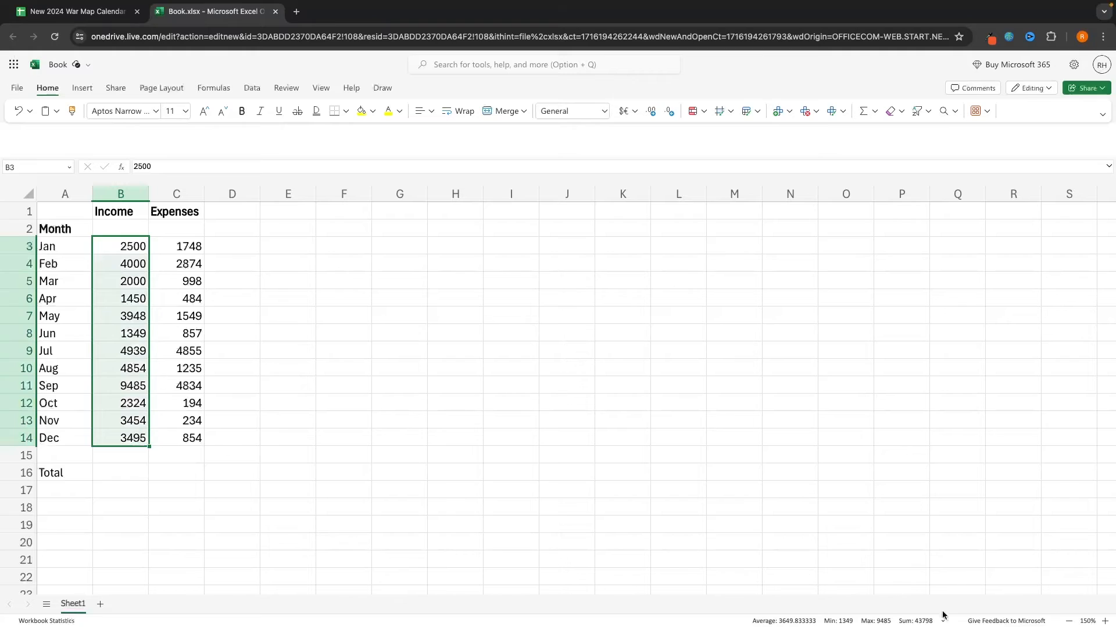
Start a SUM function for the income total in cell B16 and bring up its function arguments
left_click(111, 475)
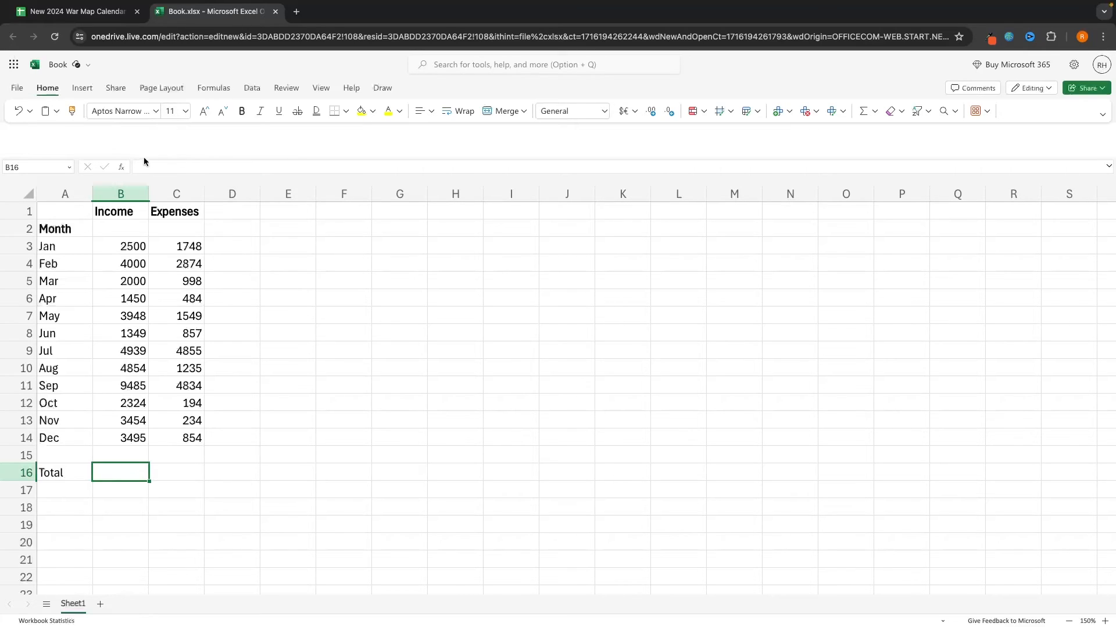
left_click(123, 165)
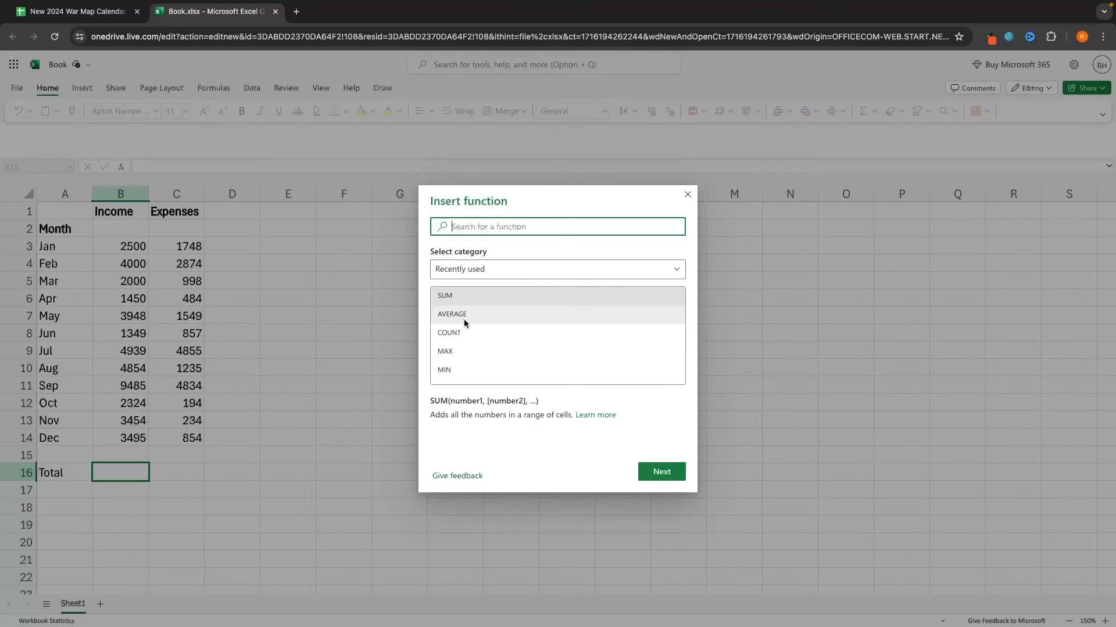
scroll(465, 321, "down", 3)
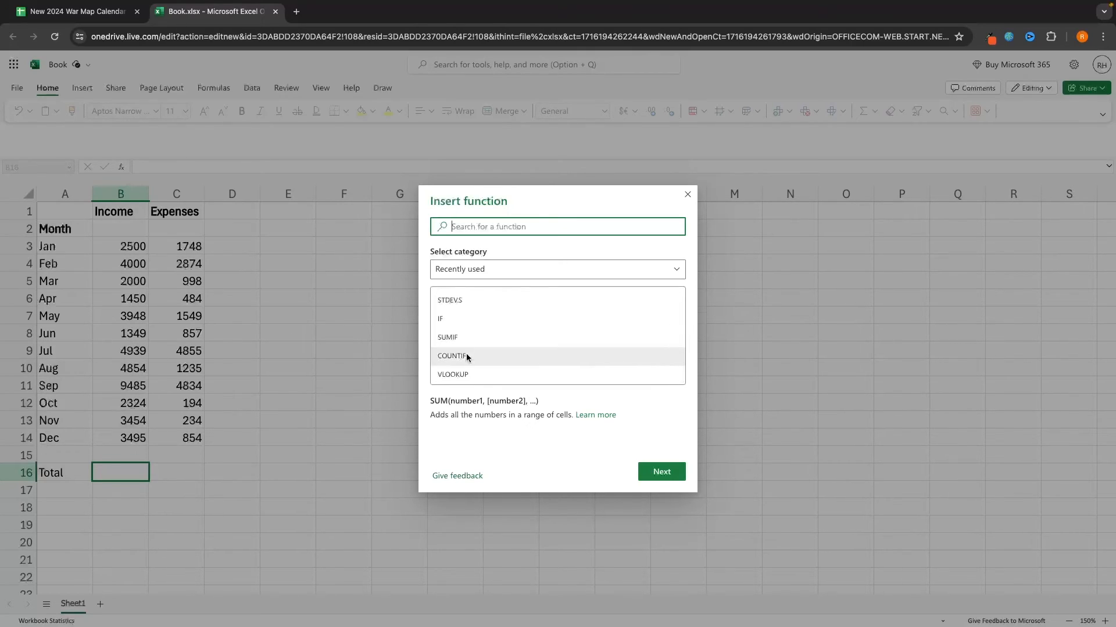
scroll(468, 343, "up", 1)
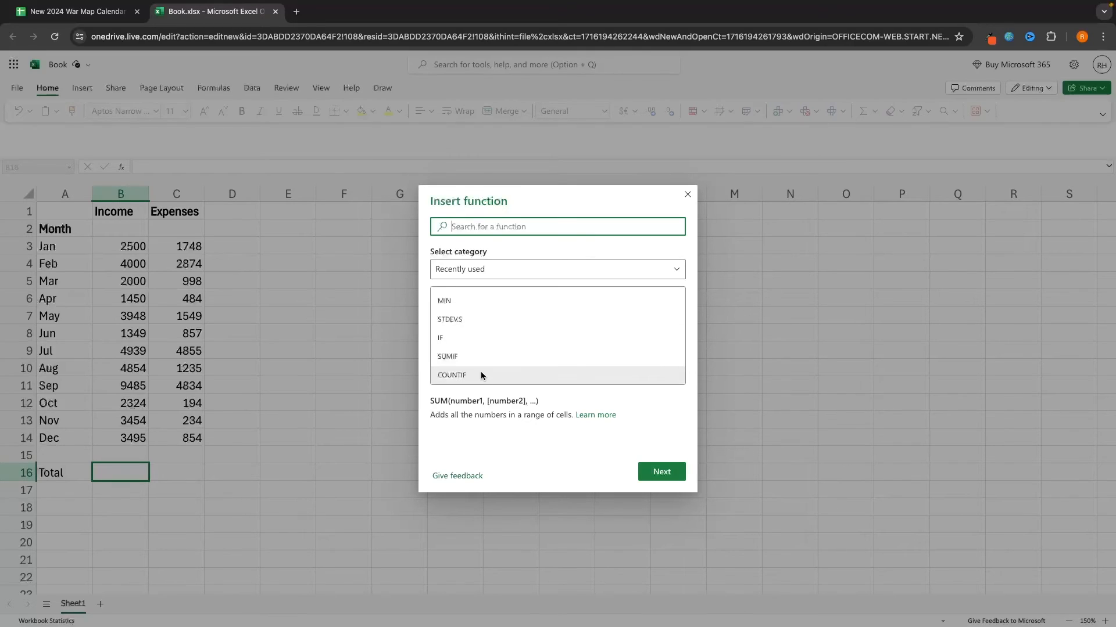
scroll(481, 343, "up", 3)
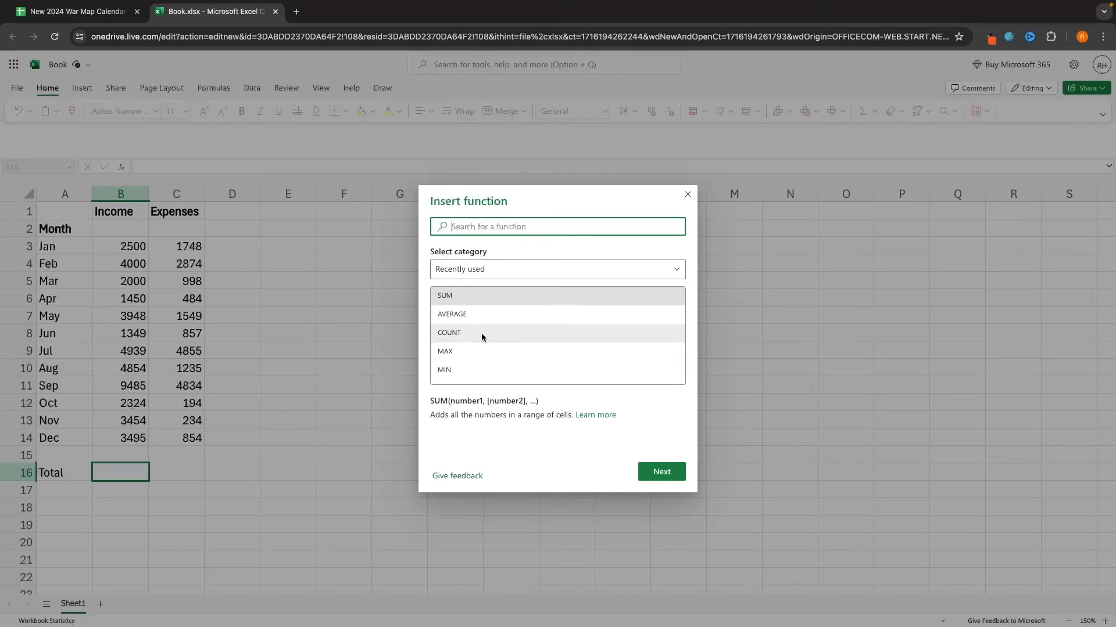
left_click(450, 302)
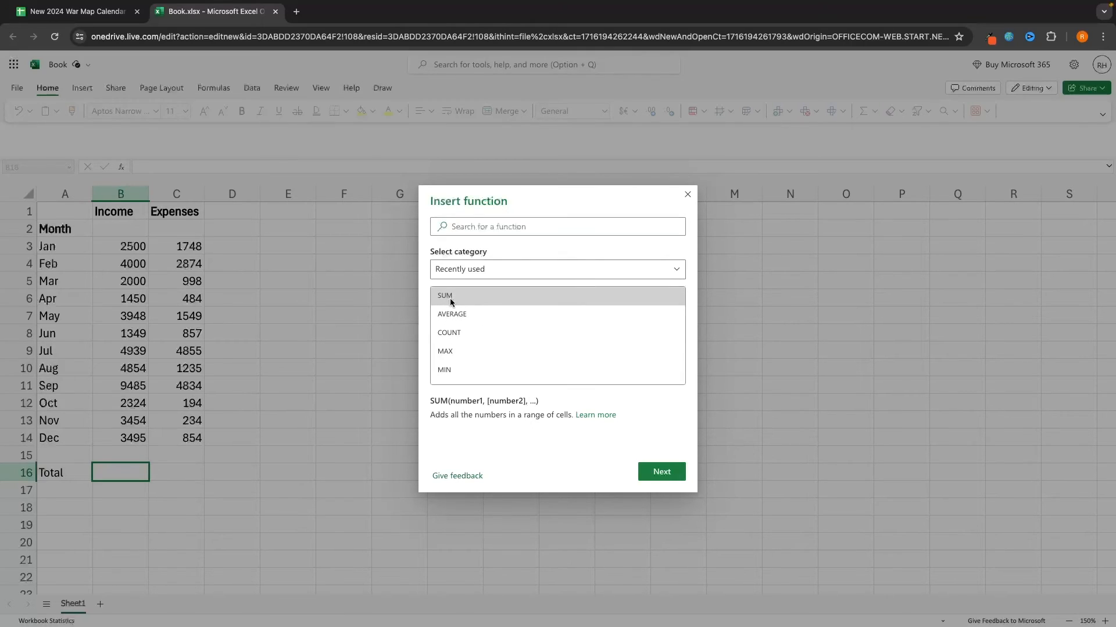
double_click(450, 302)
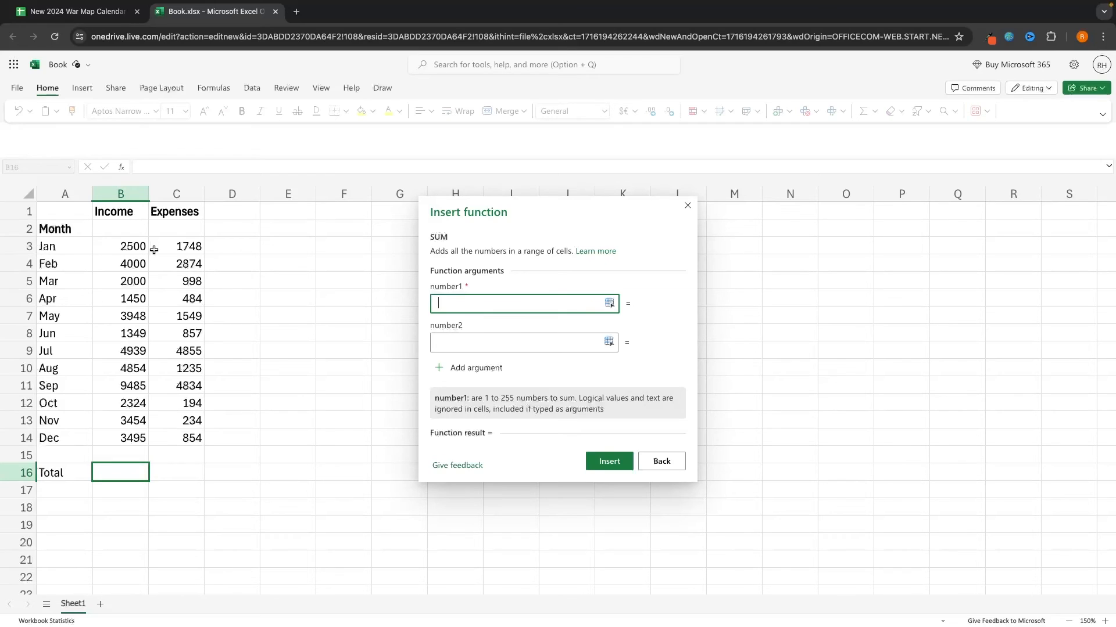
type("B3")
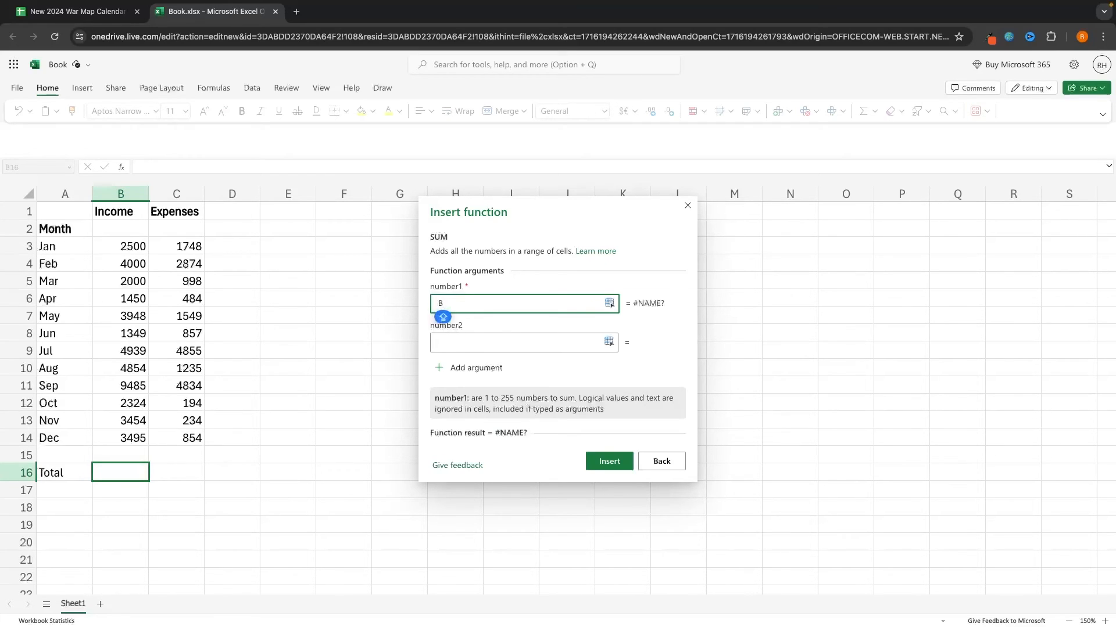
key("BackSpace")
key("BackSpace")
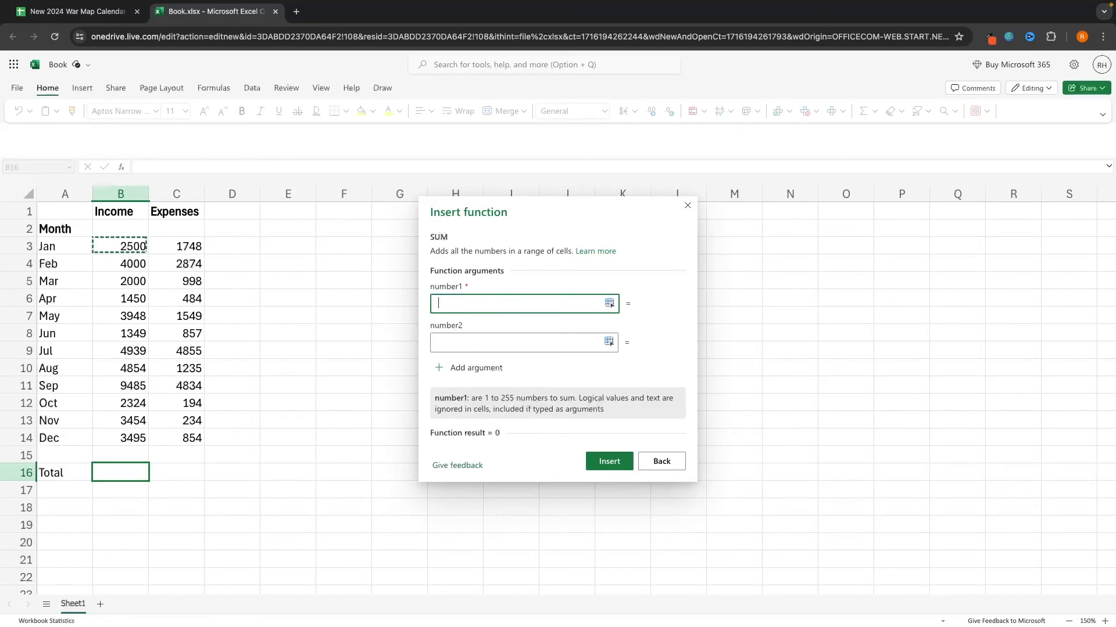
Set the SUM function's number1 argument to B3 and number2 argument to B4
left_click(129, 240)
left_click(487, 342)
left_click(140, 261)
key("Tab")
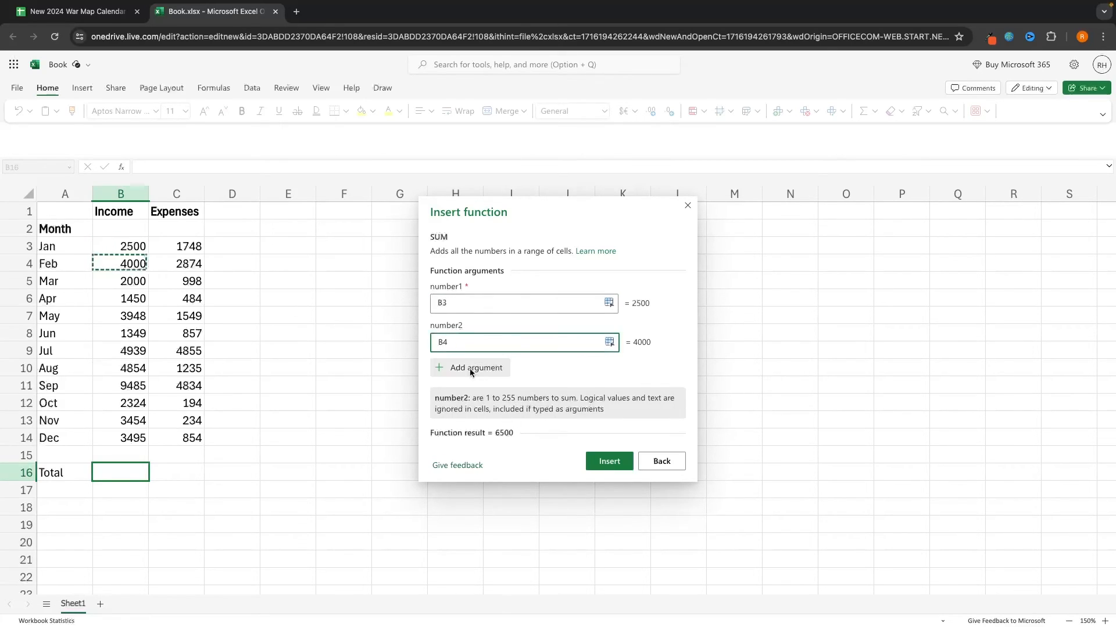
Add further arguments to the SUM function, setting number3 to B5 and leaving number4 empty
key("Return")
left_click(118, 278)
key("Tab")
key("Return")
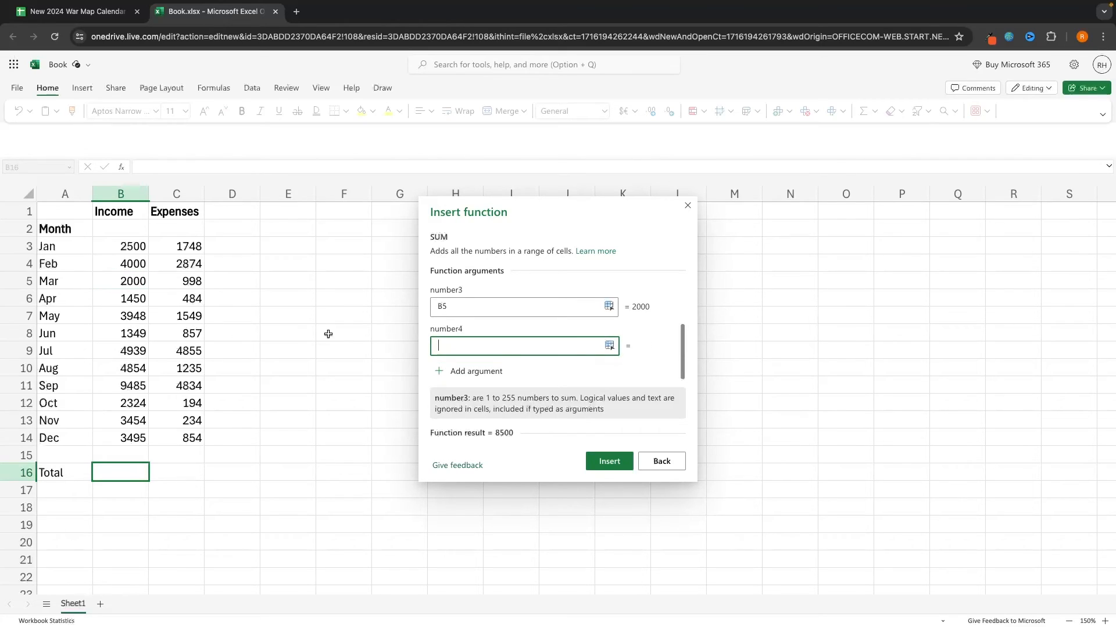
Clear the SUM function's number3 and number2 arguments
scroll(552, 348, "up", 1)
left_click(525, 342)
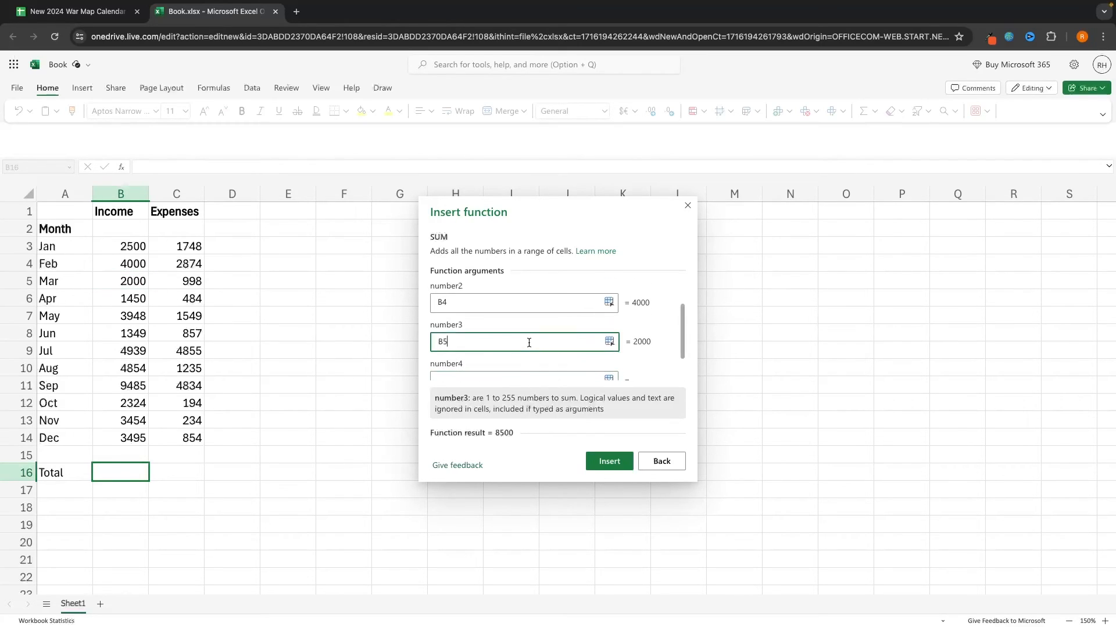
key("BackSpace")
key("BackSpace")
left_click(490, 307)
key("BackSpace")
key("BackSpace")
scroll(471, 304, "up", 1)
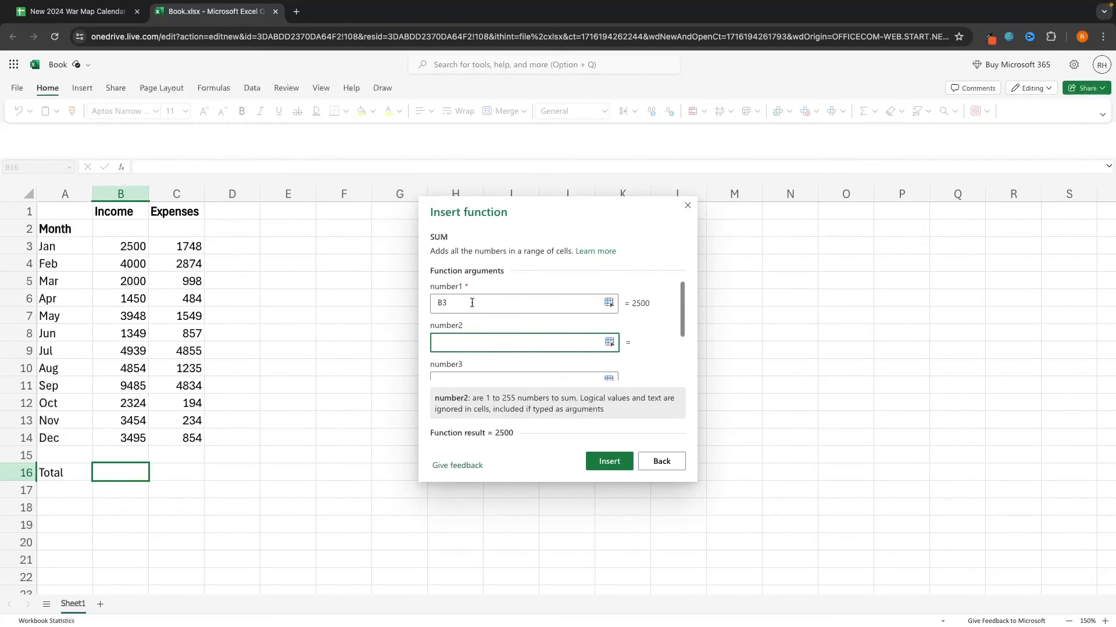
Extend the SUM function's number1 argument to the range B3:B14 and insert the function in cell B16
left_click(472, 305)
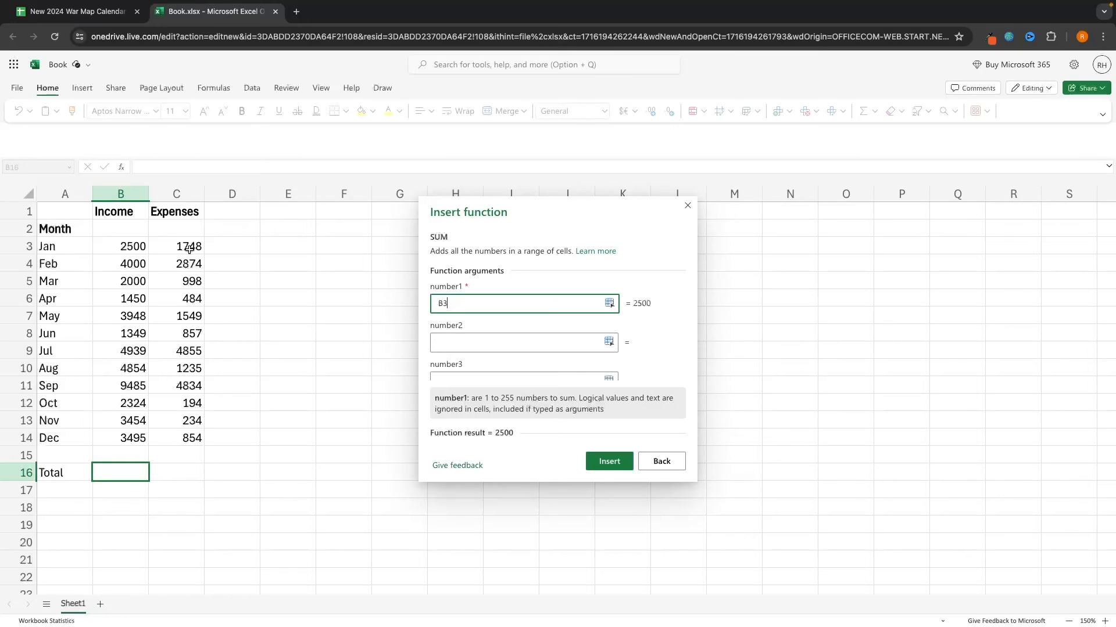
type(":")
left_click(127, 440)
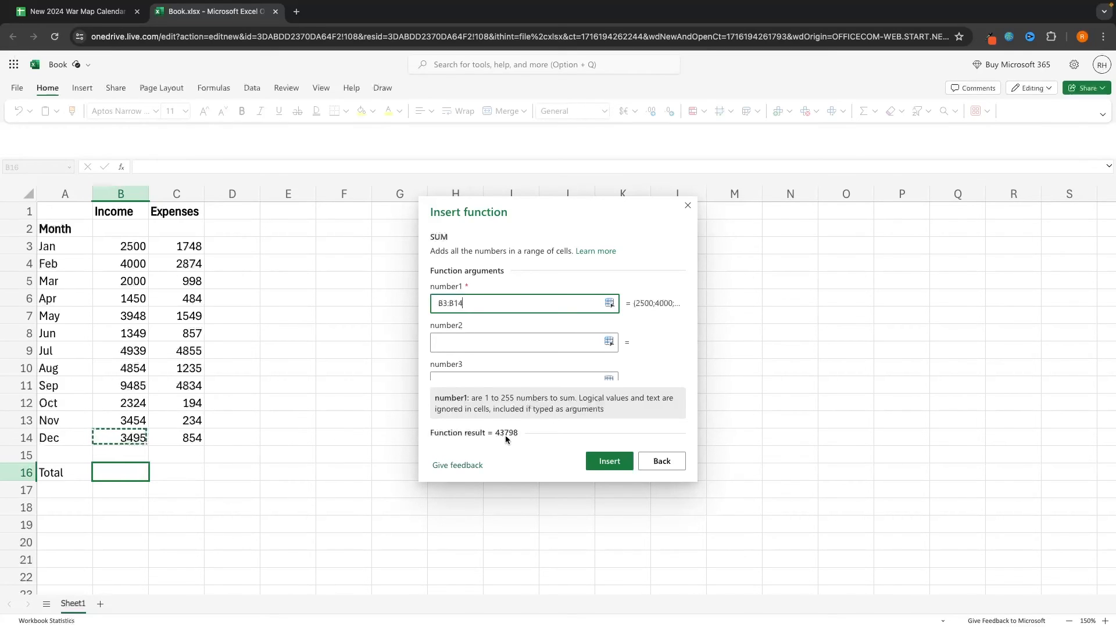
left_click(603, 463)
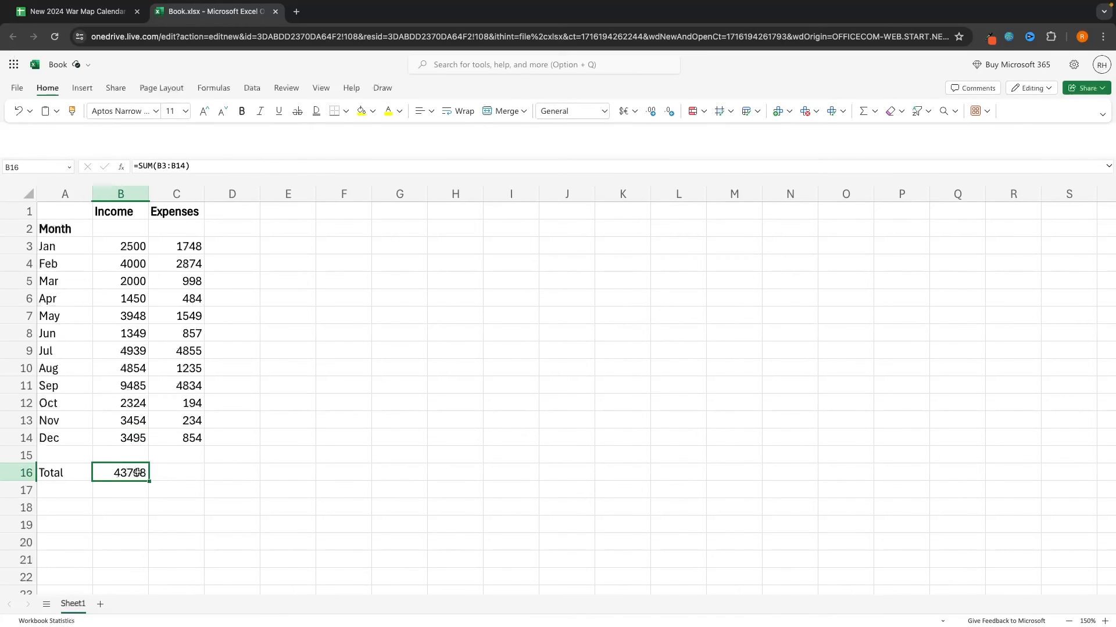
Delete the contents of A16:B16 and enter the label Total in cell A20 instead
left_click(76, 471)
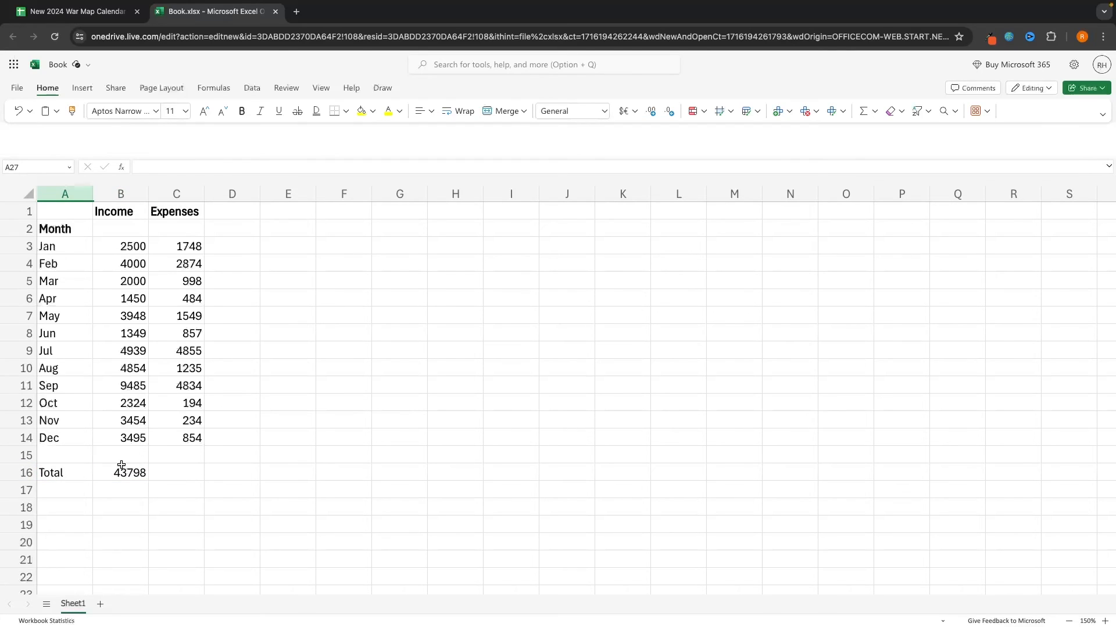
left_click_drag(74, 473, 112, 473)
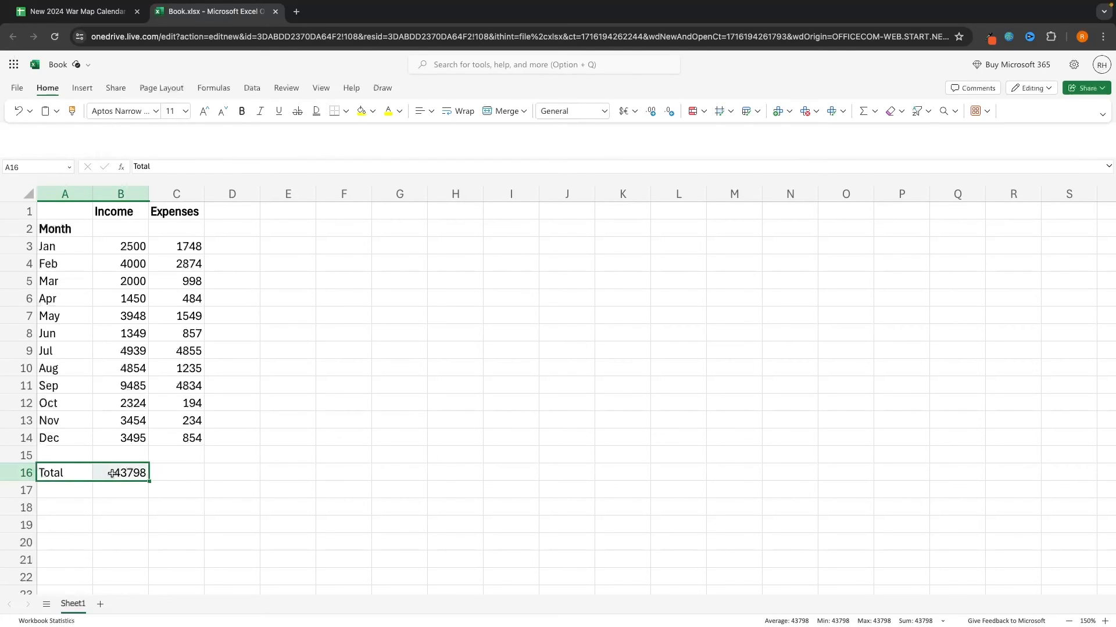
key("Delete")
scroll(93, 465, "down", 3)
left_click(69, 459)
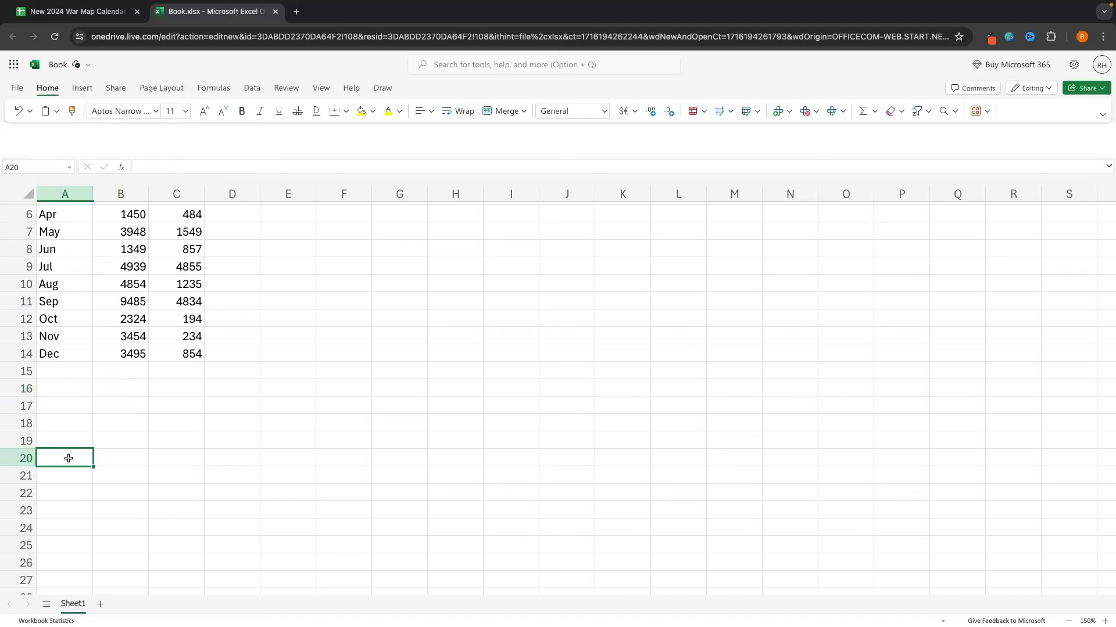
type("Total")
key("Return")
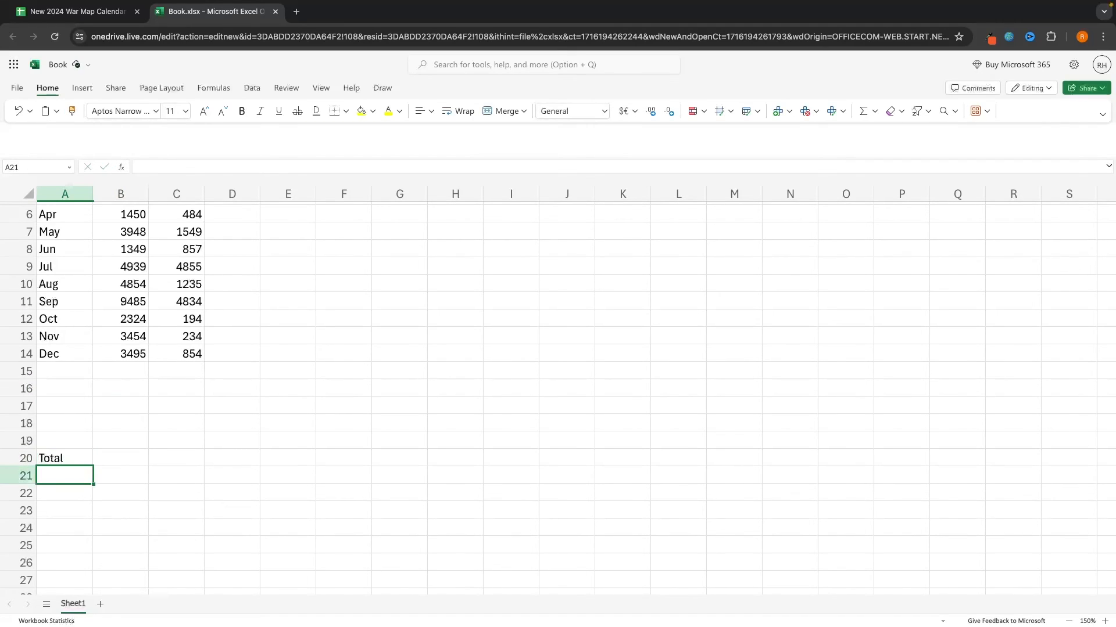
Insert a SUM function in cell B20 with the range B3:B16 as its number1 argument
scroll(149, 472, "up", 3)
left_click(121, 542)
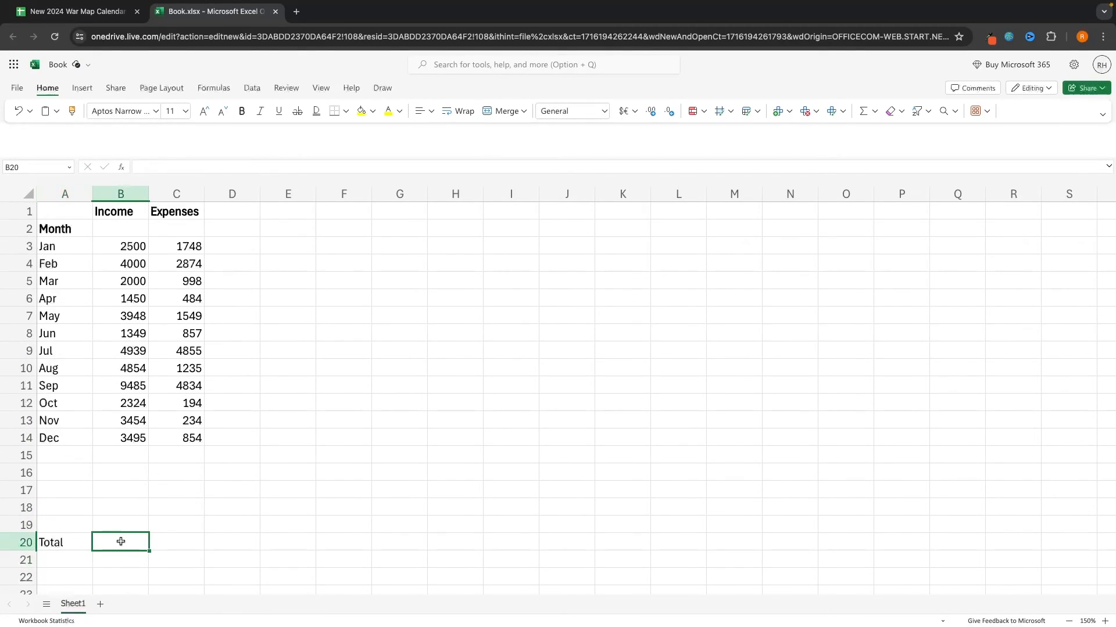
left_click(118, 169)
double_click(457, 291)
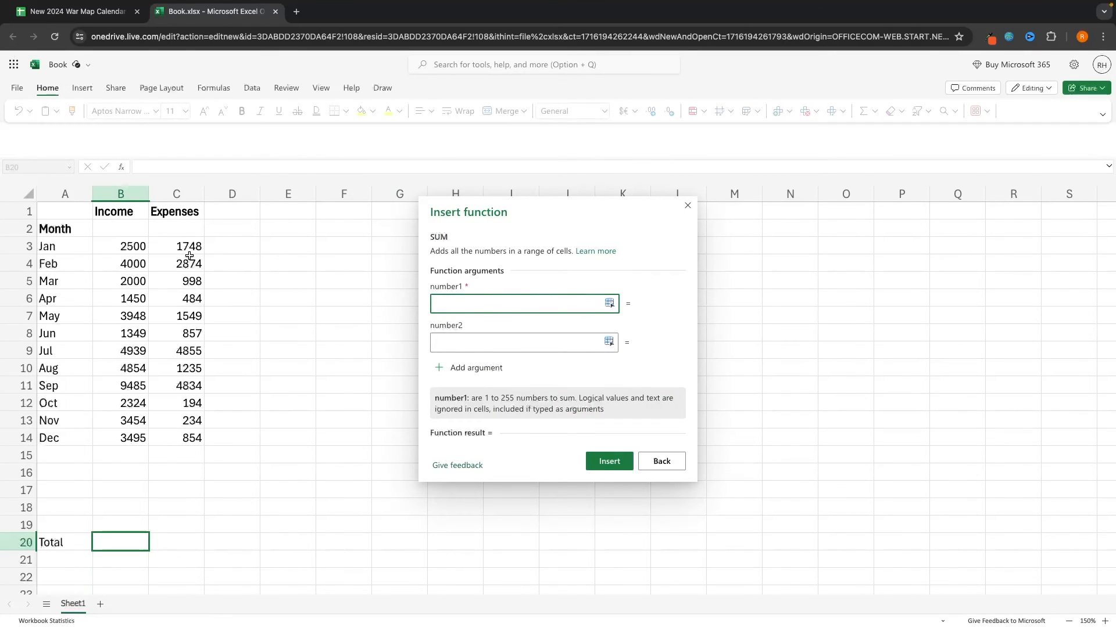
type("b3:")
type("b16")
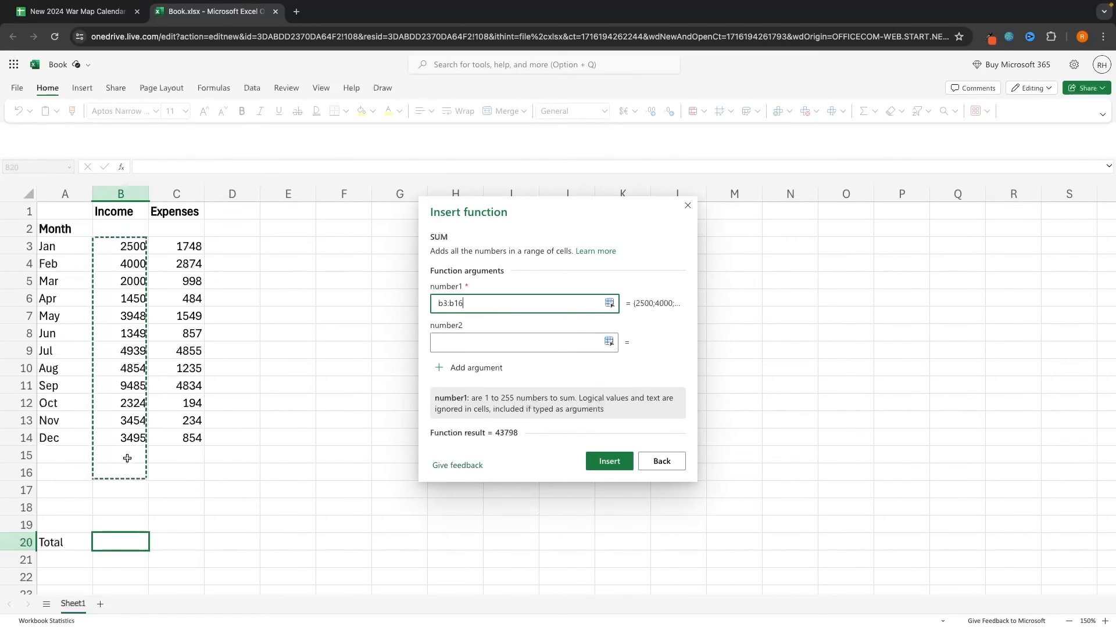
left_click(608, 461)
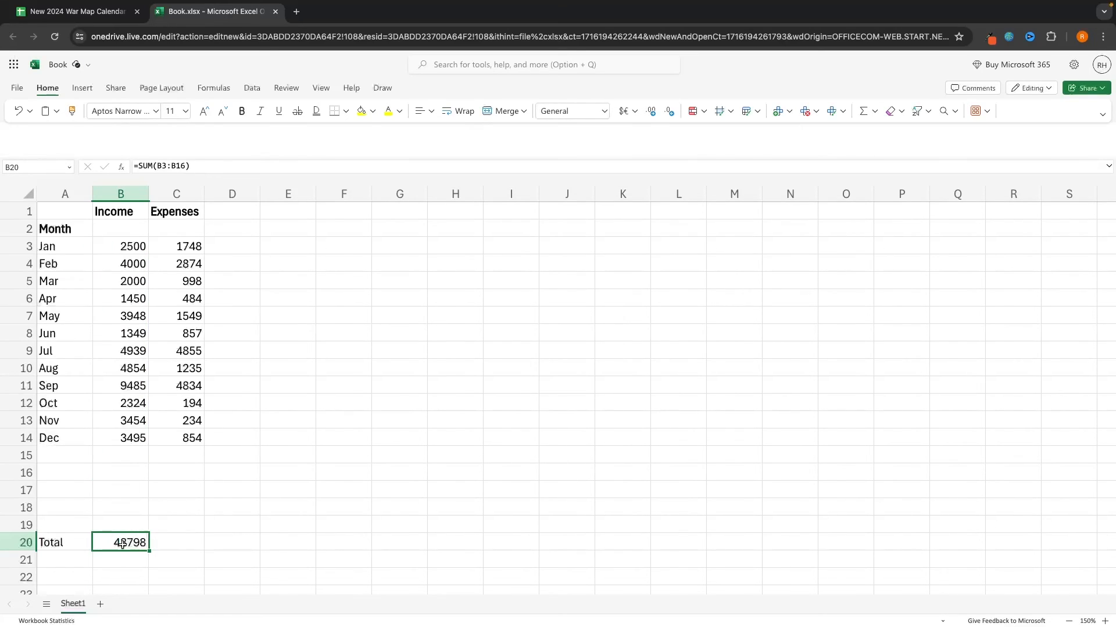
Add a second Jan entry in row 15 with an income of 5000
left_click(54, 451)
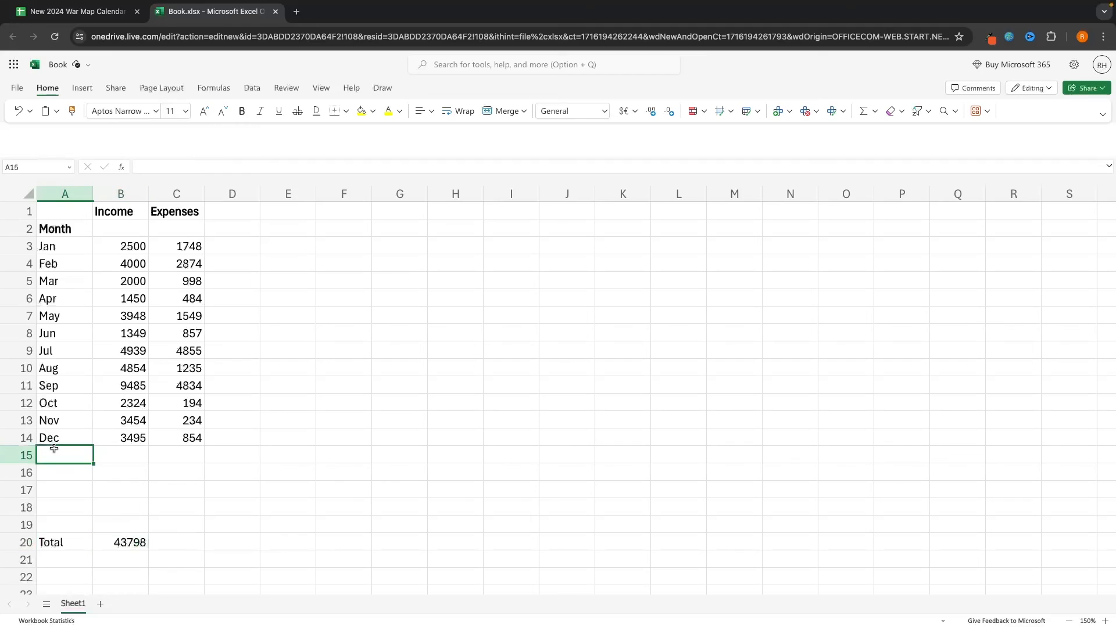
type("Jan")
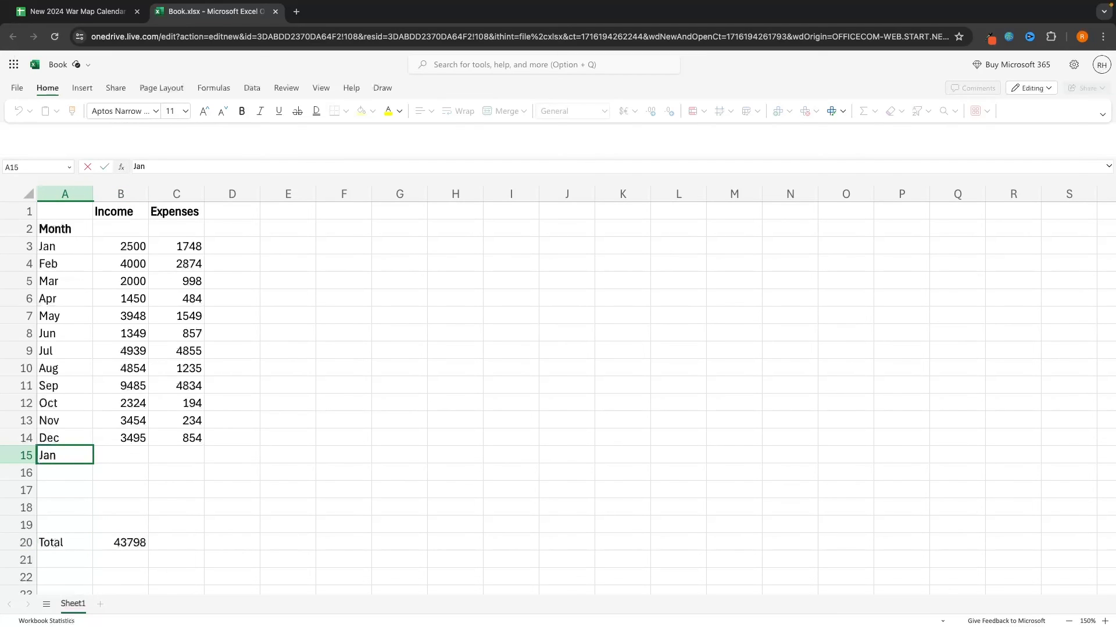
key("Return")
left_click(127, 455)
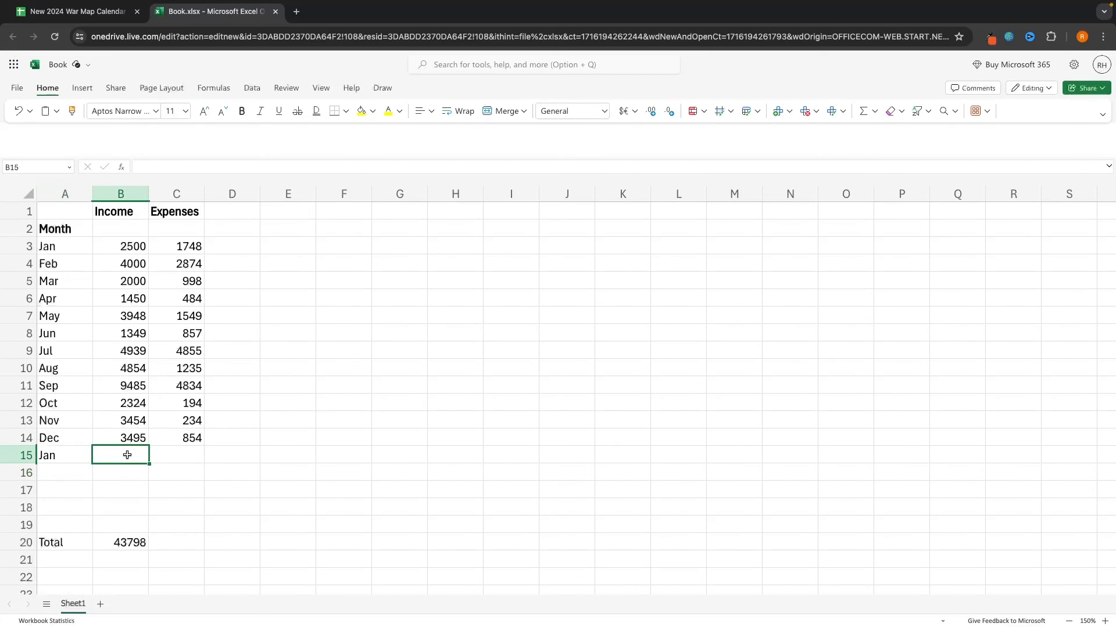
type("5000")
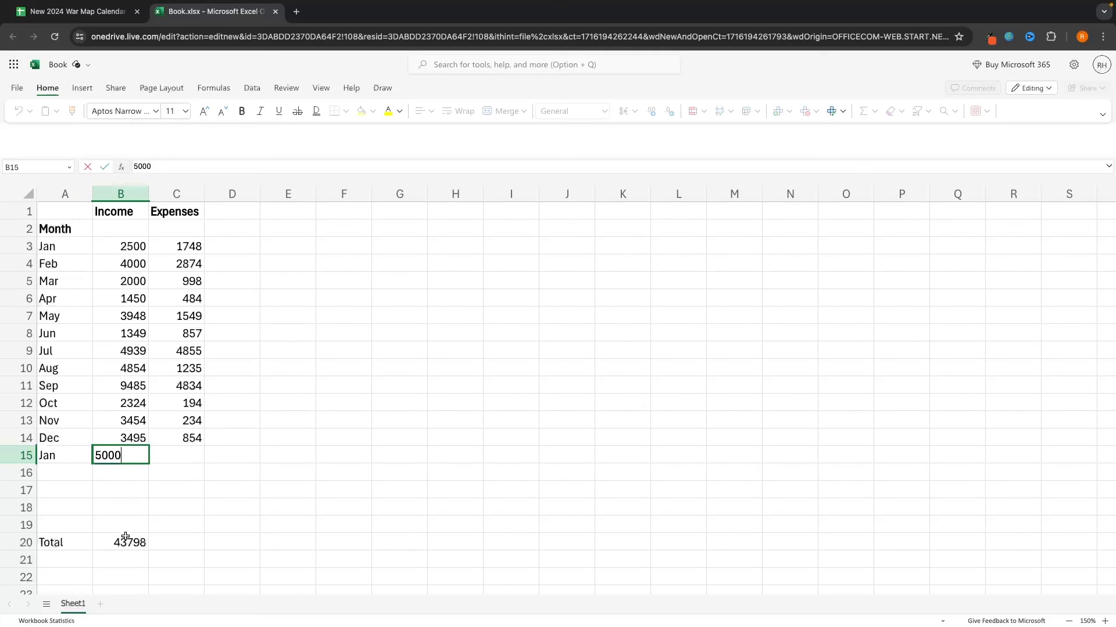
key("Return")
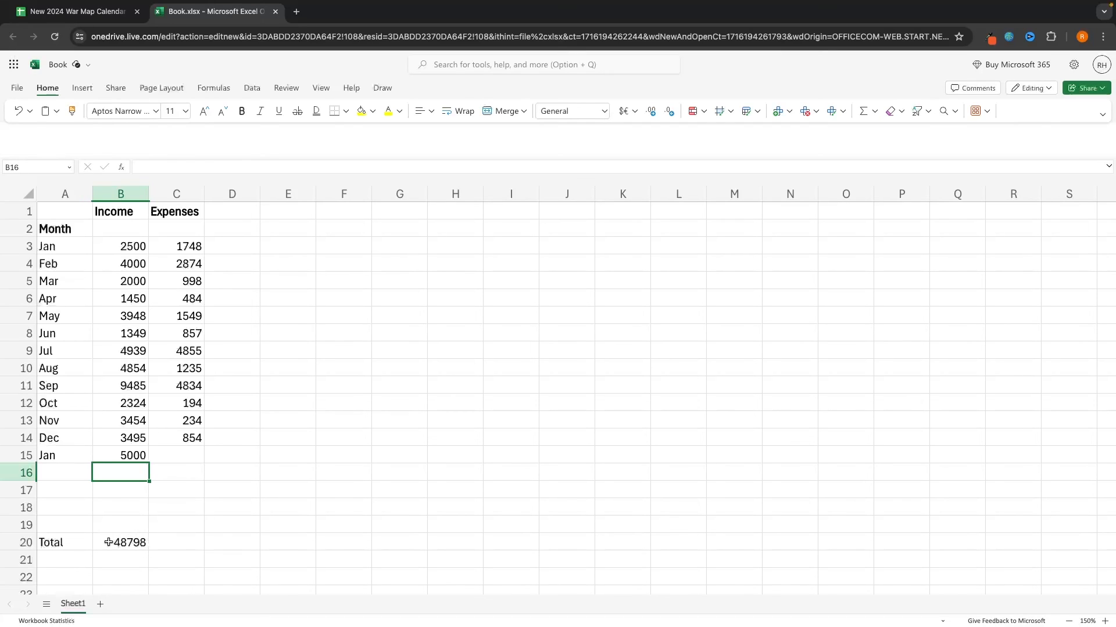
Add a second Feb entry in row 16 with an income of 5000
left_click(58, 470)
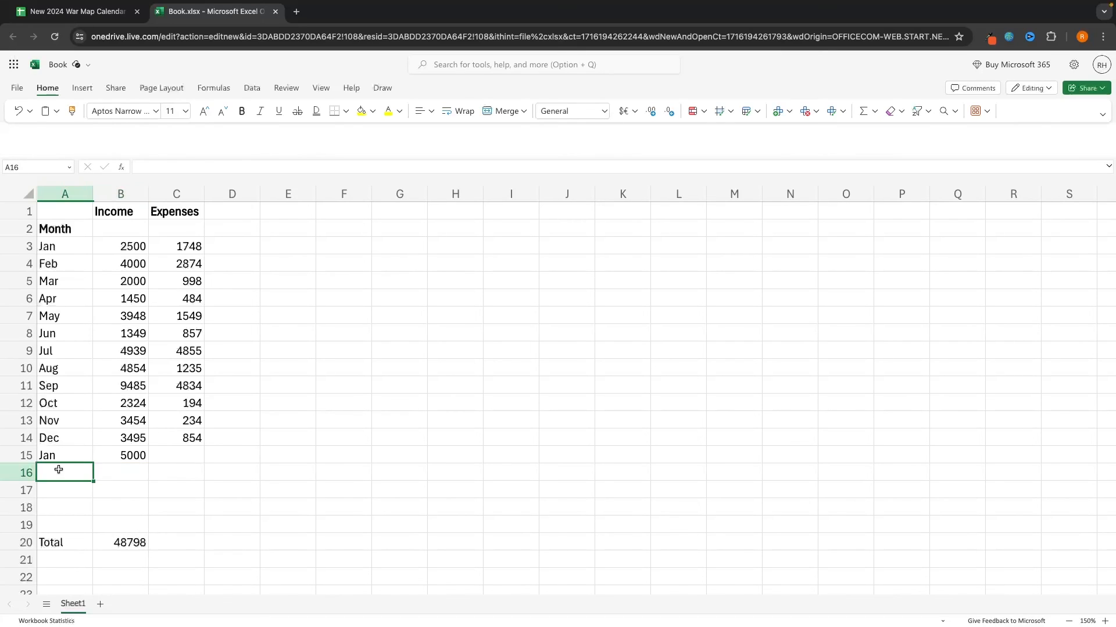
type("Feb")
key("Return")
left_click(128, 474)
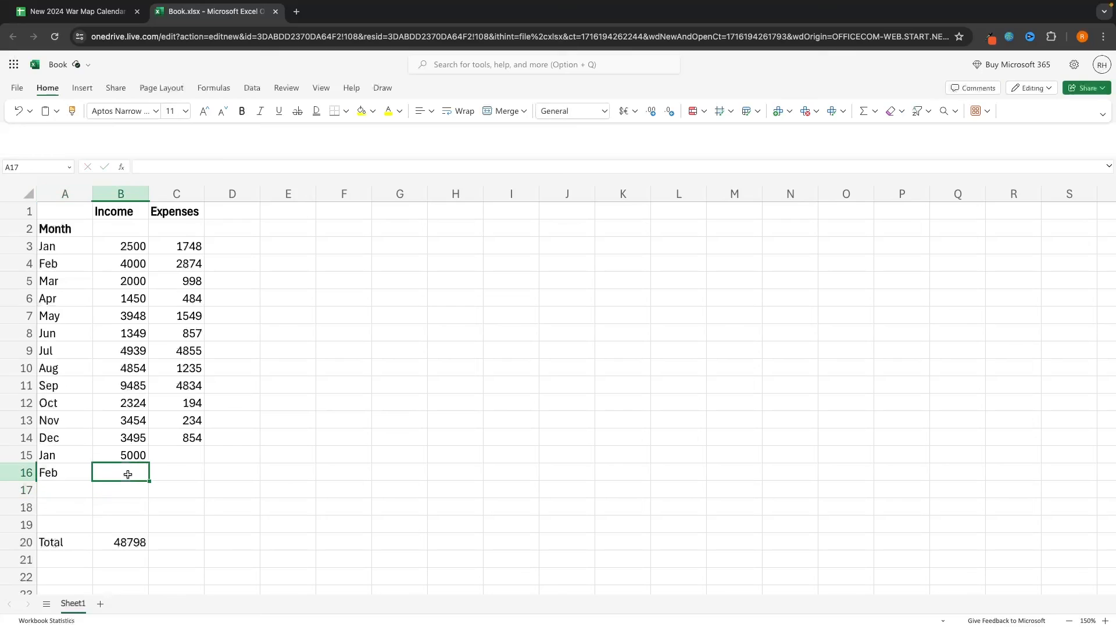
type("5000")
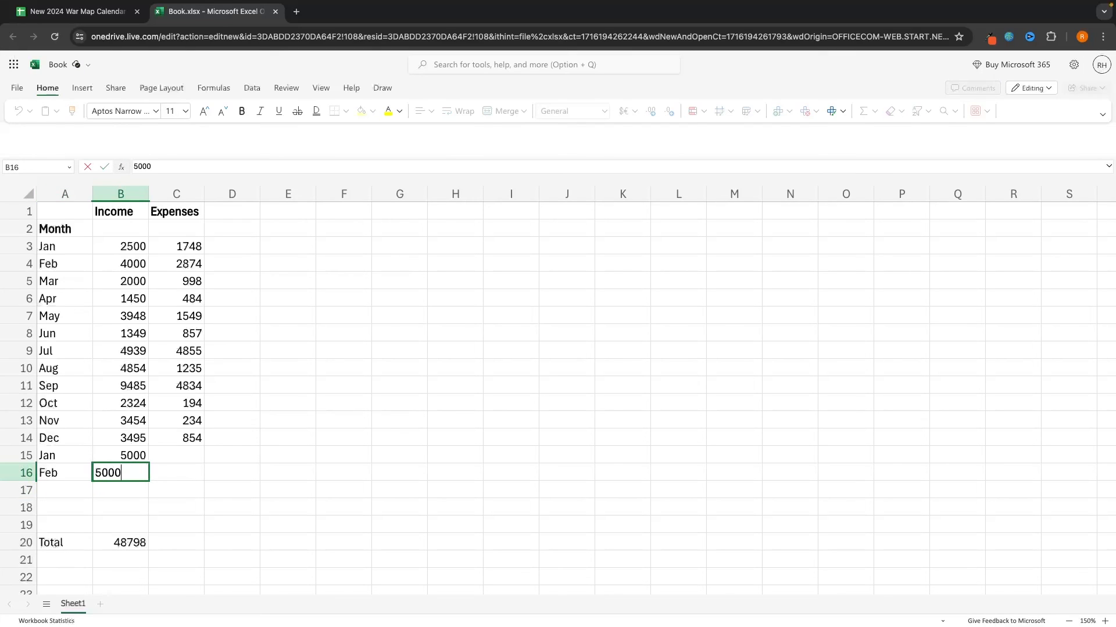
key("Return")
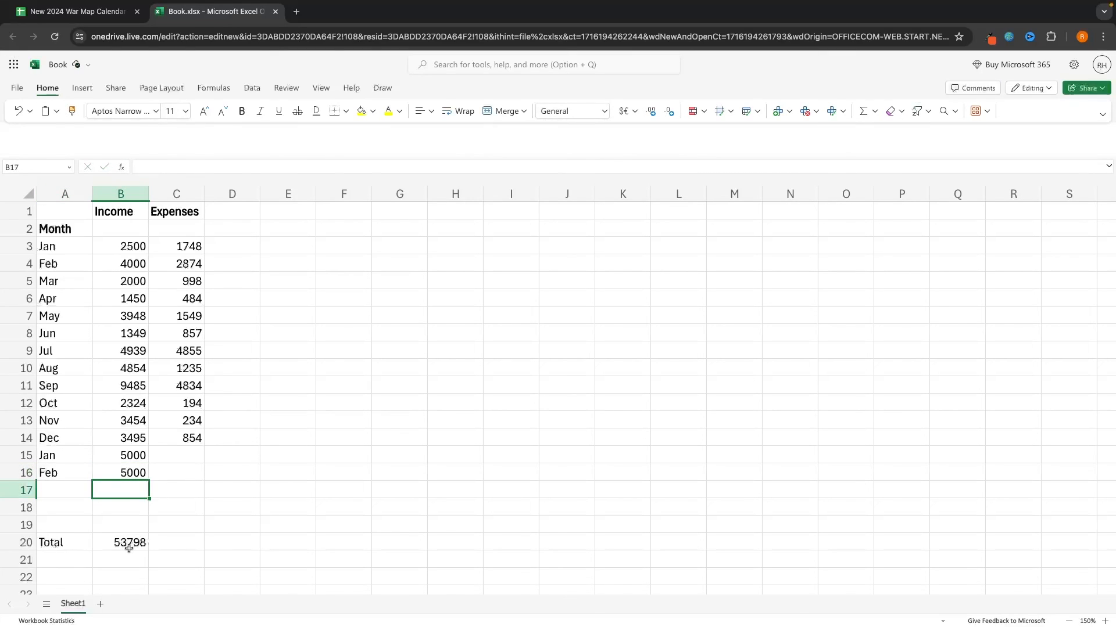
Add a second Mar entry in row 17 with an income of 5000, and select that entry
left_click(58, 494)
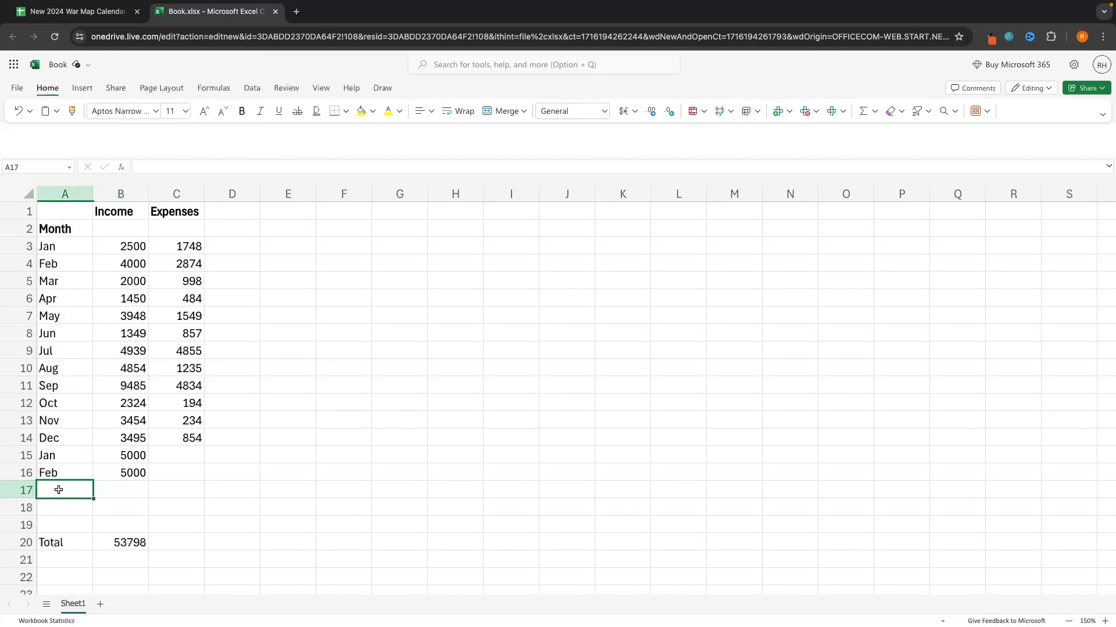
type("Mar")
left_click(133, 490)
type("5000")
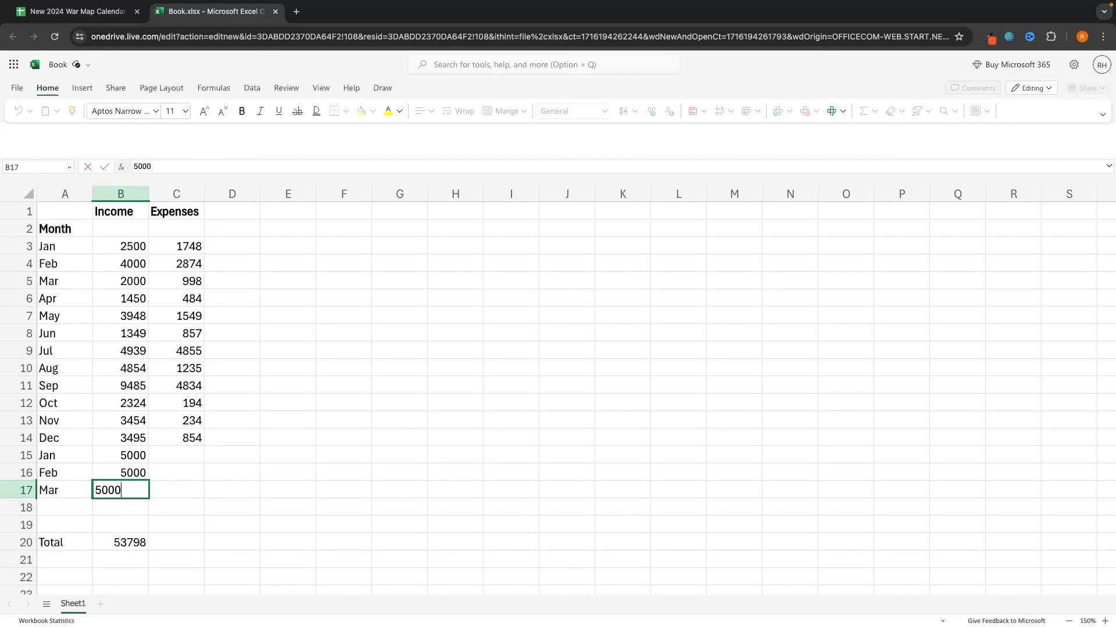
key("Return")
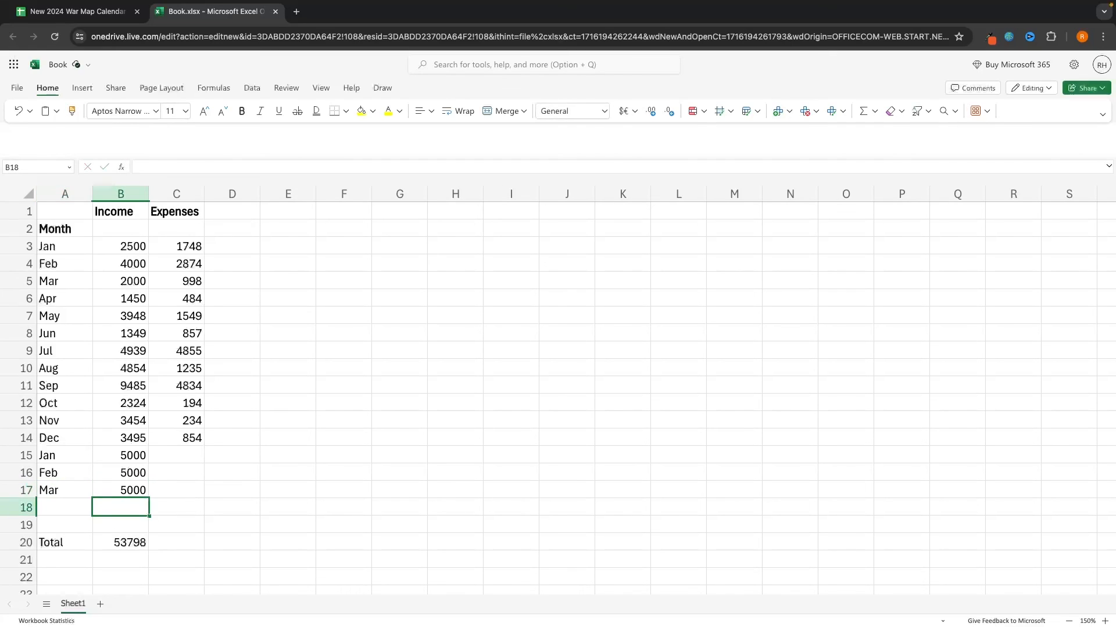
left_click(133, 490)
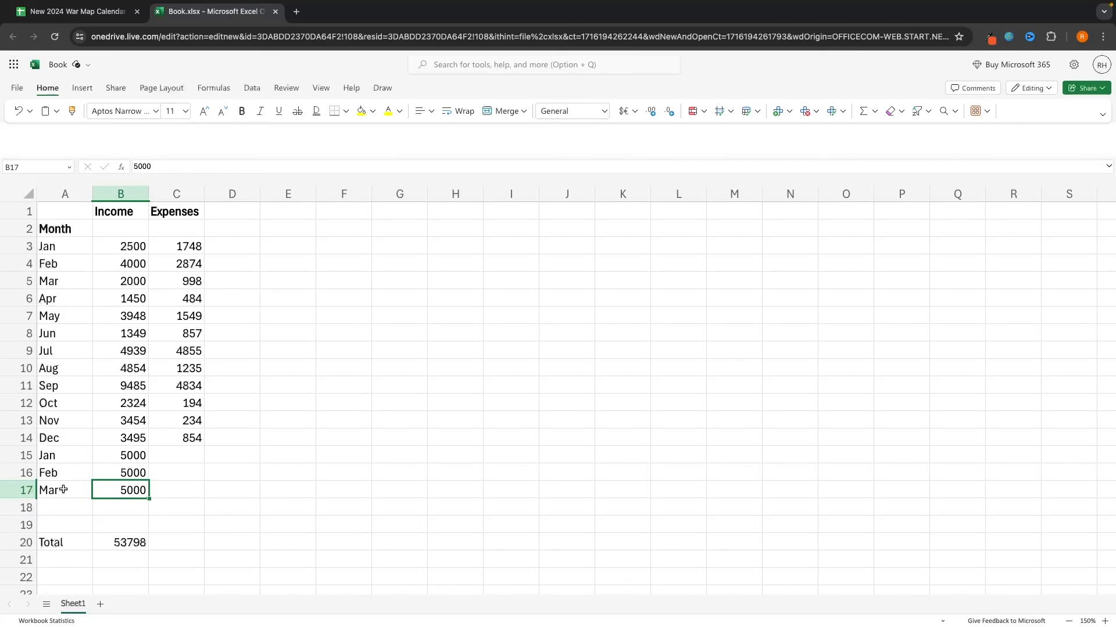
left_click_drag(63, 490, 98, 490)
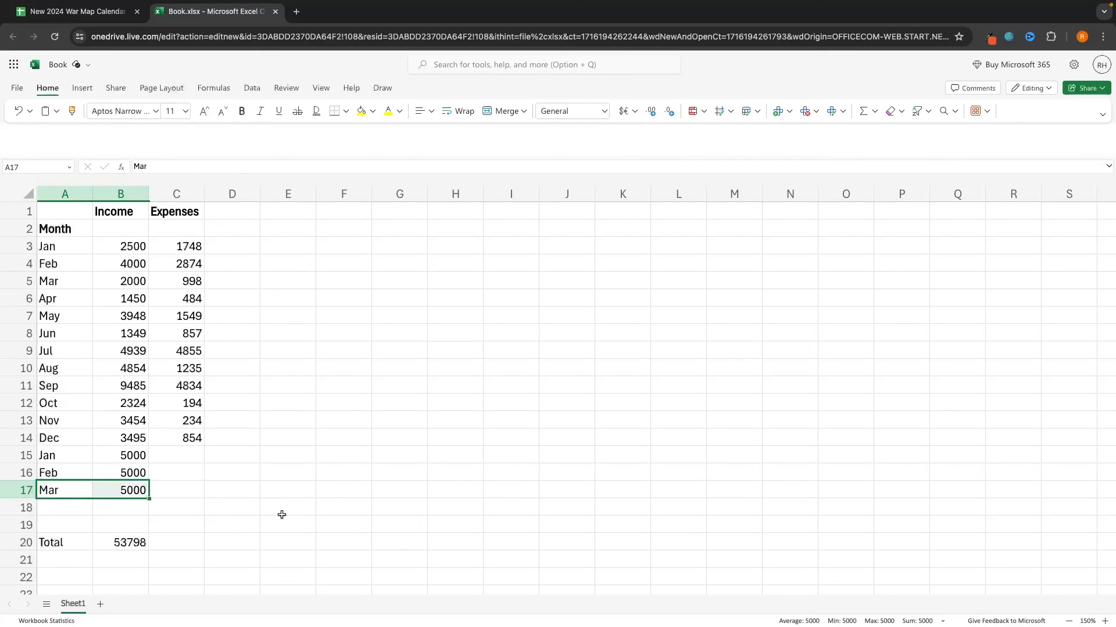
Edit the income total formula in cell B20 to =SUM(B3:B18)
left_click(113, 544)
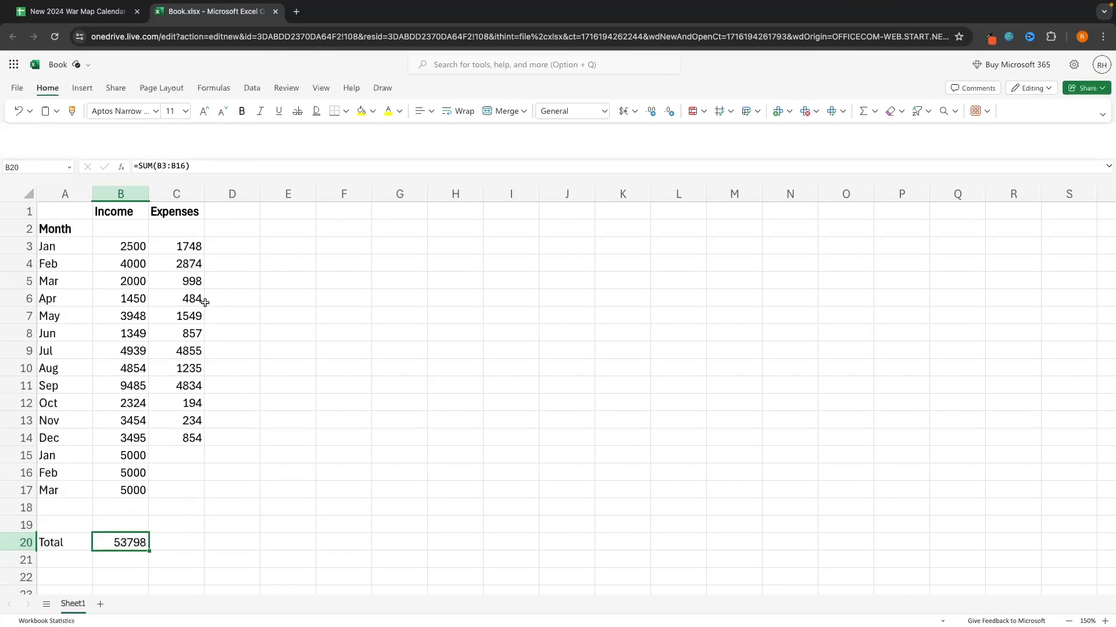
left_click(191, 166)
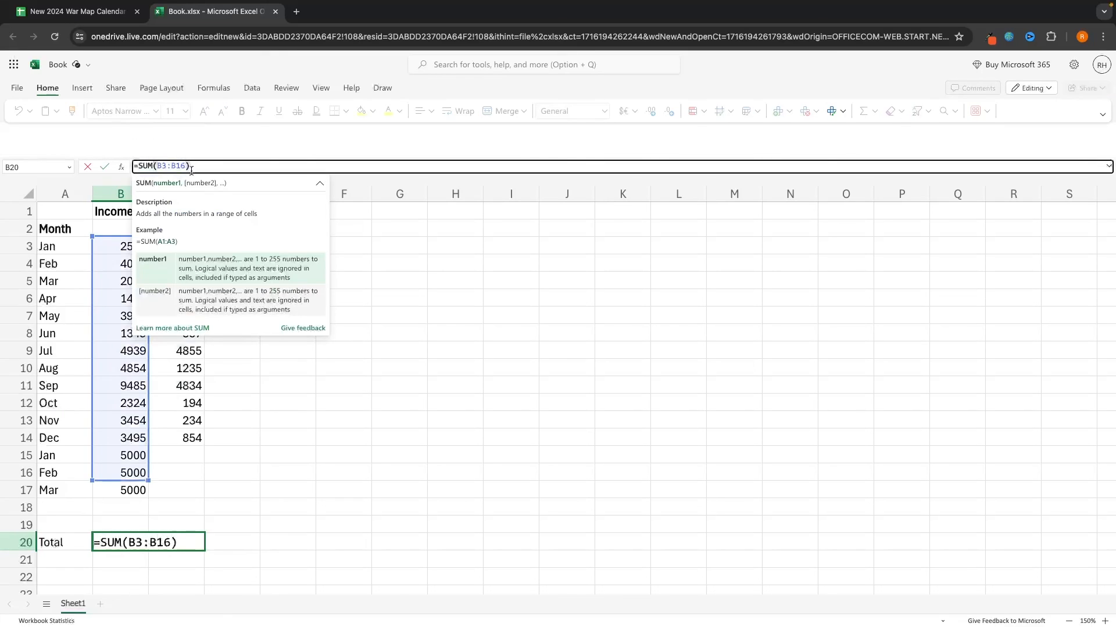
key("BackSpace")
type("7")
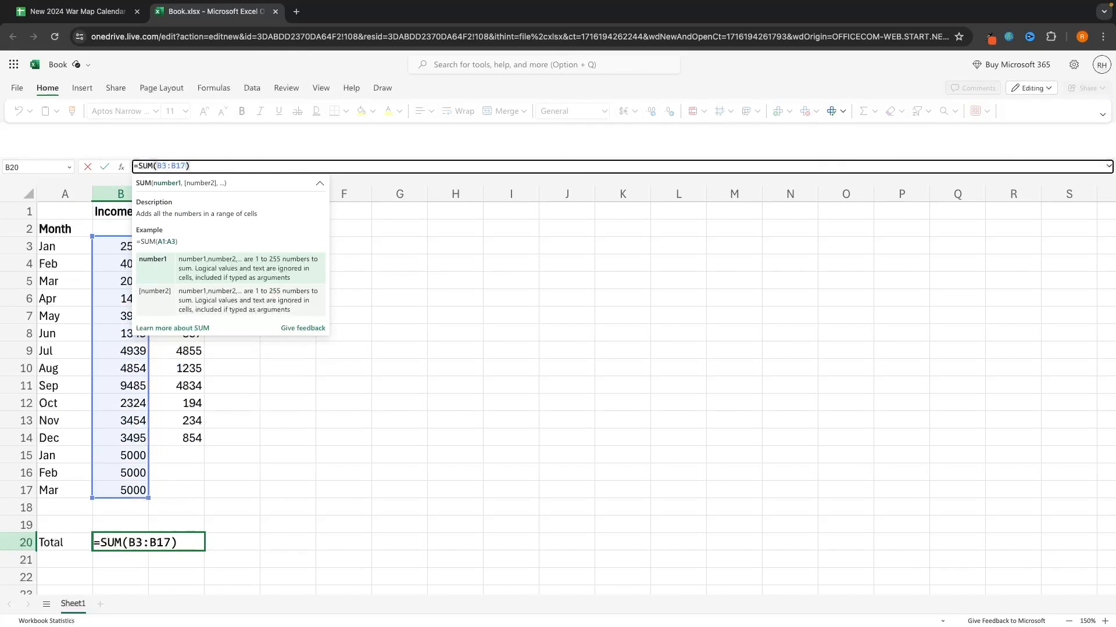
key("BackSpace")
type("8")
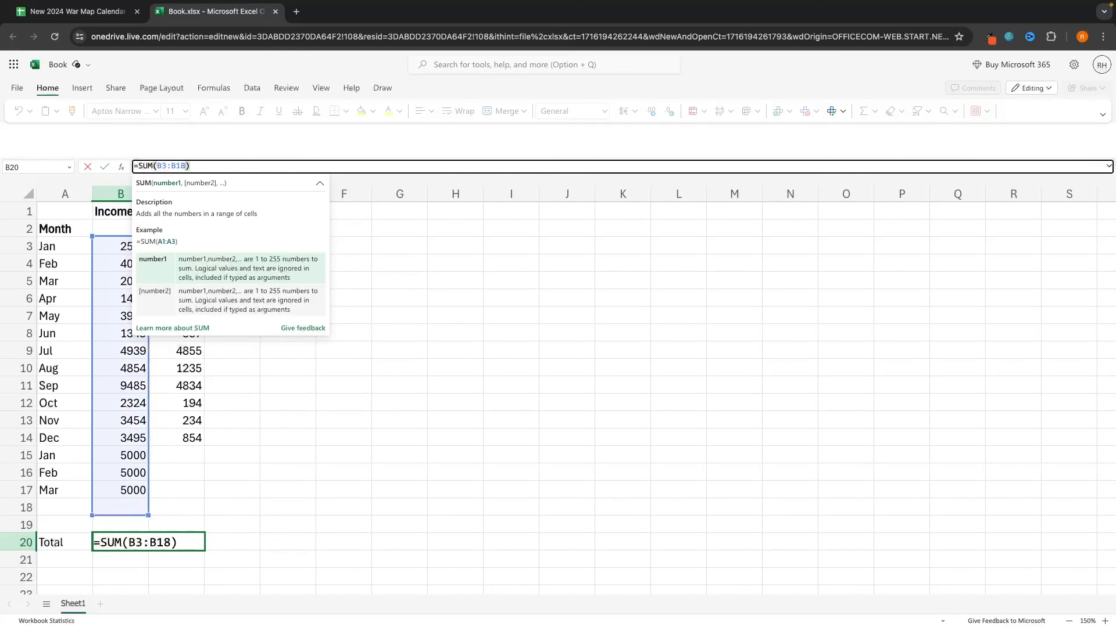
key("Return")
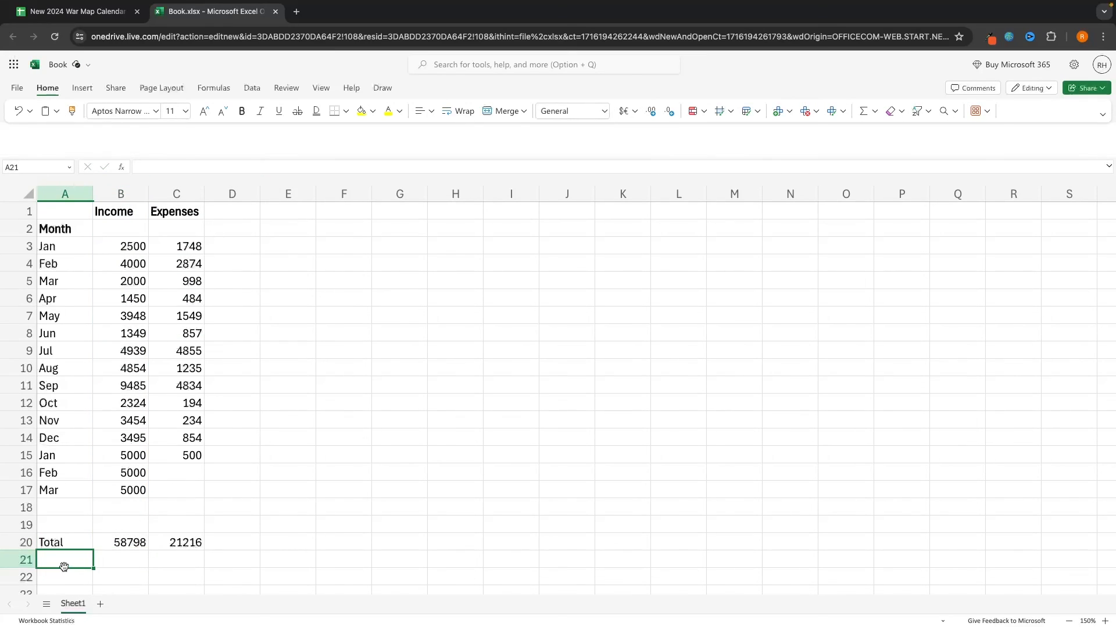
Enter the label Average in cell A21, directly below Total
double_click(63, 566)
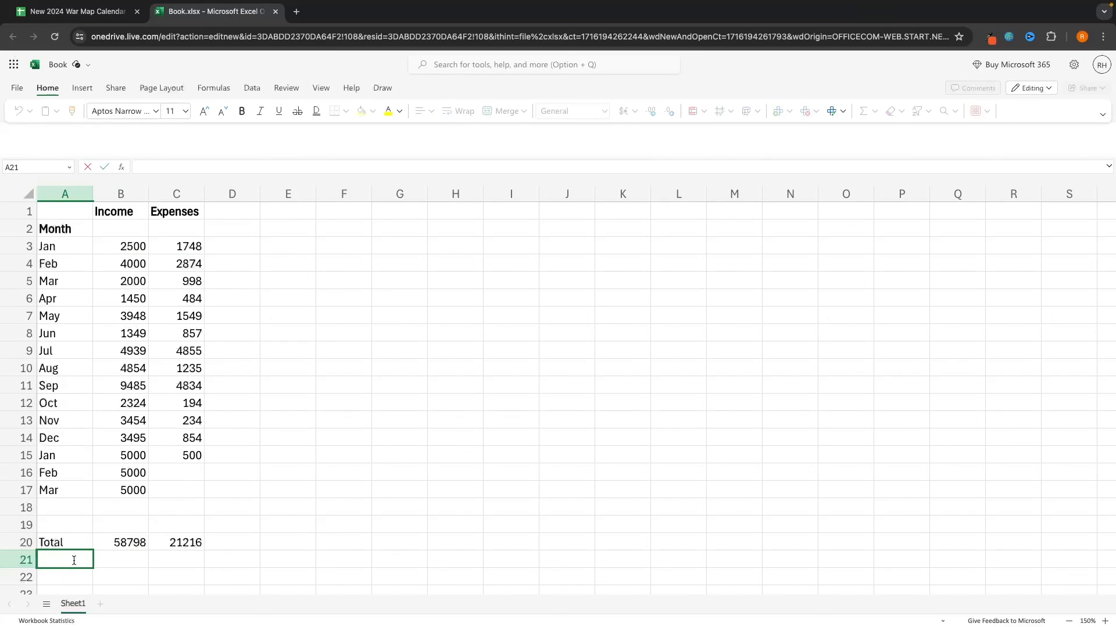
type("Average")
key("Return")
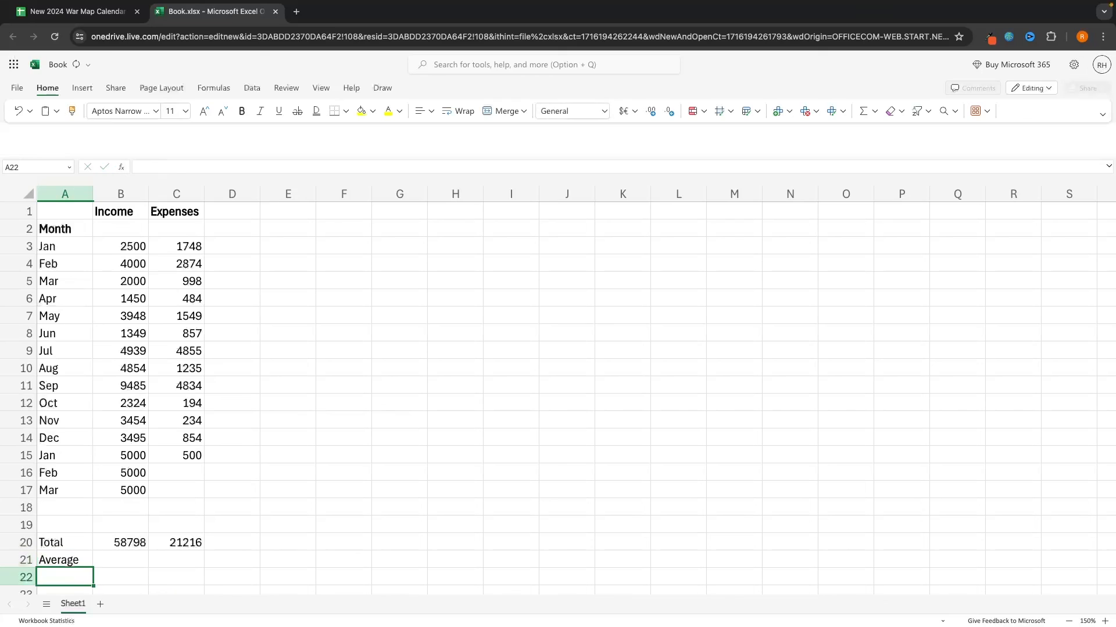
Insert an AVERAGE function over the income values B3:B17 in cell B21, beside the Average label
left_click(110, 565)
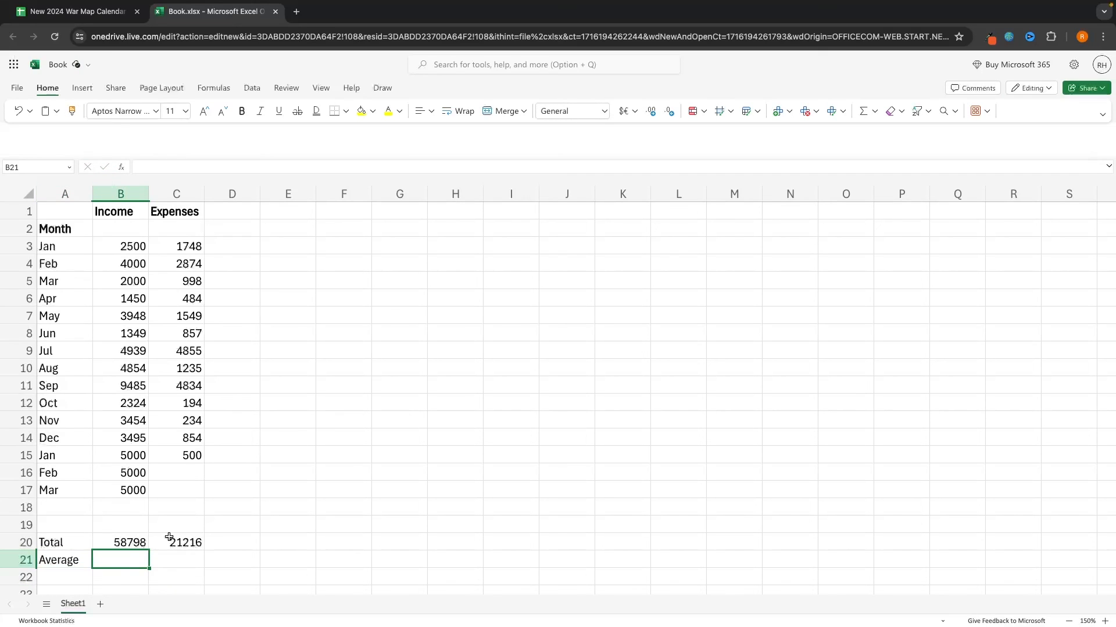
left_click(121, 168)
double_click(451, 313)
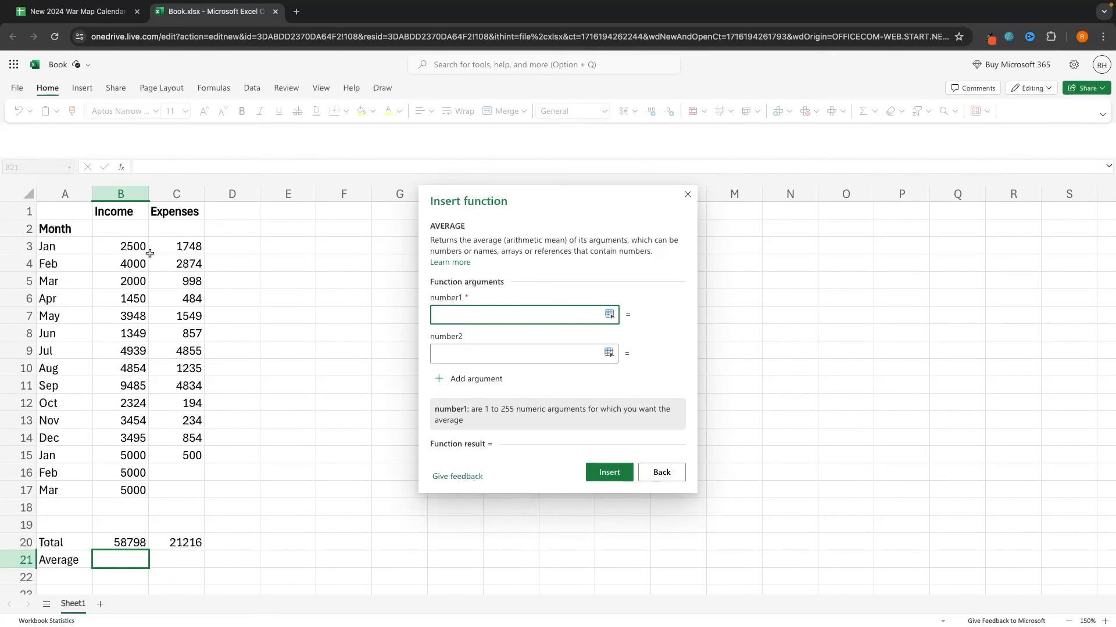
type("b3")
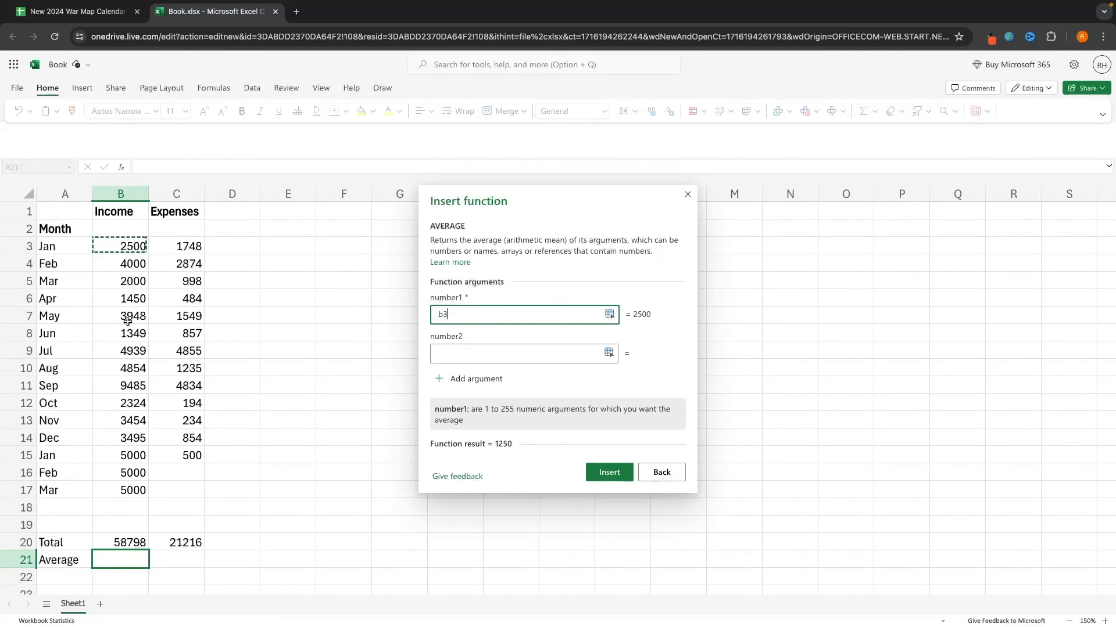
left_click(116, 492, "shift")
key("Return")
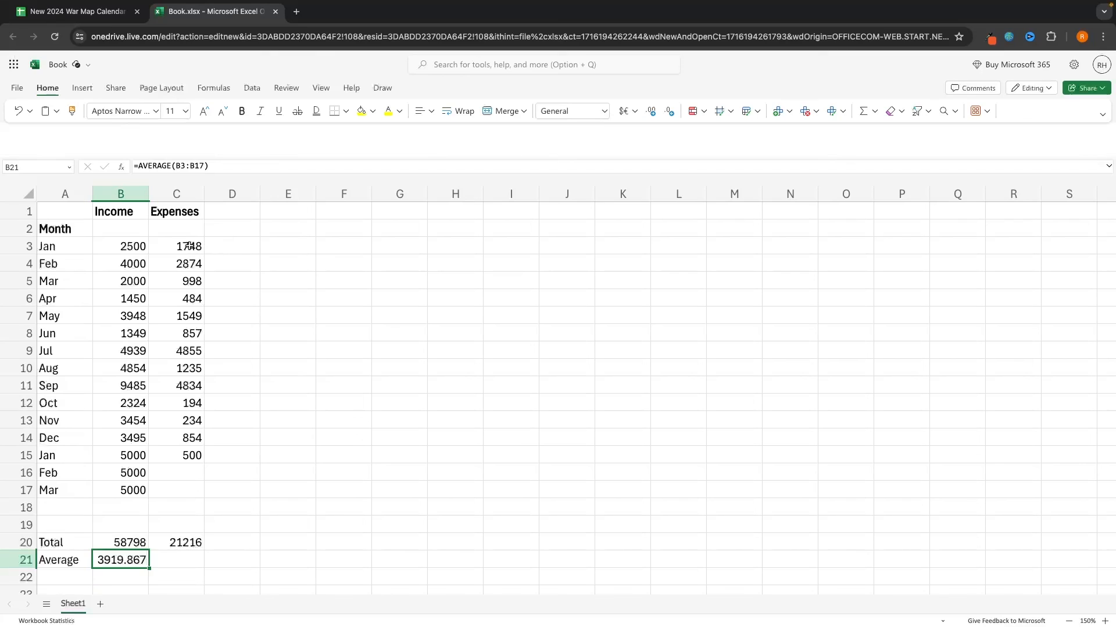
Insert an AVERAGE function over the expense values C3:C17 in cell C21
left_click(186, 559)
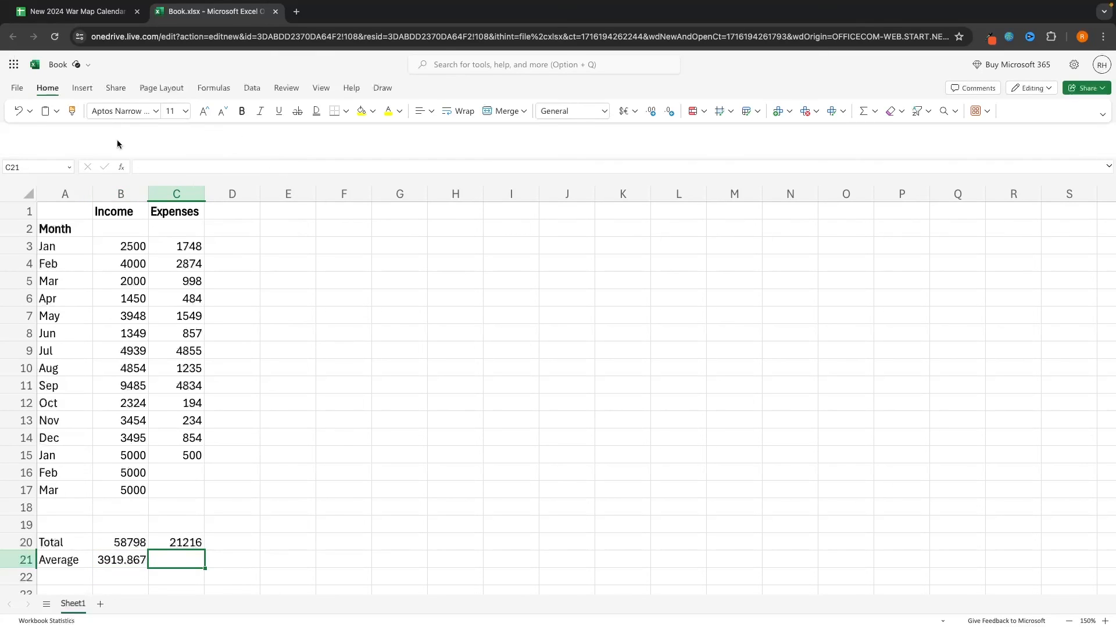
left_click(121, 166)
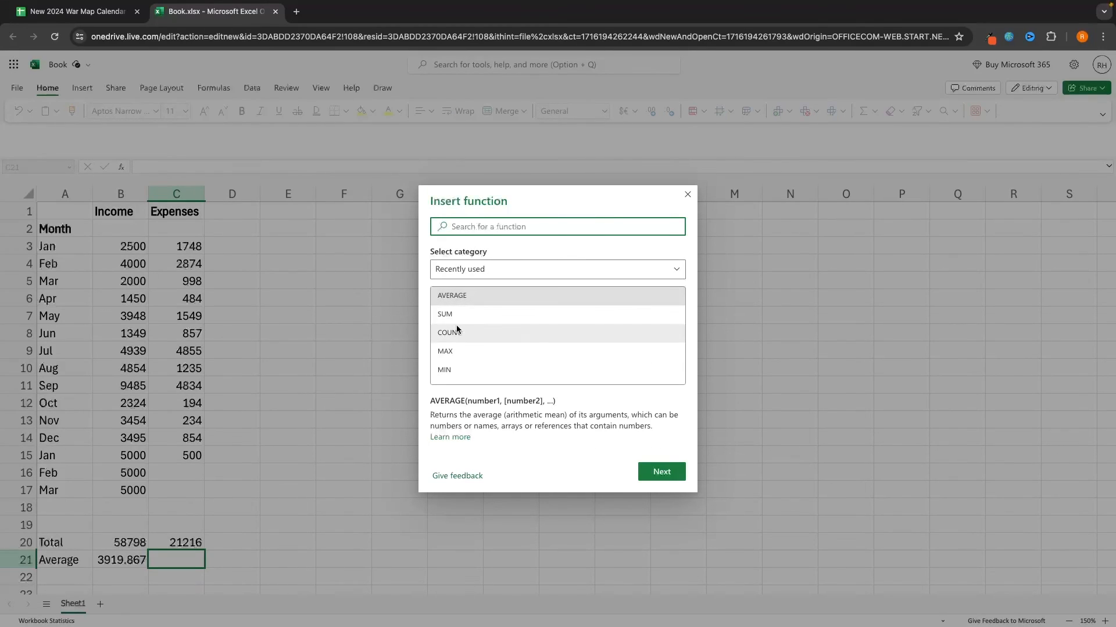
double_click(463, 296)
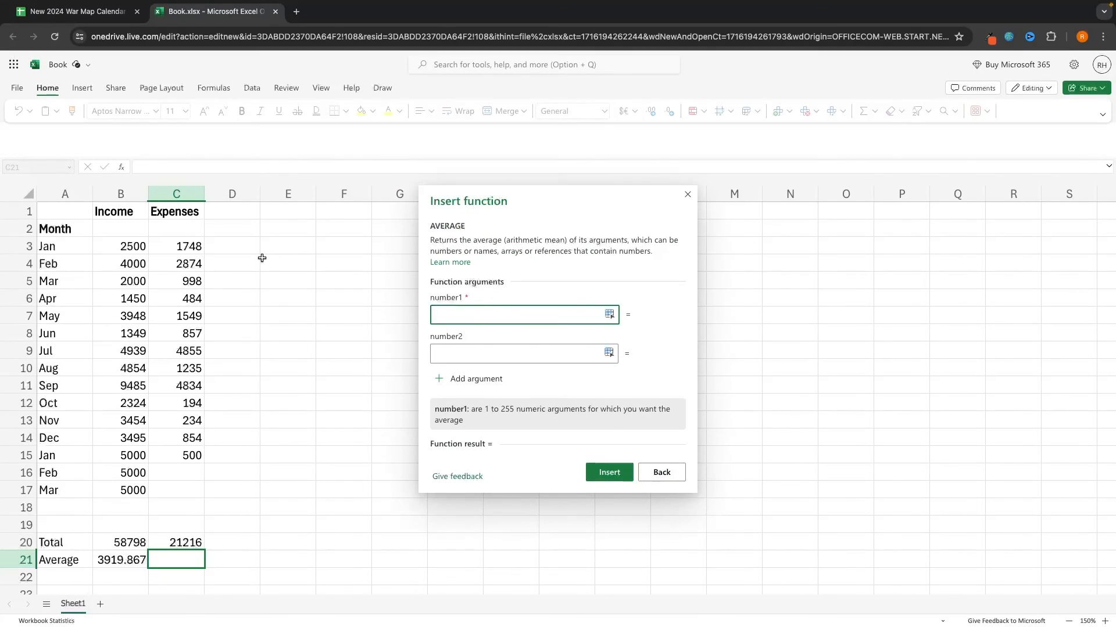
type("c3:c17")
key("Return")
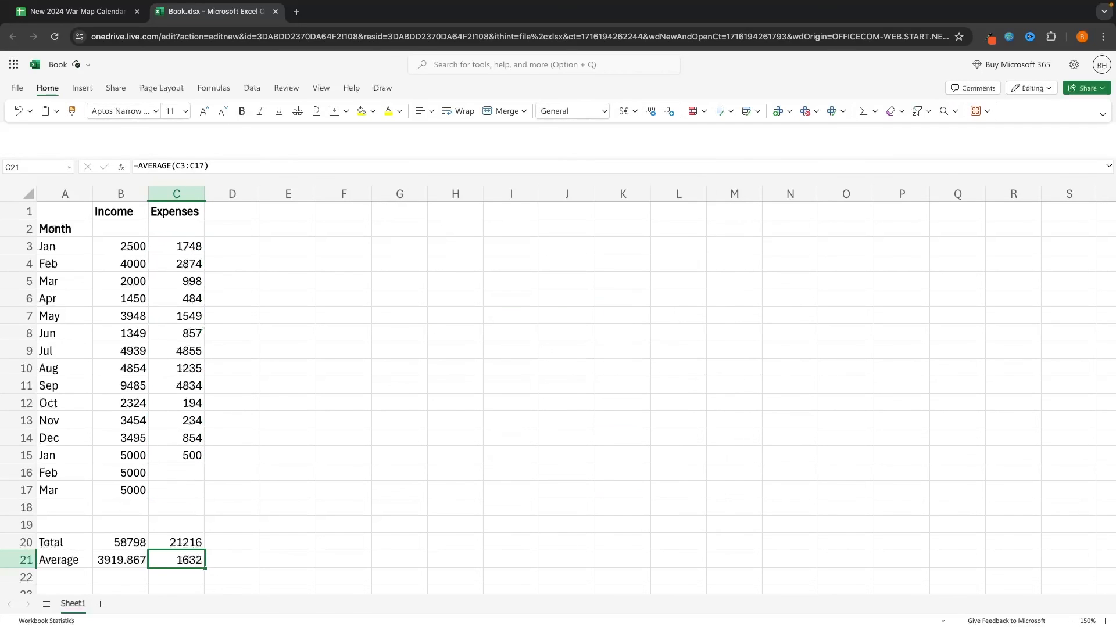
scroll(162, 481, "down", 1)
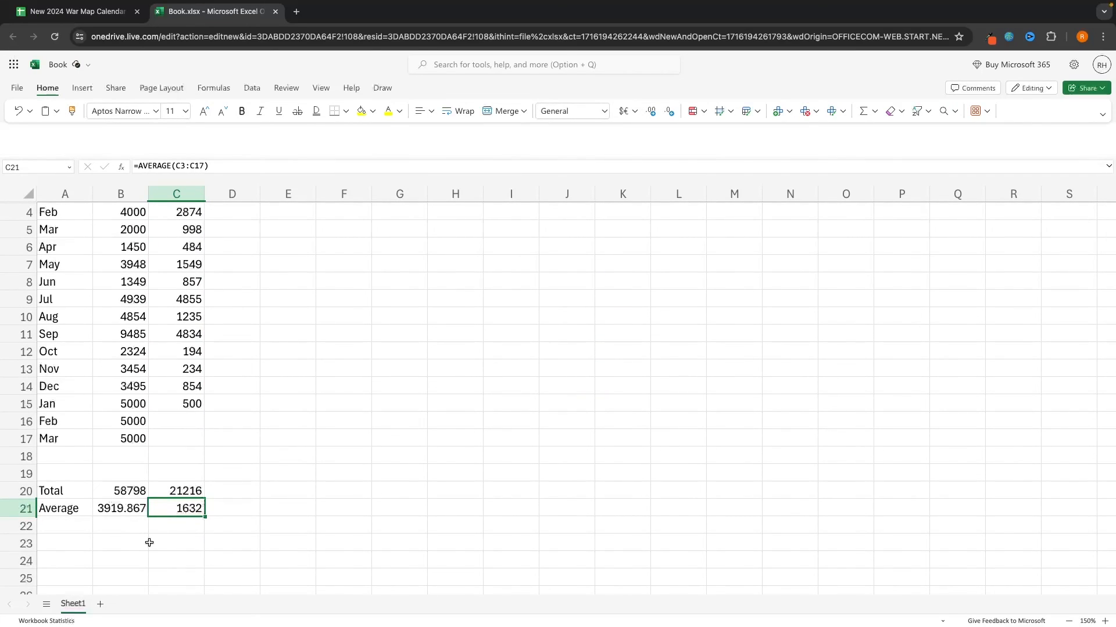